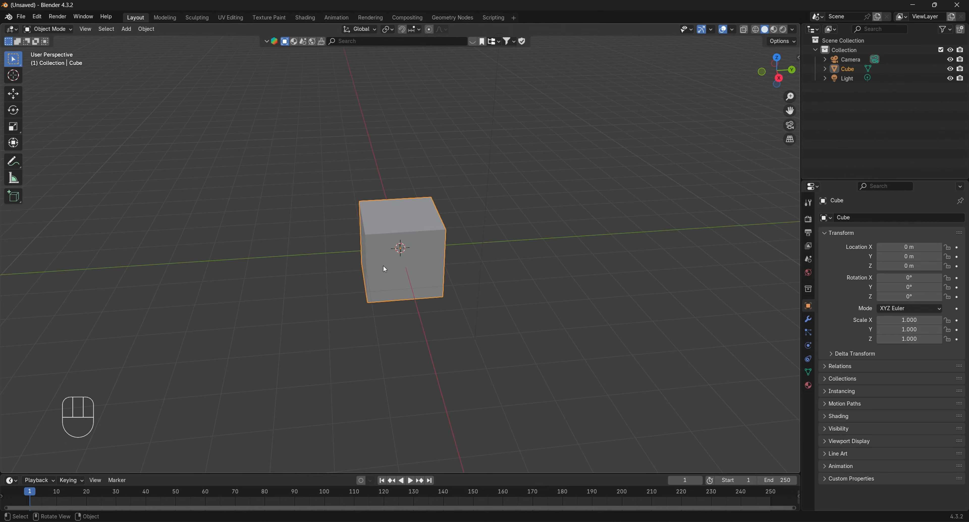
{"action": "key", "text": "f"}
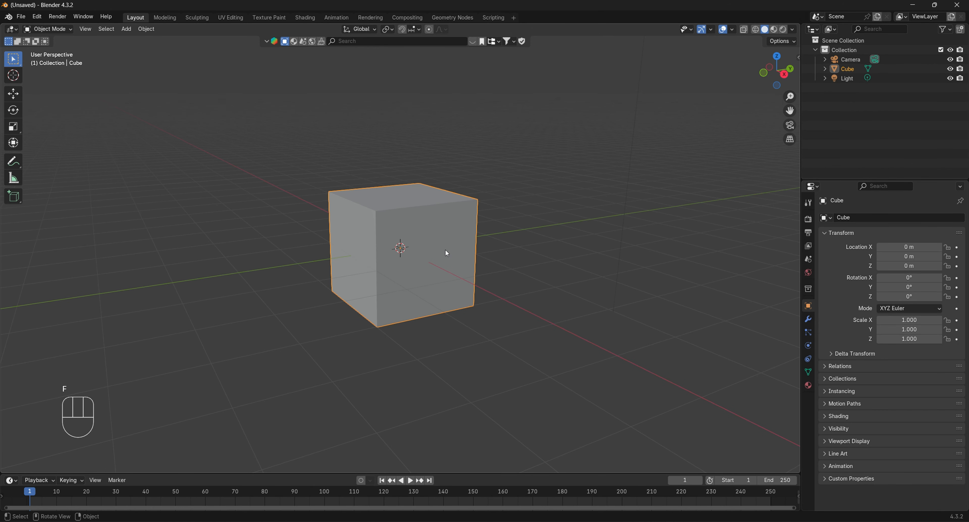
{"action": "key", "text": "g"}
{"action": "right_click", "coordinate": [426, 220]}
{"action": "middle_click_drag", "start_coordinate": [453, 226], "coordinate": [410, 245]}
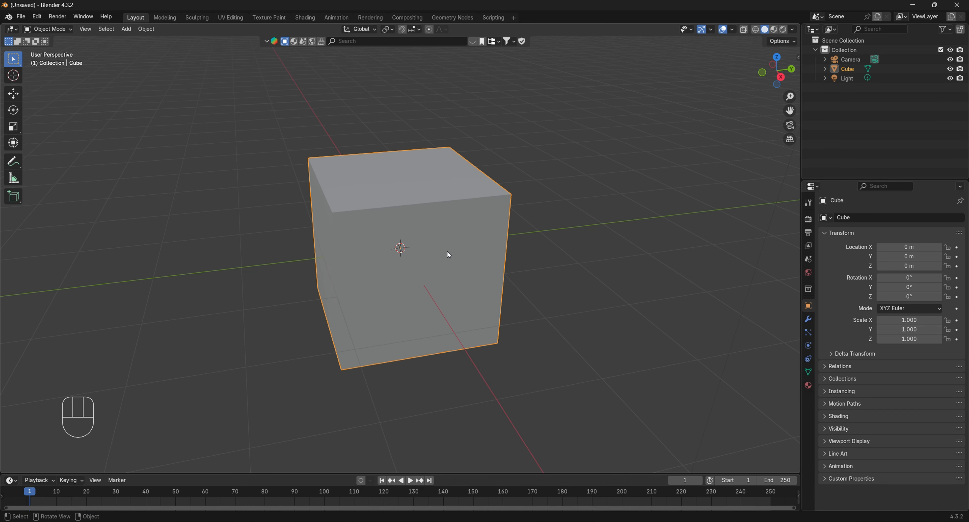
Step: Delete all default objects in the scene: the camera, cube and light
{"action": "key", "text": "x"}
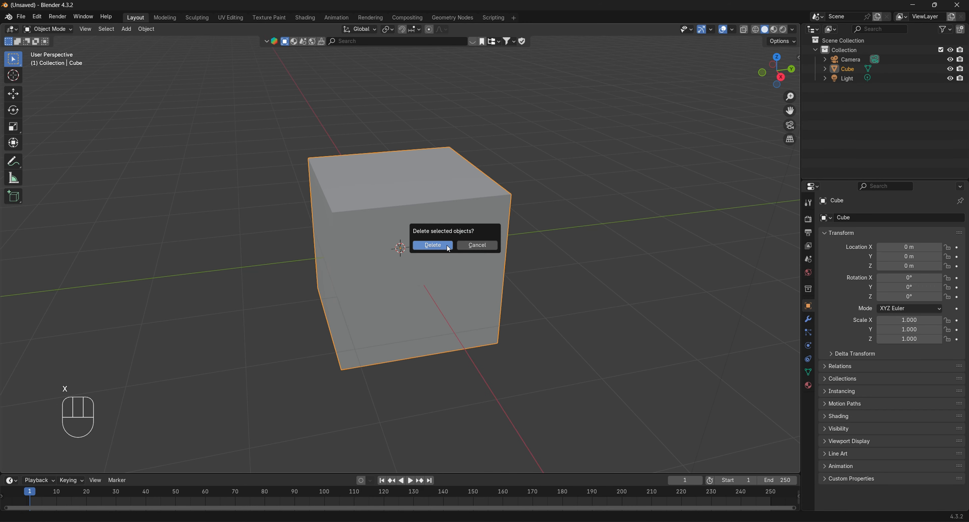
{"action": "scroll", "coordinate": [504, 239], "scroll_direction": "down", "scroll_amount": 8}
{"action": "key", "text": "a"}
{"action": "key", "text": "x"}
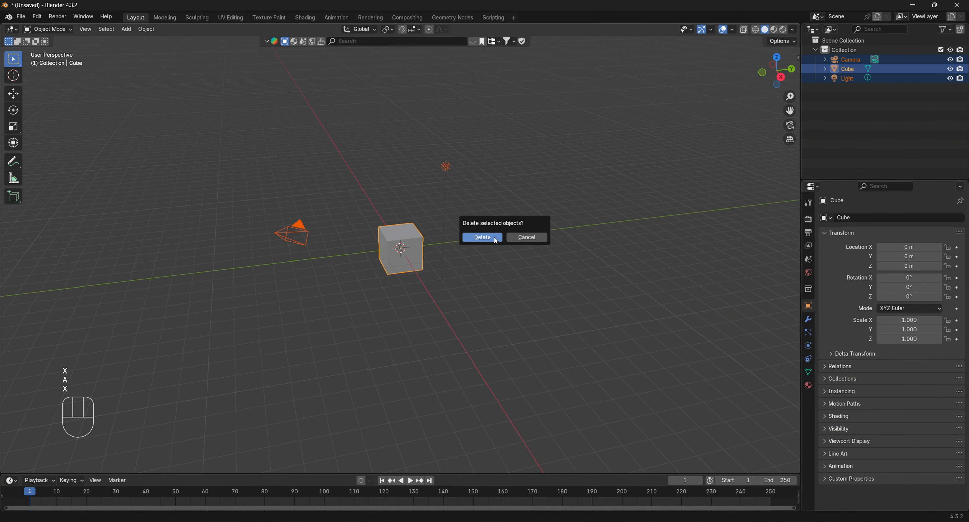
{"action": "left_click", "coordinate": [485, 239]}
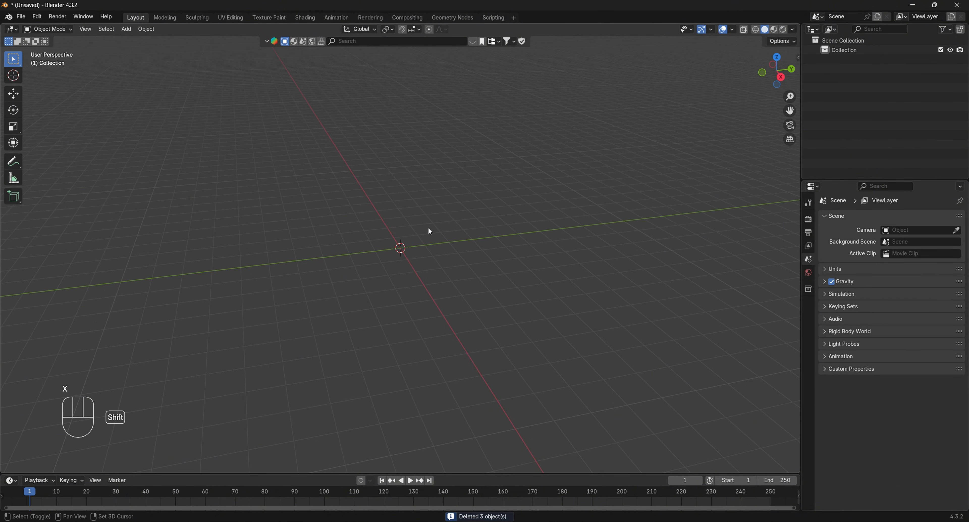
Step: Add a UV sphere mesh at the world origin with 24 segments
{"action": "key", "text": "shift+a"}
{"action": "mouse_move", "coordinate": [420, 237]}
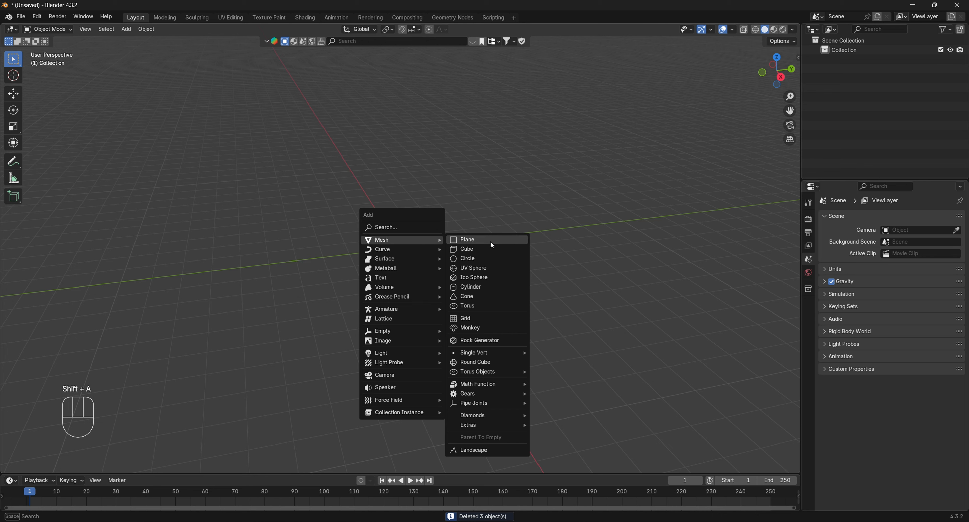
{"action": "left_click", "coordinate": [490, 267]}
{"action": "middle_click_drag", "start_coordinate": [491, 268], "coordinate": [519, 252]}
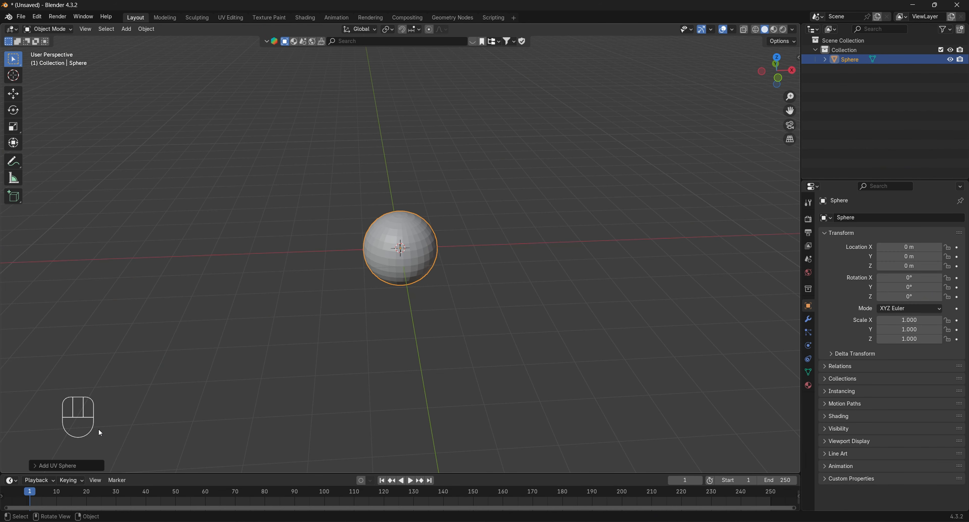
{"action": "left_click", "coordinate": [75, 466]}
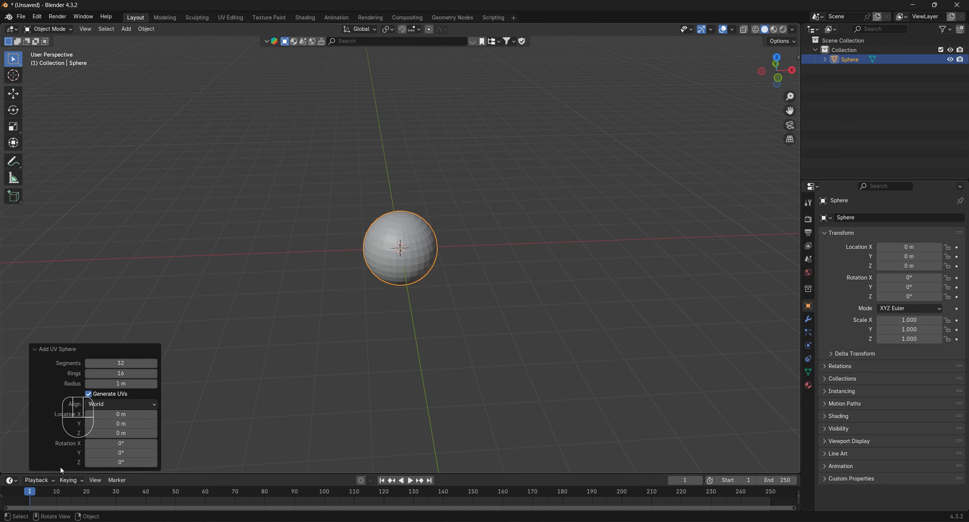
{"action": "left_click", "coordinate": [128, 362]}
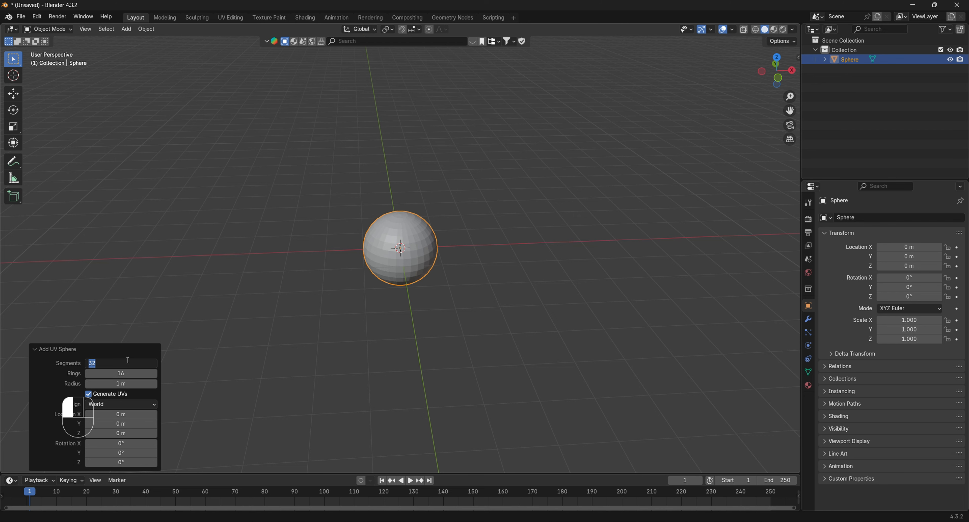
{"action": "key", "text": "BackSpace"}
{"action": "type", "text": "24"}
{"action": "key", "text": "Return"}
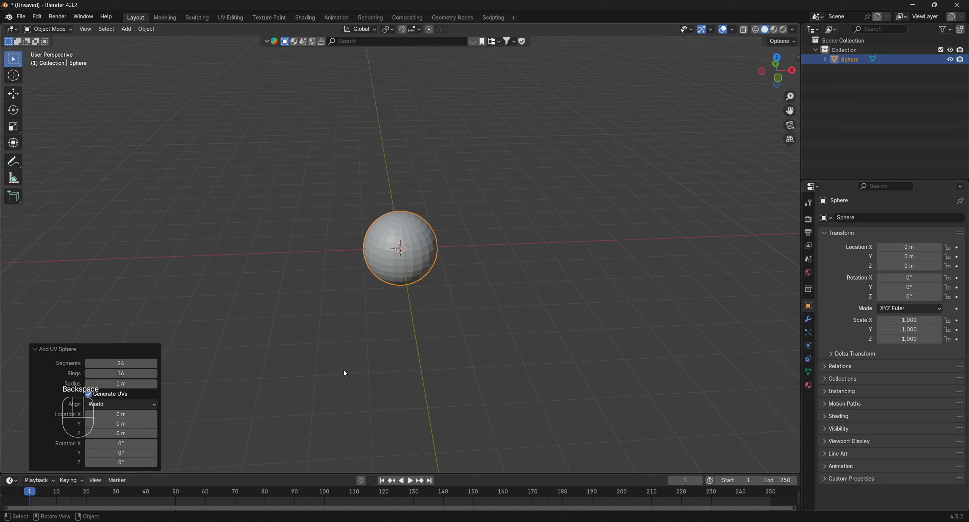
Step: Put the sphere in Edit Mode with nothing selected, and turn on X-ray and proportional editing
{"action": "left_click", "coordinate": [448, 300]}
{"action": "left_click", "coordinate": [423, 256]}
{"action": "key", "text": "Tab"}
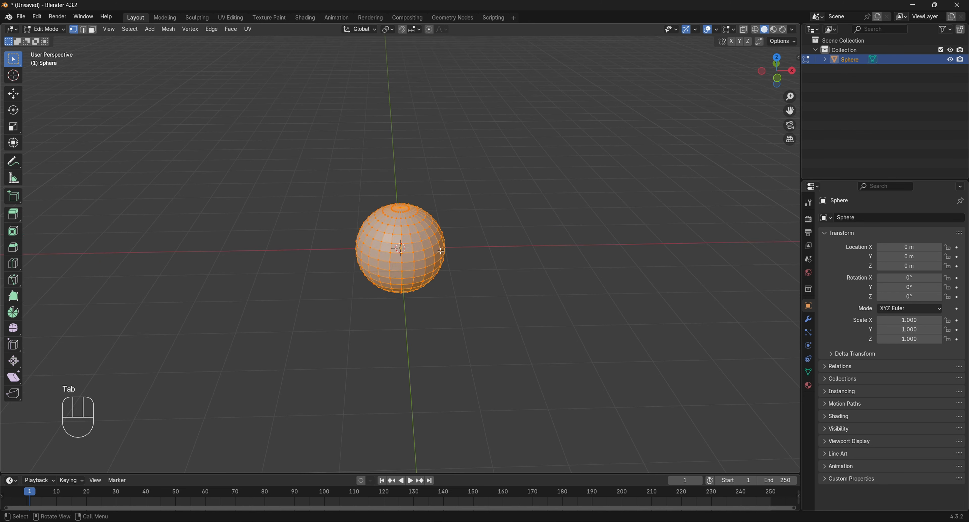
{"action": "middle_click_drag", "start_coordinate": [424, 255], "coordinate": [486, 259]}
{"action": "scroll", "coordinate": [406, 246], "scroll_direction": "up", "scroll_amount": 2}
{"action": "middle_click_drag", "start_coordinate": [422, 230], "coordinate": [362, 218]}
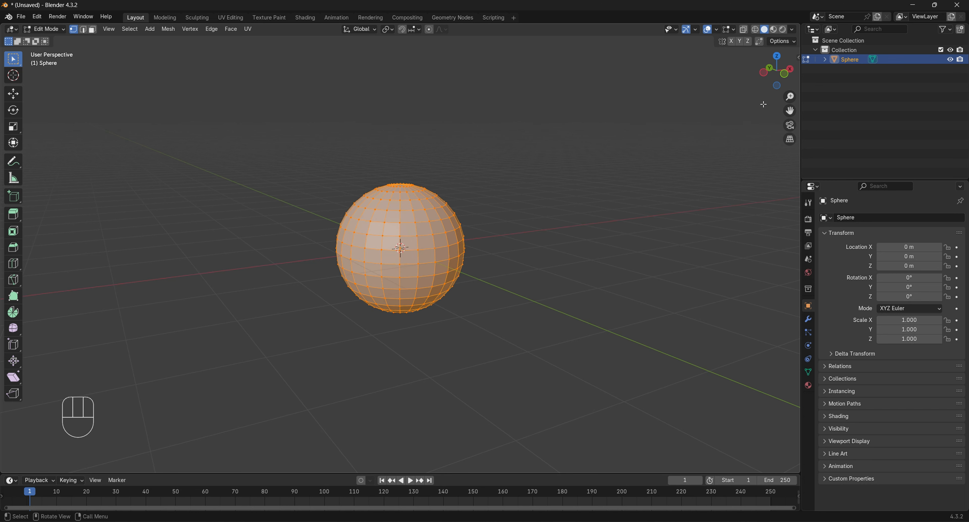
{"action": "left_click", "coordinate": [784, 76]}
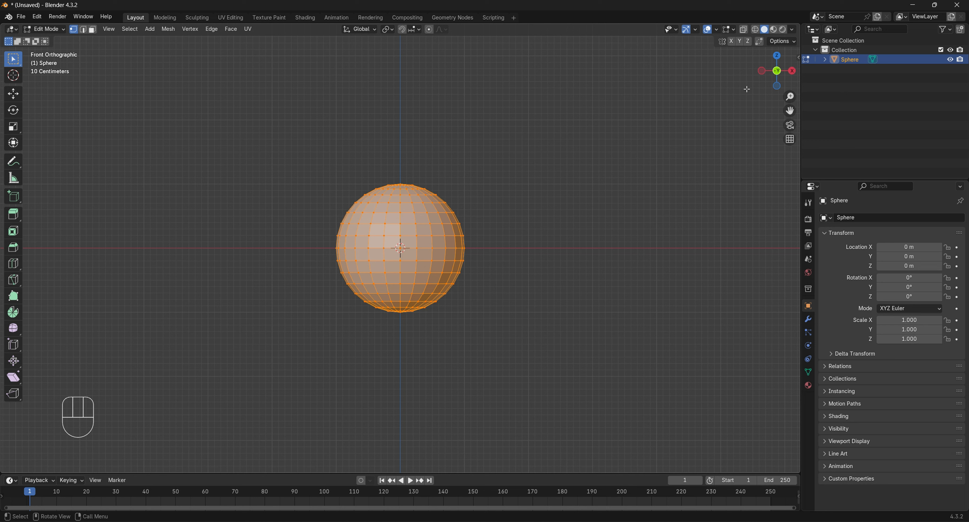
{"action": "left_click", "coordinate": [632, 120]}
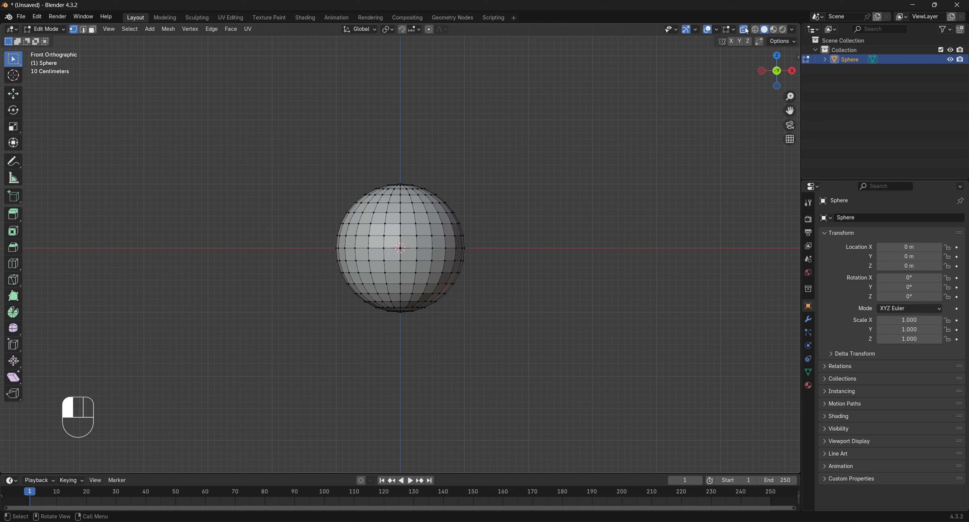
{"action": "left_click", "coordinate": [747, 31]}
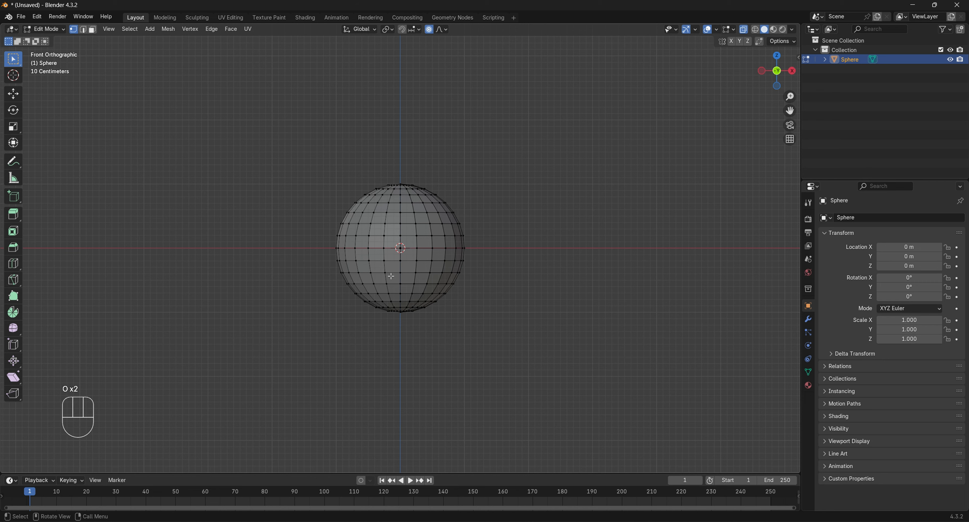
{"action": "middle_click_drag", "start_coordinate": [402, 312], "coordinate": [398, 346]}
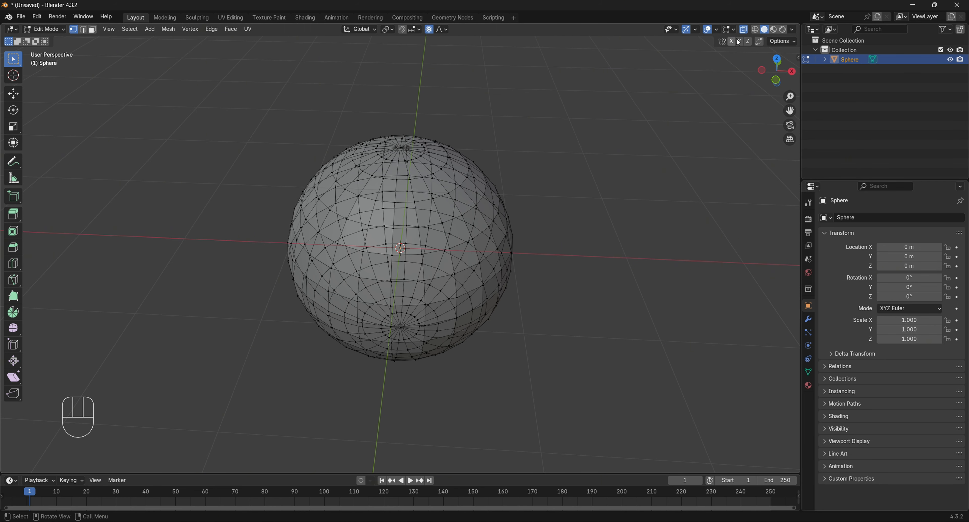
Step: Sink the sphere's top pole vertex about 0.41 m down along Z with smooth proportional editing at size 0.683 m, then return to Object Mode without X-ray
{"action": "left_click", "coordinate": [400, 147]}
{"action": "middle_click_drag", "start_coordinate": [447, 137], "coordinate": [465, 136]}
{"action": "key", "text": "g"}
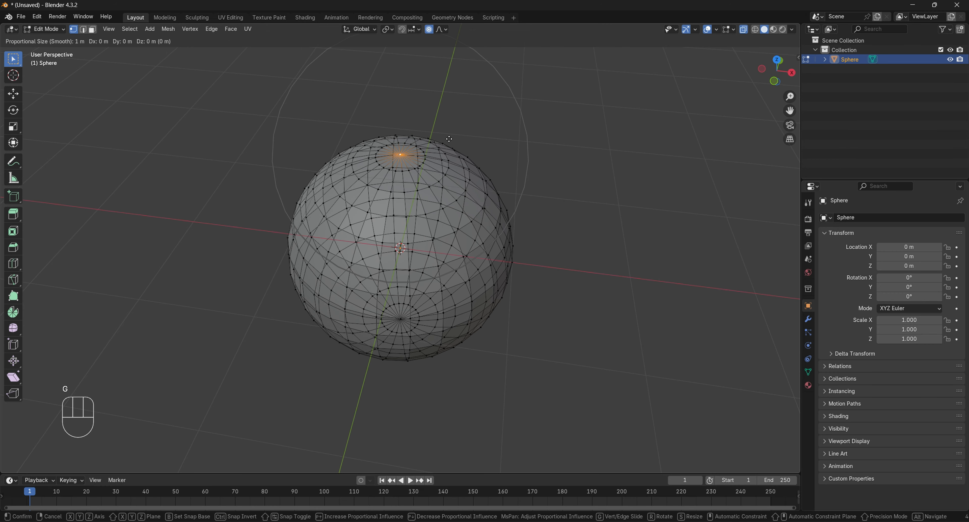
{"action": "scroll", "coordinate": [449, 138], "scroll_direction": "up", "scroll_amount": 3}
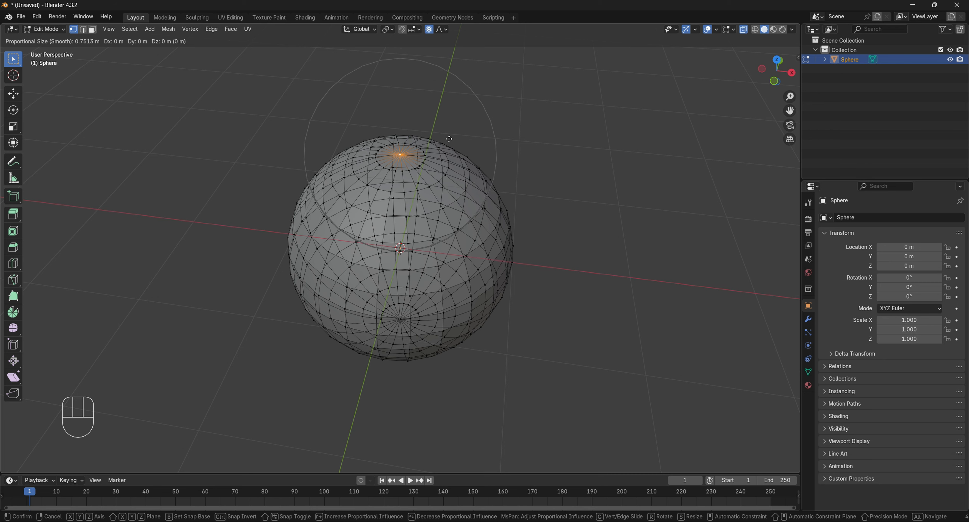
{"action": "key", "text": "z"}
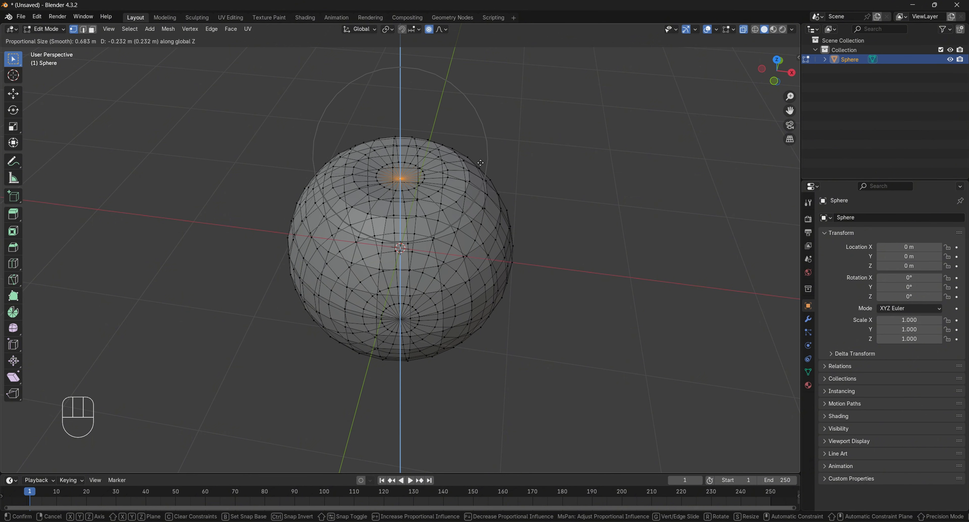
{"action": "scroll", "coordinate": [475, 194], "scroll_direction": "up", "scroll_amount": 1}
{"action": "left_click", "coordinate": [473, 181]}
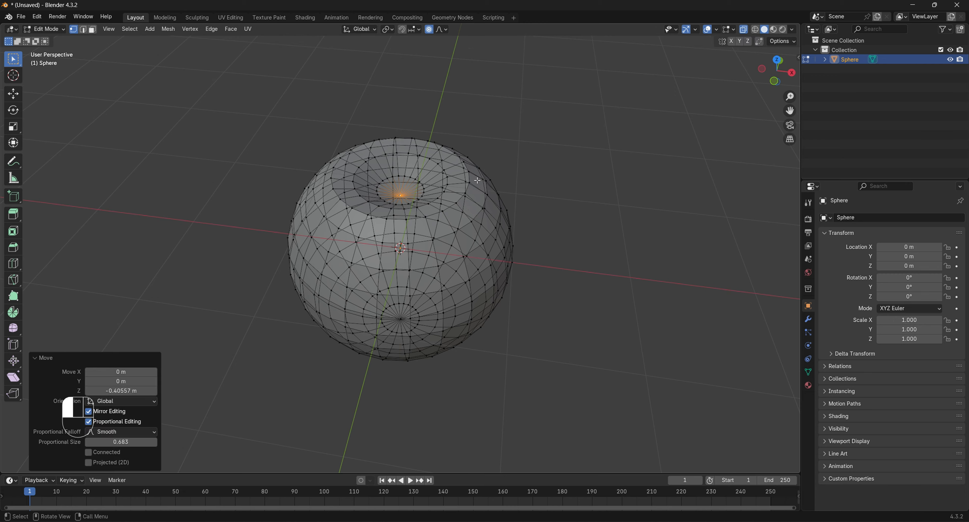
{"action": "key", "text": "Tab"}
{"action": "middle_click_drag", "start_coordinate": [497, 165], "coordinate": [622, 161]}
{"action": "left_click", "coordinate": [742, 32]}
{"action": "scroll", "coordinate": [569, 152], "scroll_direction": "down", "scroll_amount": 5}
{"action": "scroll", "coordinate": [436, 198], "scroll_direction": "up", "scroll_amount": 4}
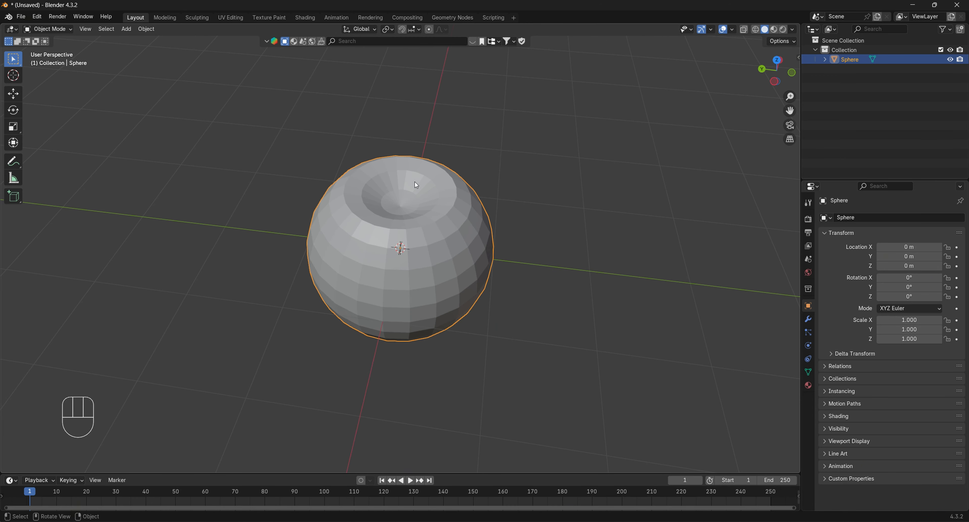
Step: In front view with X-ray, select the sphere's lowest vertex rings and move them down along Z with proportional editing to lengthen the body
{"action": "middle_click_drag", "start_coordinate": [404, 189], "coordinate": [434, 152]}
{"action": "left_click", "coordinate": [788, 75]}
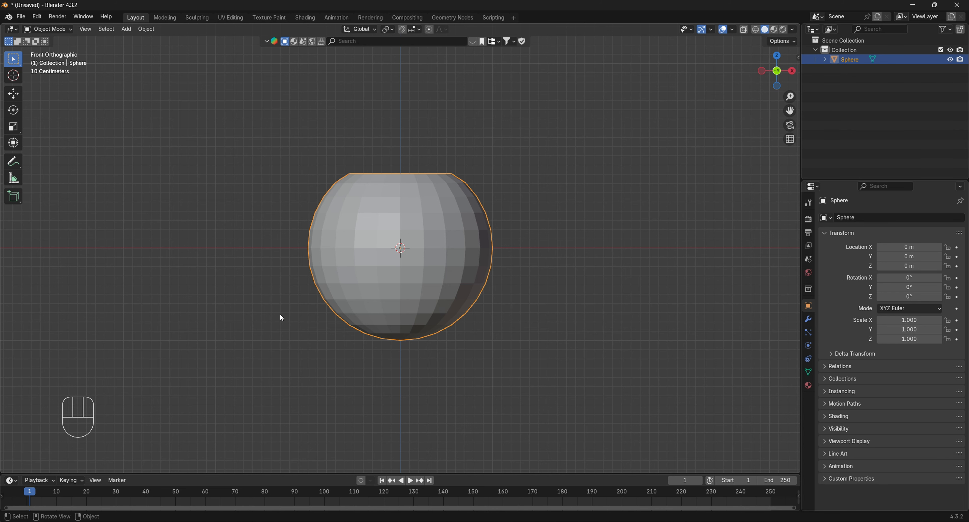
{"action": "key", "text": "Tab"}
{"action": "middle_click_drag", "start_coordinate": [357, 345], "coordinate": [372, 329]}
{"action": "left_click", "coordinate": [783, 63]}
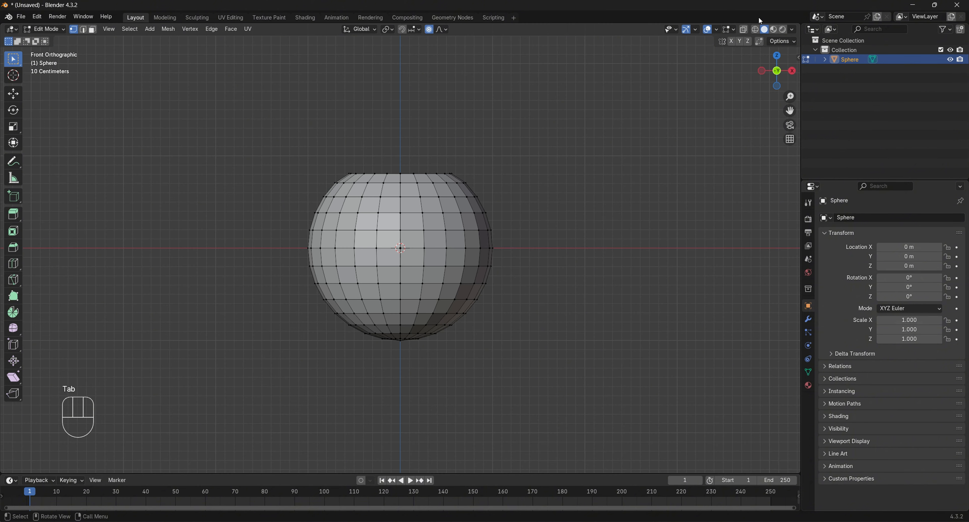
{"action": "left_click", "coordinate": [744, 29]}
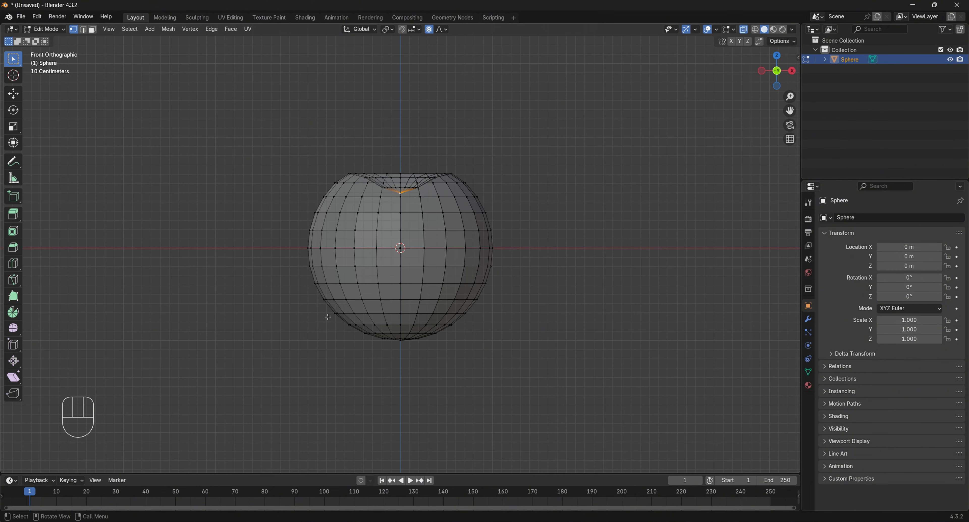
{"action": "left_click_drag", "start_coordinate": [320, 307], "coordinate": [532, 390]}
{"action": "key", "text": "g"}
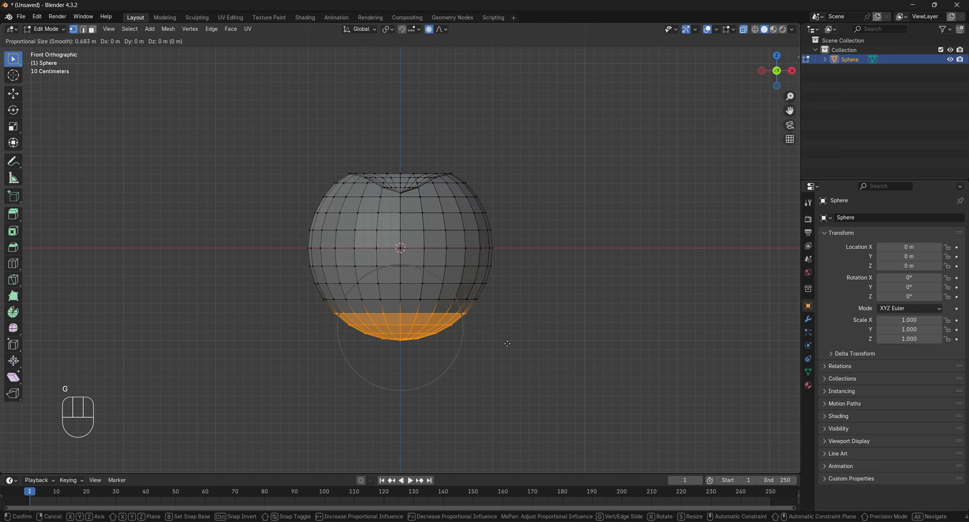
{"action": "key", "text": "z"}
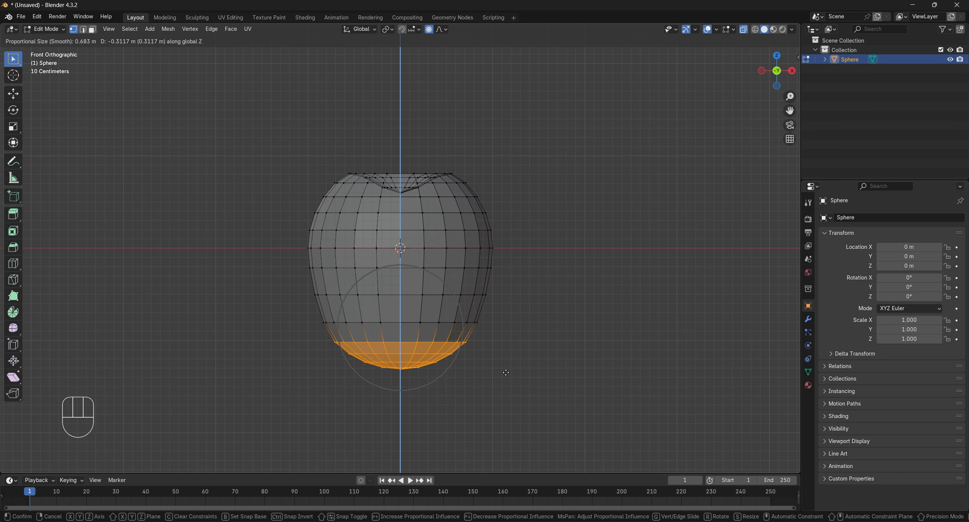
{"action": "left_click", "coordinate": [504, 387]}
{"action": "key", "text": "Tab"}
{"action": "middle_click_drag", "start_coordinate": [507, 382], "coordinate": [475, 325]}
Step: Push the bottom pole vertex about 0.42 m up along Z with proportional editing at size about 0.56 m, forming a dimple underneath
{"action": "key", "text": "Tab"}
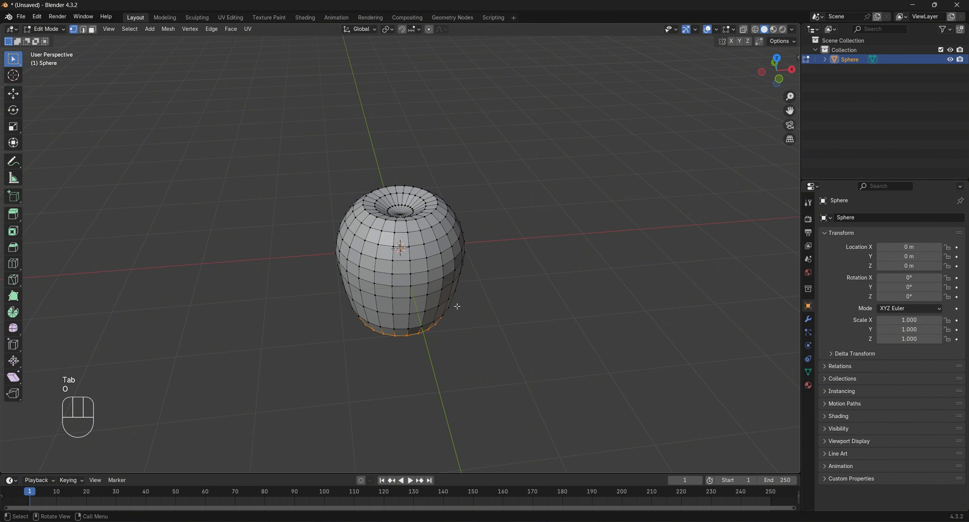
{"action": "middle_click_drag", "start_coordinate": [457, 306], "coordinate": [492, 253]}
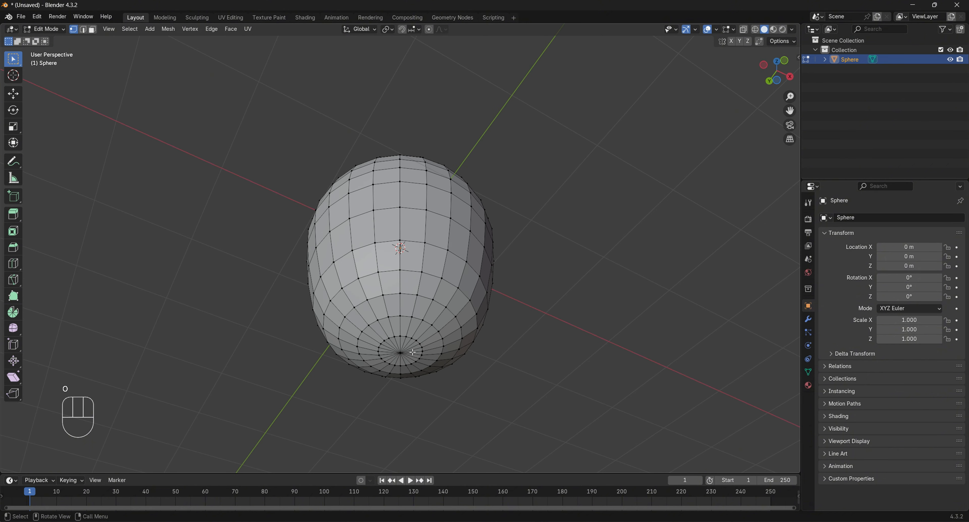
{"action": "middle_click_drag", "start_coordinate": [412, 352], "coordinate": [454, 319]}
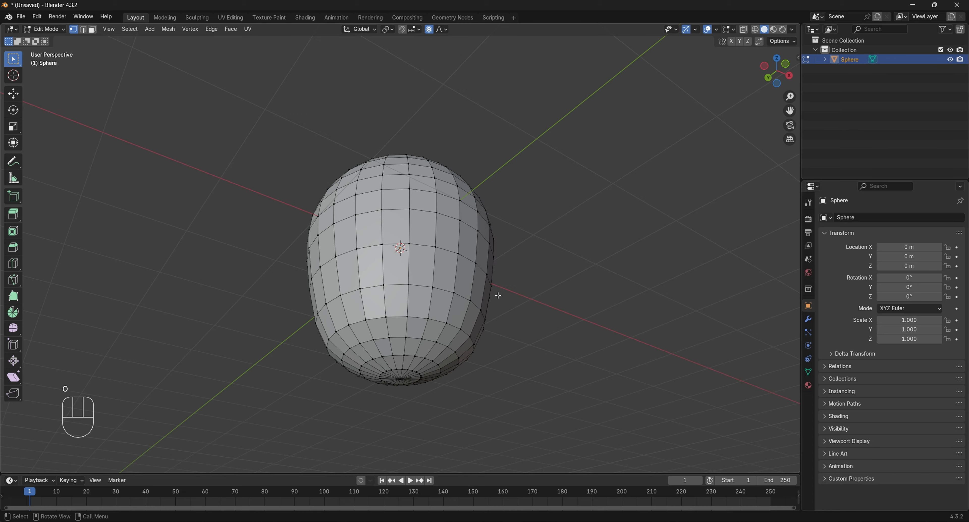
{"action": "middle_click_drag", "start_coordinate": [498, 296], "coordinate": [431, 290]}
{"action": "left_click", "coordinate": [400, 365]}
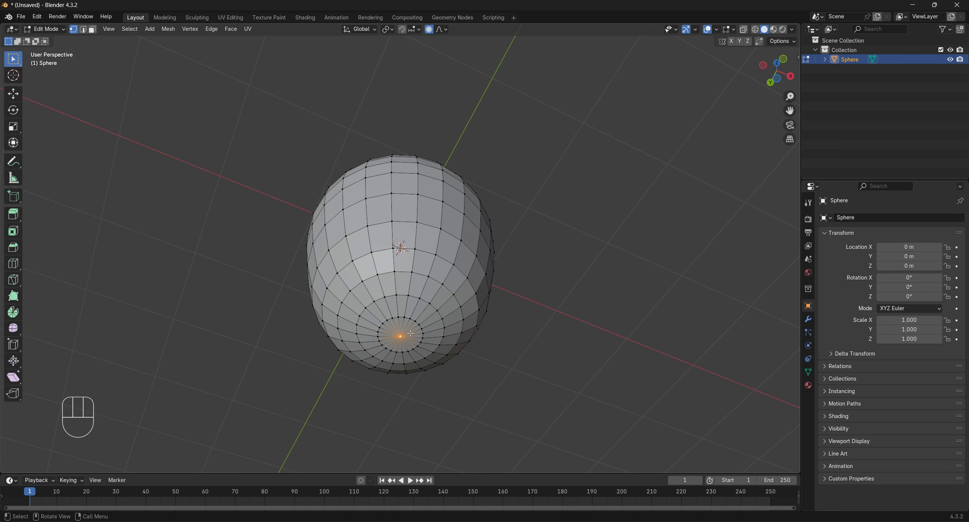
{"action": "key", "text": "g"}
{"action": "key", "text": "z"}
{"action": "scroll", "coordinate": [411, 324], "scroll_direction": "up", "scroll_amount": 1}
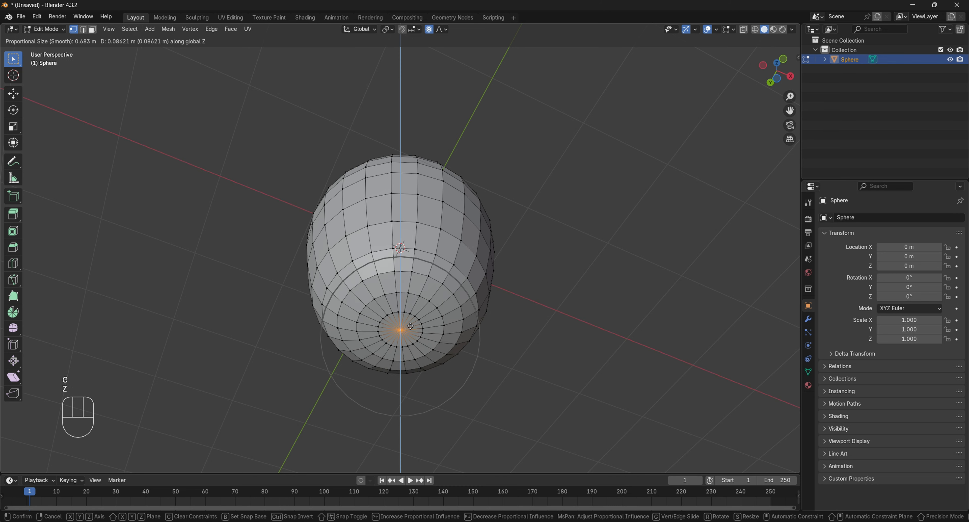
{"action": "scroll", "coordinate": [411, 305], "scroll_direction": "up", "scroll_amount": 1}
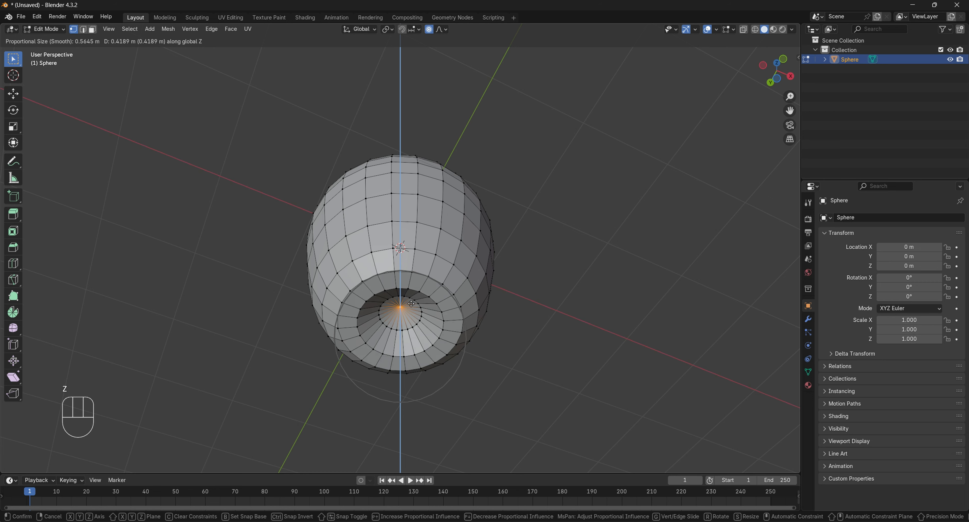
{"action": "left_click", "coordinate": [412, 302]}
{"action": "key", "text": "Tab"}
{"action": "middle_click_drag", "start_coordinate": [430, 283], "coordinate": [553, 365]}
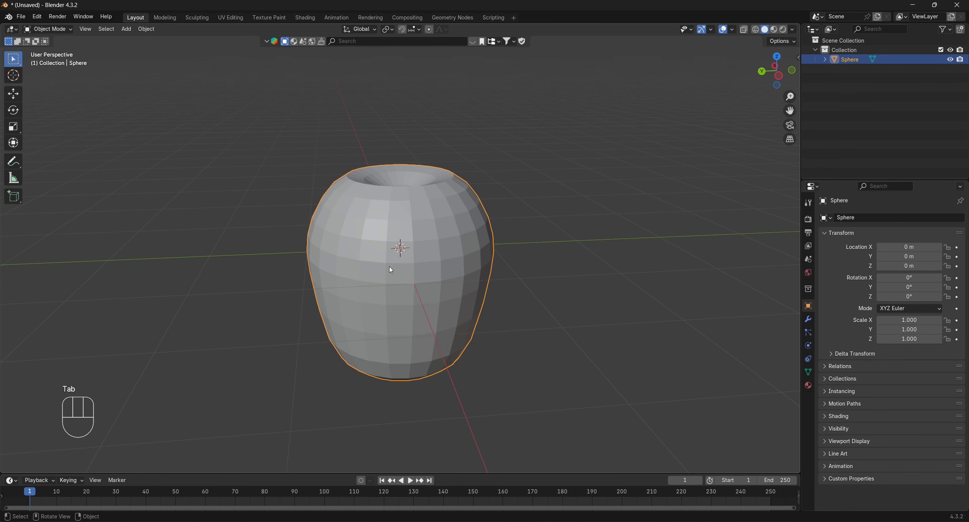
Step: Select four spaced faces around the sphere's underside rim and move them about 0.09 m down along Z with proportional editing
{"action": "key", "text": "Tab"}
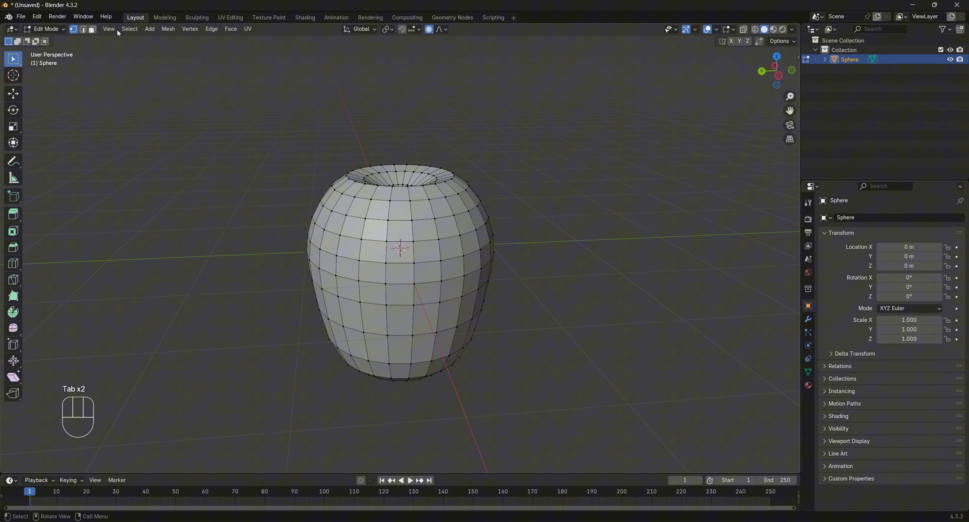
{"action": "left_click", "coordinate": [92, 30]}
{"action": "middle_click_drag", "start_coordinate": [380, 324], "coordinate": [445, 234]}
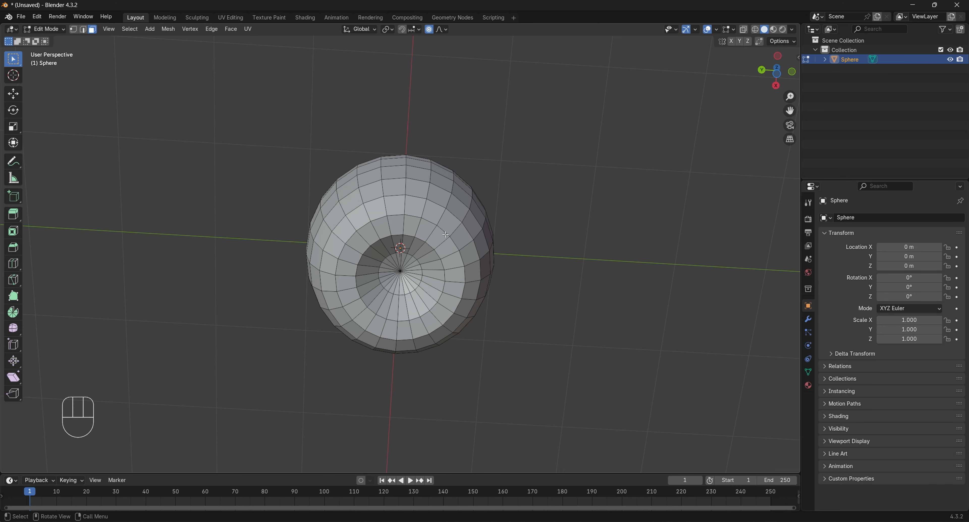
{"action": "left_click", "coordinate": [444, 250]}
{"action": "key", "text": "shift"}
{"action": "key", "text": "shift"}
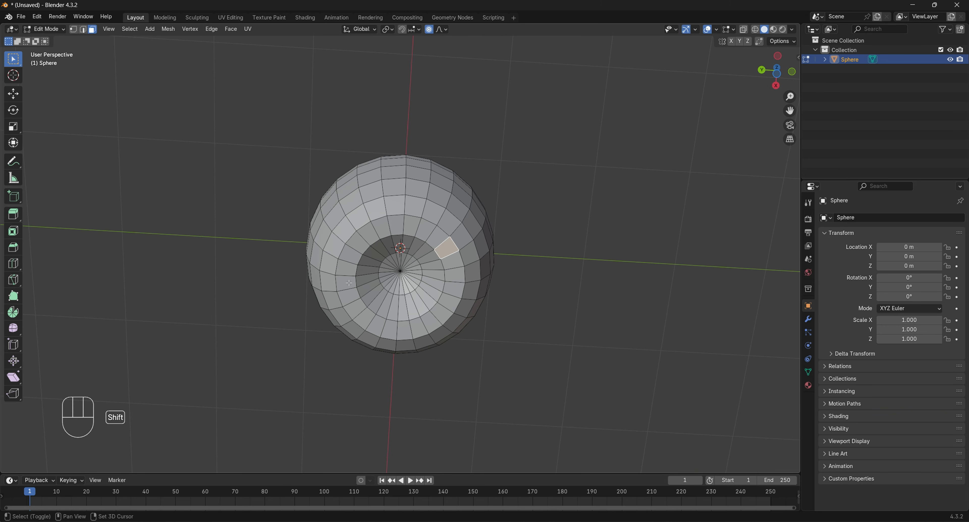
{"action": "left_click", "coordinate": [349, 282], "text": "shift"}
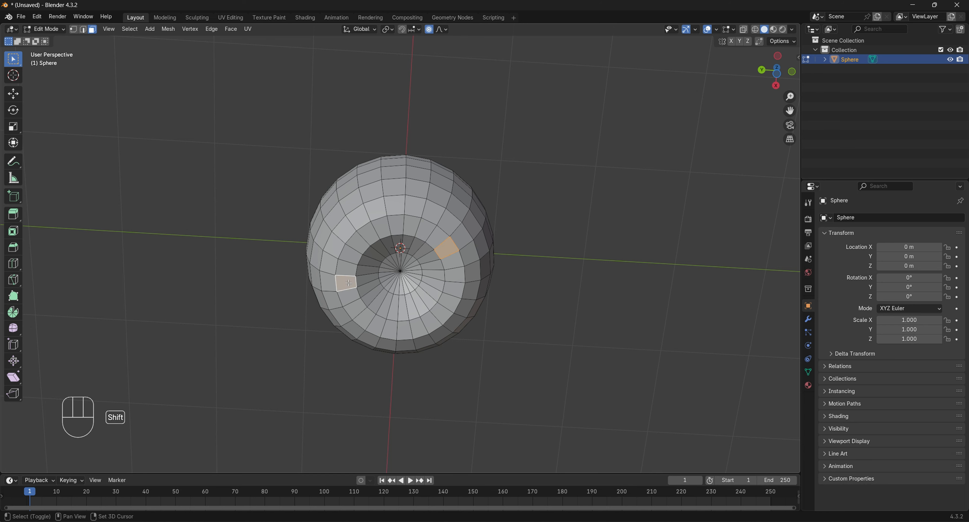
{"action": "left_click", "coordinate": [403, 332], "text": "shift"}
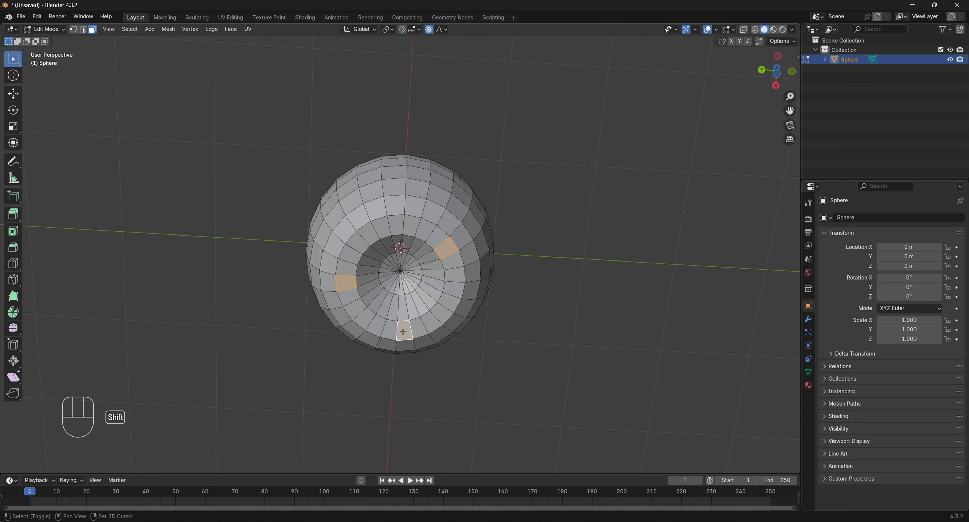
{"action": "left_click", "coordinate": [452, 302], "text": "shift"}
{"action": "middle_click_drag", "start_coordinate": [379, 229], "coordinate": [475, 271]}
{"action": "key", "text": "g"}
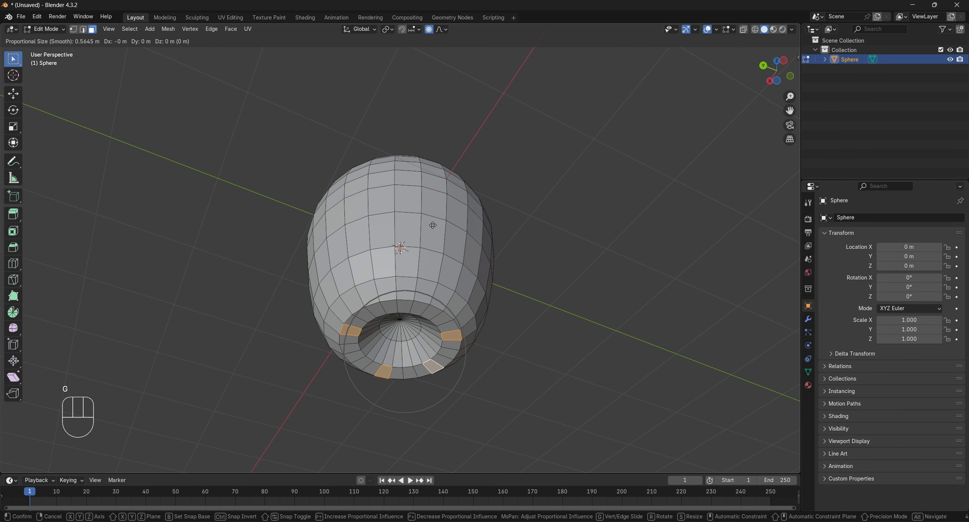
{"action": "key", "text": "z"}
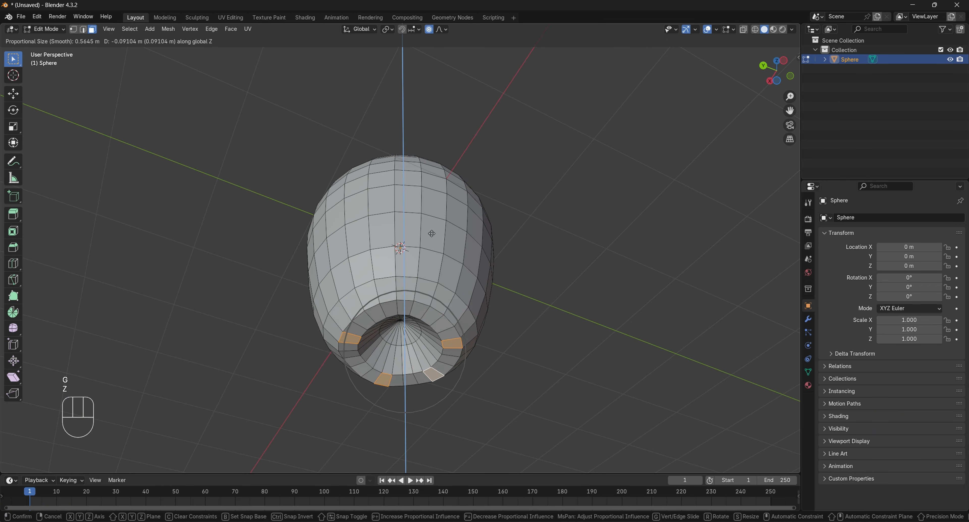
{"action": "left_click", "coordinate": [435, 233]}
{"action": "key", "text": "Tab"}
{"action": "middle_click_drag", "start_coordinate": [434, 233], "coordinate": [438, 181]}
{"action": "scroll", "coordinate": [550, 282], "scroll_direction": "down", "scroll_amount": 4}
Step: Select spaced faces around the body's upper rim and raise them about 0.08 m along Z with proportional editing
{"action": "key", "text": "Tab"}
{"action": "scroll", "coordinate": [491, 206], "scroll_direction": "up", "scroll_amount": 4}
{"action": "left_click", "coordinate": [457, 209]}
{"action": "left_click", "coordinate": [383, 210], "text": "shift"}
{"action": "left_click", "coordinate": [341, 208], "text": "shift"}
{"action": "key", "text": "g"}
{"action": "key", "text": "z"}
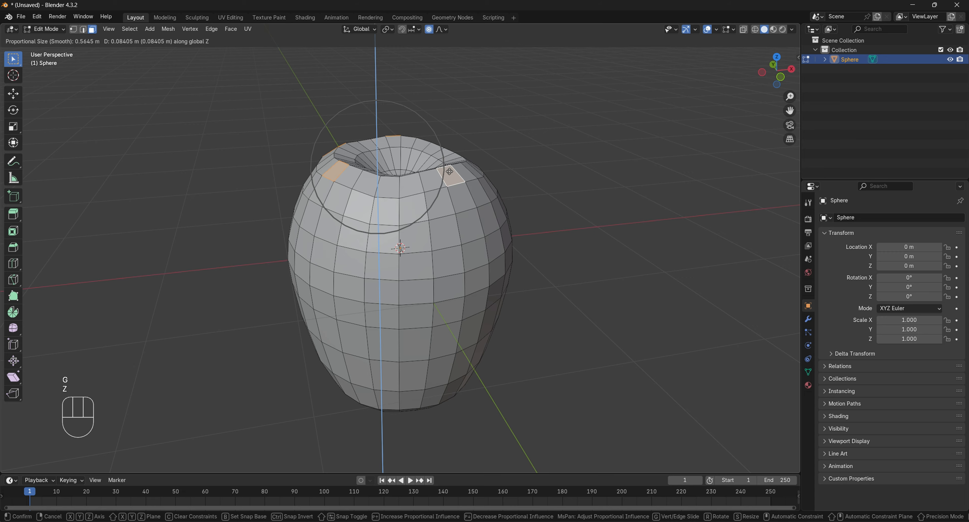
{"action": "left_click", "coordinate": [449, 172]}
Step: Raise the selected upper-rim faces about 0.04 m more along Z with proportional editing and return to Object Mode
{"action": "middle_click_drag", "start_coordinate": [449, 171], "coordinate": [466, 204]}
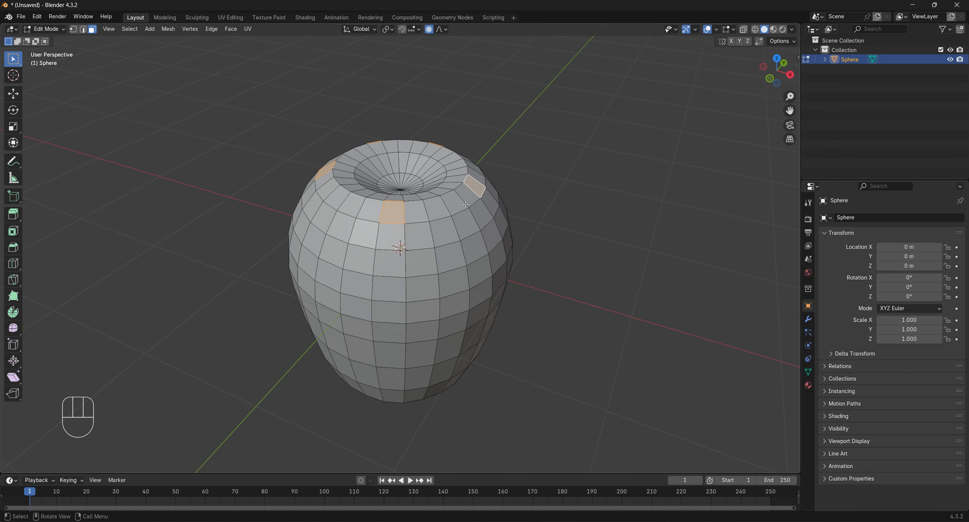
{"action": "key", "text": "g"}
{"action": "key", "text": "z"}
{"action": "key", "text": "shift"}
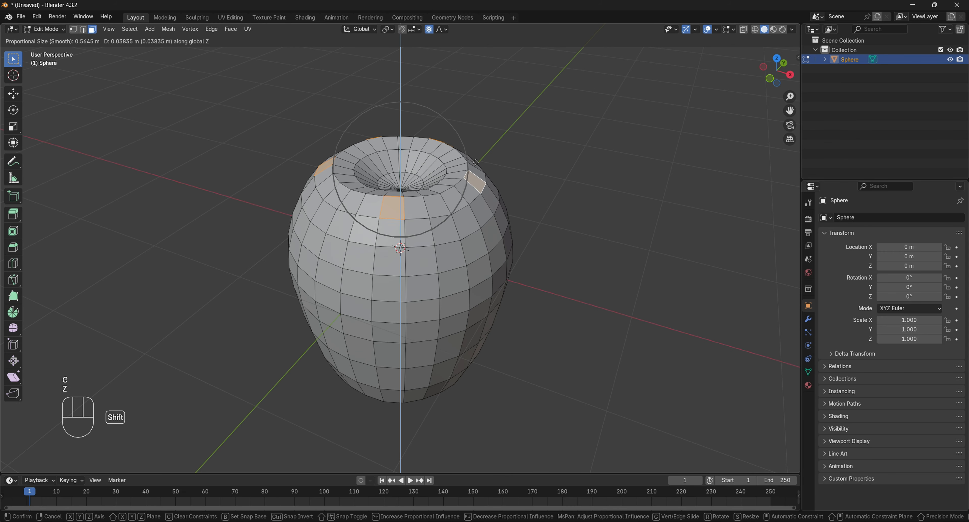
{"action": "left_click", "coordinate": [476, 163]}
{"action": "key", "text": "Tab"}
{"action": "middle_click_drag", "start_coordinate": [476, 167], "coordinate": [462, 222]}
{"action": "scroll", "coordinate": [525, 131], "scroll_direction": "down", "scroll_amount": 4}
{"action": "scroll", "coordinate": [404, 261], "scroll_direction": "down", "scroll_amount": 4}
{"action": "scroll", "coordinate": [444, 236], "scroll_direction": "up", "scroll_amount": 3}
{"action": "scroll", "coordinate": [462, 222], "scroll_direction": "up", "scroll_amount": 1}
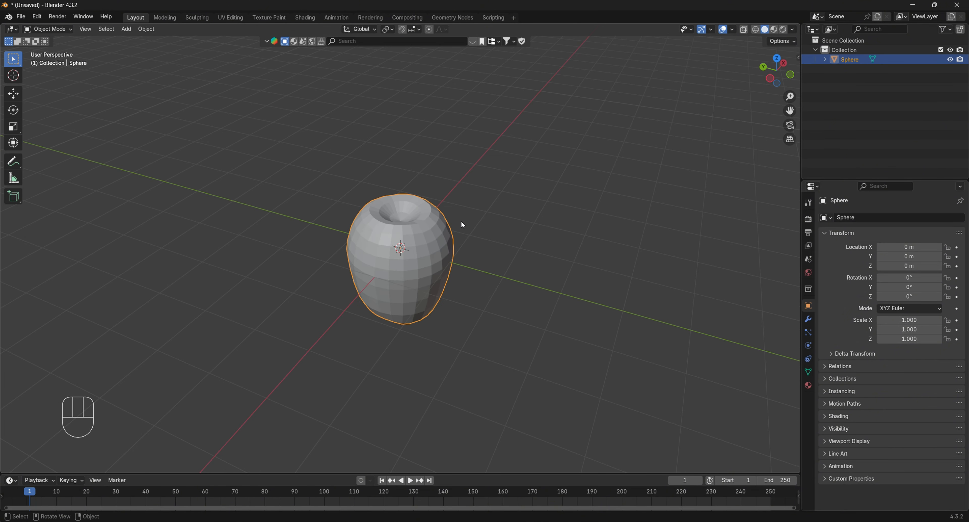
Step: Add a Subdivision Surface modifier to the sphere with a viewport level of 2
{"action": "left_click", "coordinate": [807, 319]}
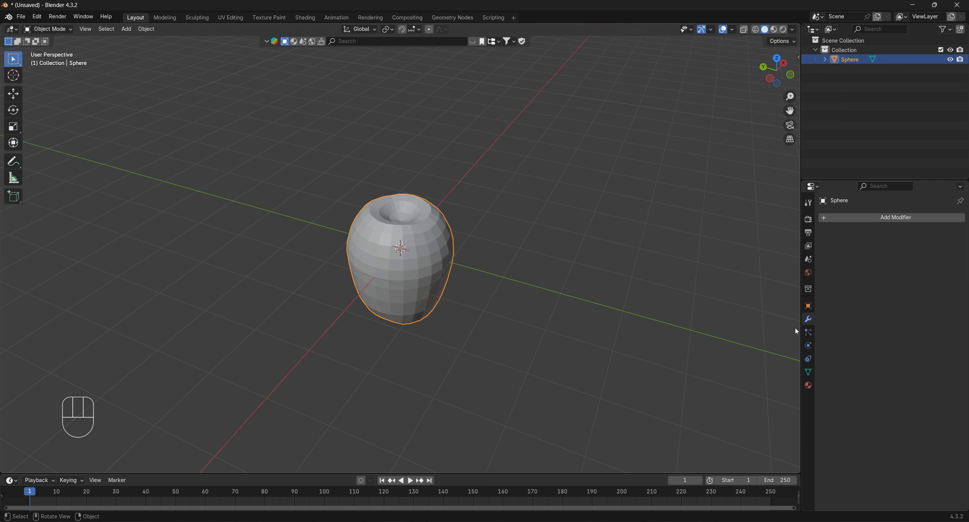
{"action": "left_click", "coordinate": [865, 216]}
{"action": "mouse_move", "coordinate": [838, 251]}
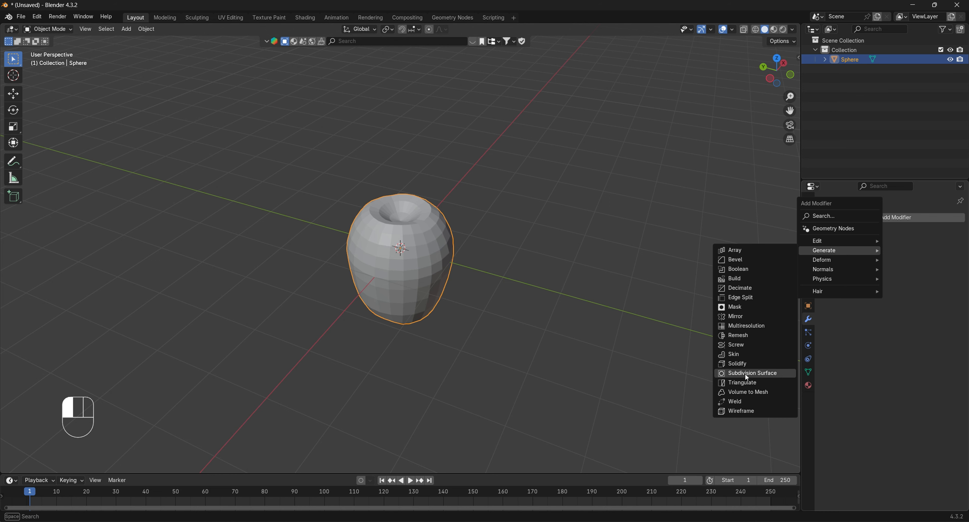
{"action": "left_click", "coordinate": [750, 374]}
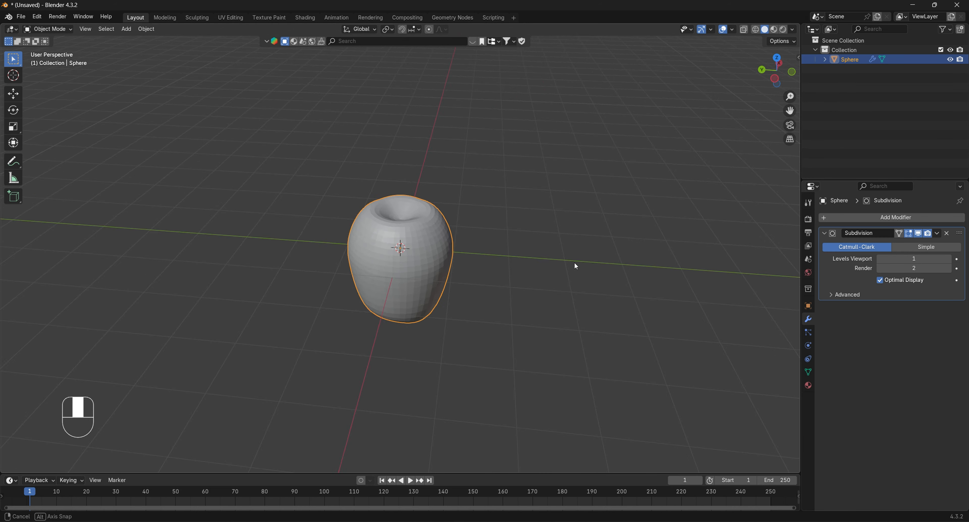
{"action": "scroll", "coordinate": [508, 250], "scroll_direction": "up", "scroll_amount": 4}
{"action": "middle_click_drag", "start_coordinate": [509, 251], "coordinate": [506, 180]}
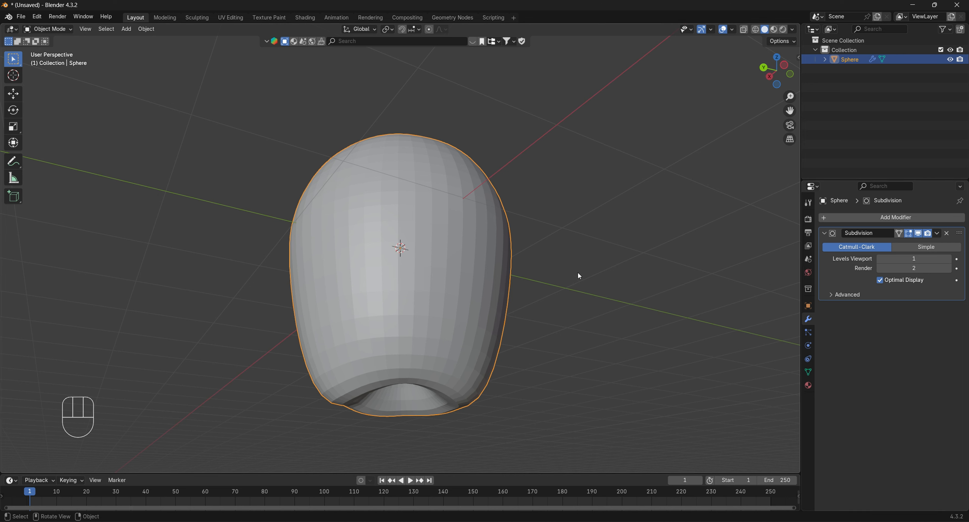
{"action": "left_click", "coordinate": [914, 259]}
Step: Apply Shade Smooth to the sphere and inspect its top and underside
{"action": "right_click", "coordinate": [428, 229]}
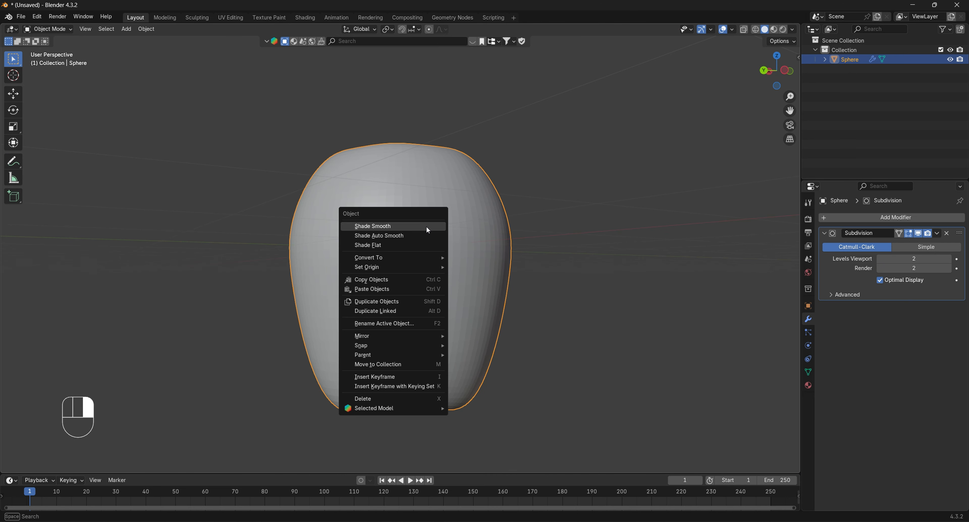
{"action": "left_click", "coordinate": [402, 226]}
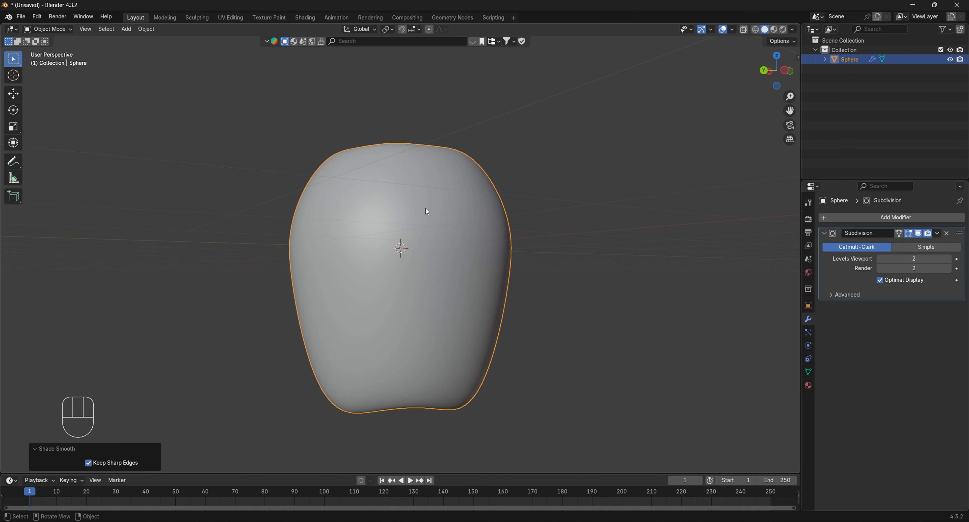
{"action": "middle_click_drag", "start_coordinate": [426, 208], "coordinate": [480, 84]}
{"action": "scroll", "coordinate": [479, 113], "scroll_direction": "up", "scroll_amount": 3}
{"action": "middle_click_drag", "start_coordinate": [478, 117], "coordinate": [442, 250]}
{"action": "middle_click_drag", "start_coordinate": [465, 232], "coordinate": [490, 234]}
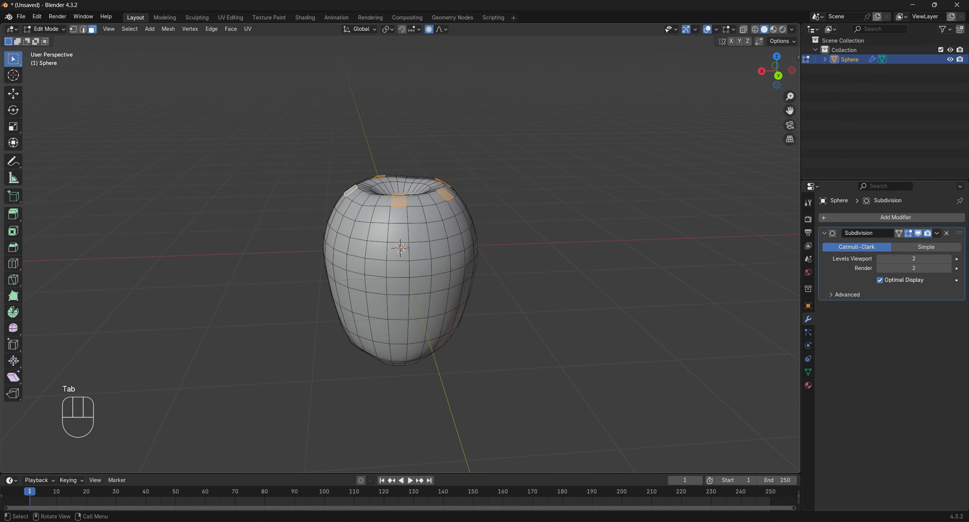
Step: In Edit Mode, select one face on the body's side at mid-height and pull it outward with proportional editing
{"action": "key", "text": "Tab"}
{"action": "middle_click_drag", "start_coordinate": [457, 263], "coordinate": [486, 255]}
{"action": "left_click", "coordinate": [507, 233]}
{"action": "key", "text": "Tab"}
{"action": "scroll", "coordinate": [399, 243], "scroll_direction": "up", "scroll_amount": 4}
{"action": "left_click", "coordinate": [462, 257]}
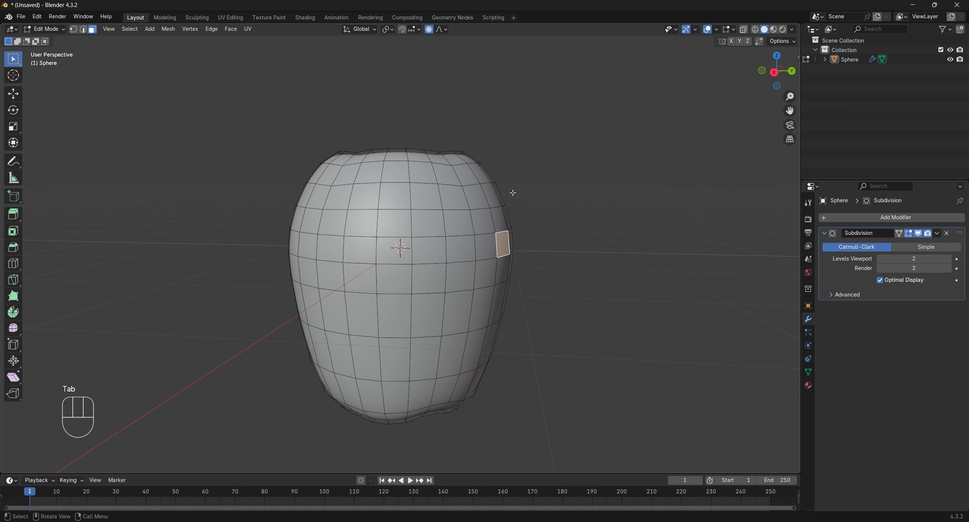
{"action": "key", "text": "g"}
{"action": "left_click", "coordinate": [534, 196]}
Step: Nudge a side face by about -0.021 m in X, -0.045 m in Y and 0.009 m in Z with proportional editing
{"action": "key", "text": "Tab"}
{"action": "middle_click_drag", "start_coordinate": [533, 196], "coordinate": [378, 200]}
{"action": "key", "text": "Tab"}
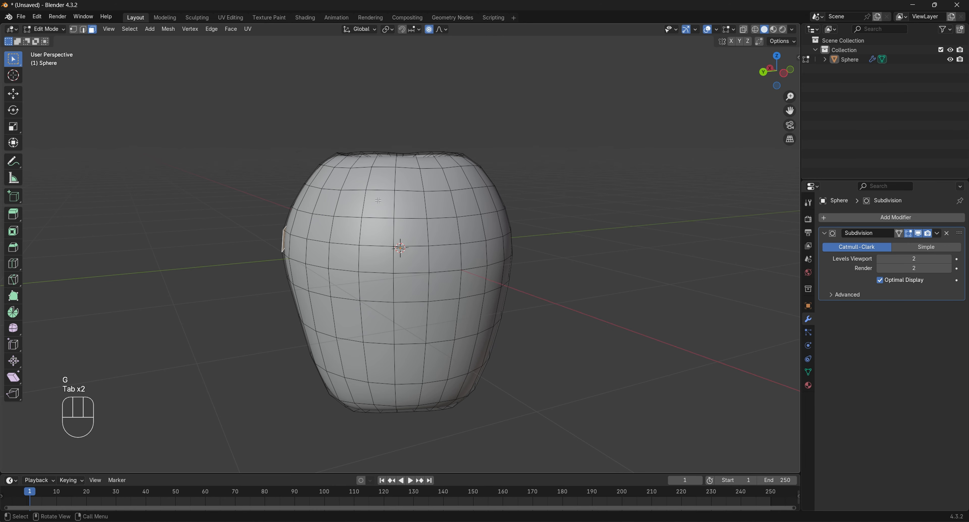
{"action": "key", "text": "g"}
{"action": "left_click", "coordinate": [504, 253]}
Step: Select another mid-height face on the silhouette, shift it slightly with proportional editing, and return to Object Mode
{"action": "middle_click_drag", "start_coordinate": [504, 253], "coordinate": [507, 254]}
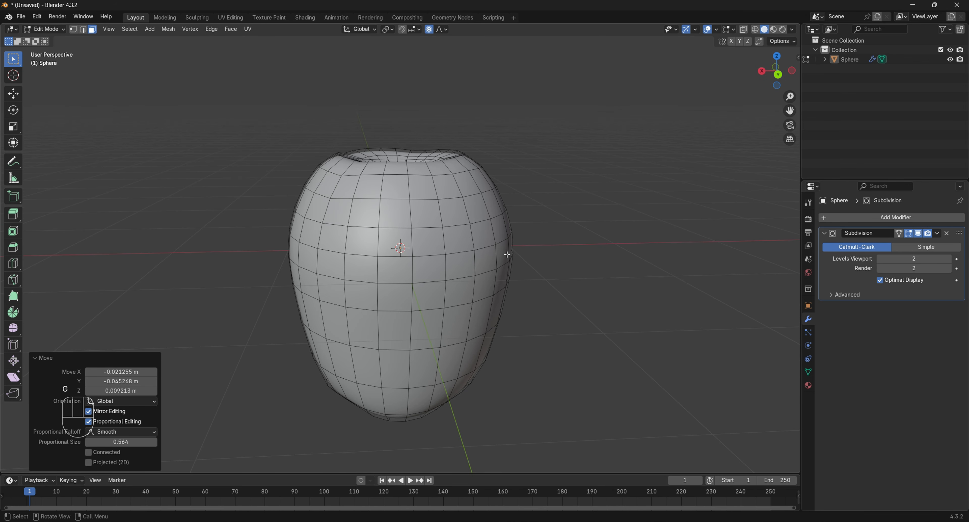
{"action": "key", "text": "f"}
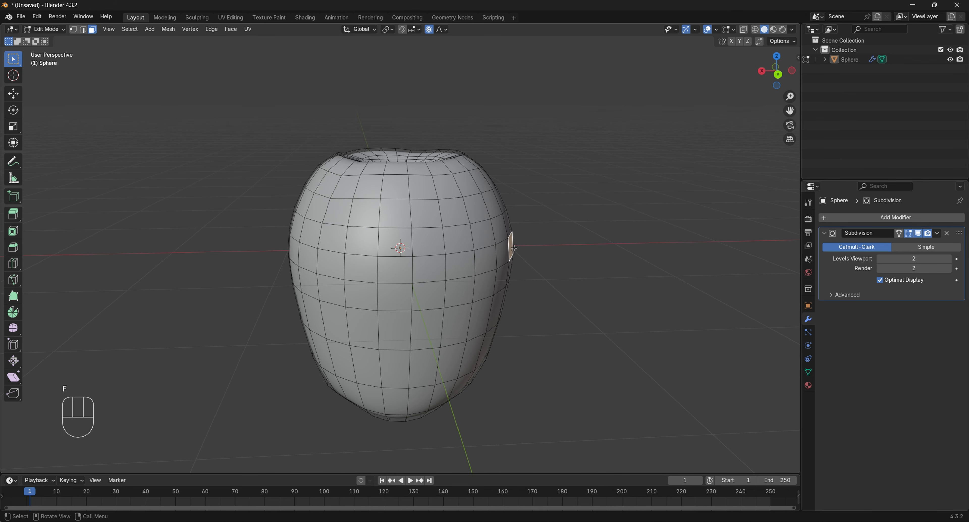
{"action": "key", "text": "g"}
{"action": "left_click", "coordinate": [513, 248]}
{"action": "key", "text": "Tab"}
{"action": "middle_click_drag", "start_coordinate": [406, 250], "coordinate": [360, 213]}
{"action": "key", "text": "Tab"}
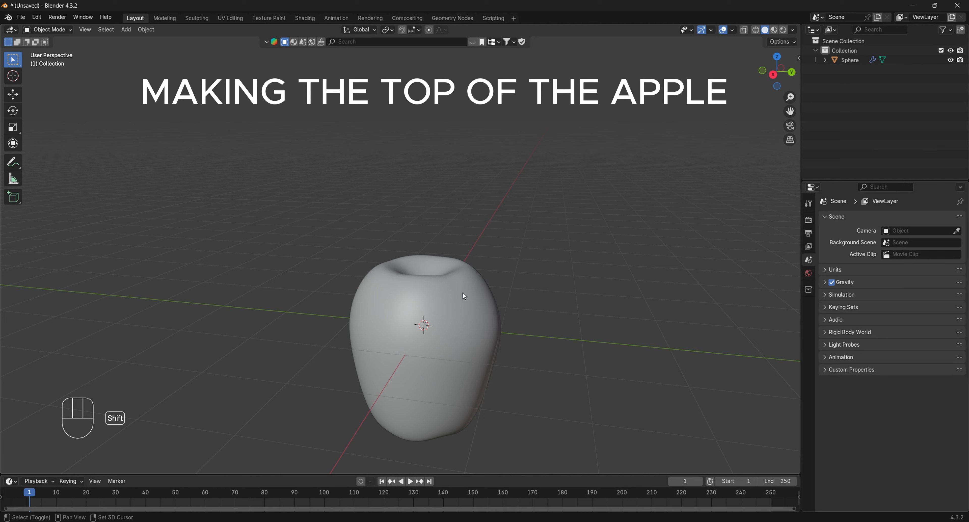
Step: Add a 32-vertex cylinder mesh and, in right view, scale it uniformly by about -0.106
{"action": "key", "text": "shift+a"}
{"action": "mouse_move", "coordinate": [464, 296]}
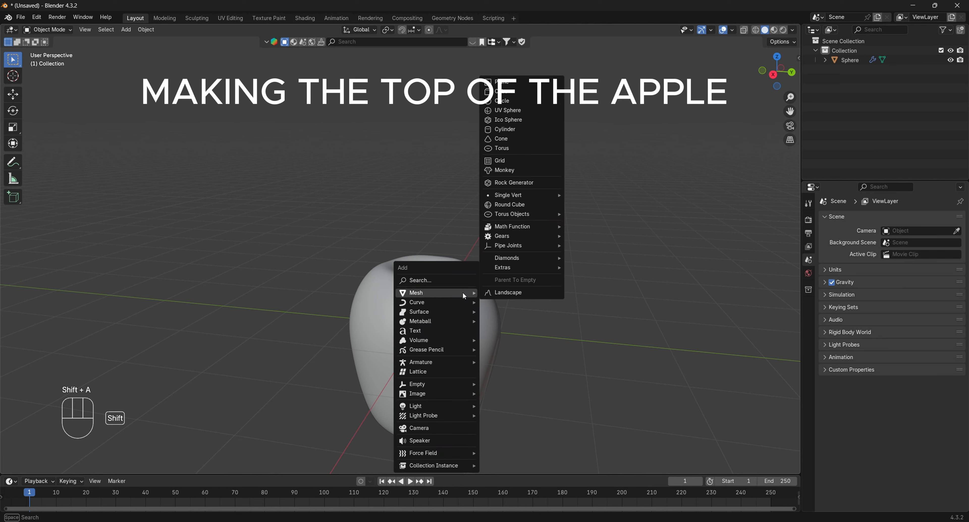
{"action": "left_click", "coordinate": [513, 130]}
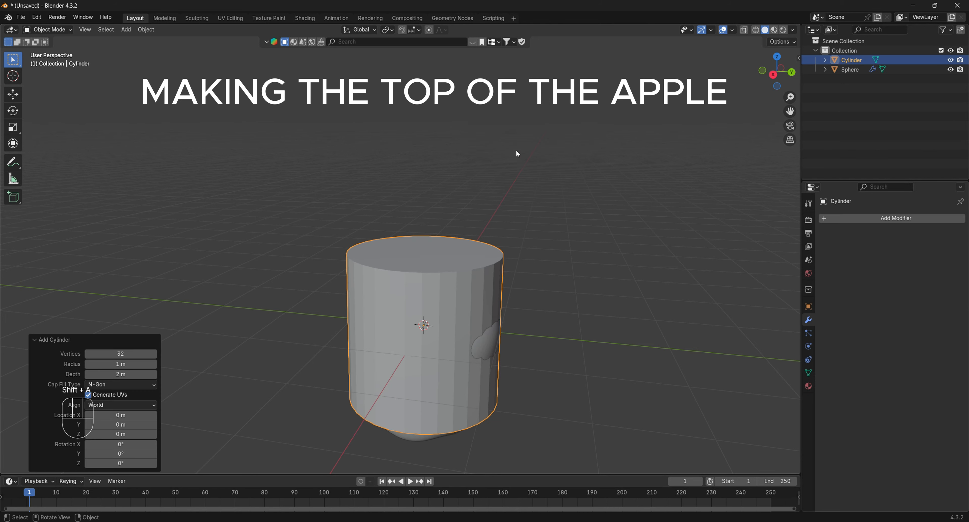
{"action": "left_click", "coordinate": [784, 75]}
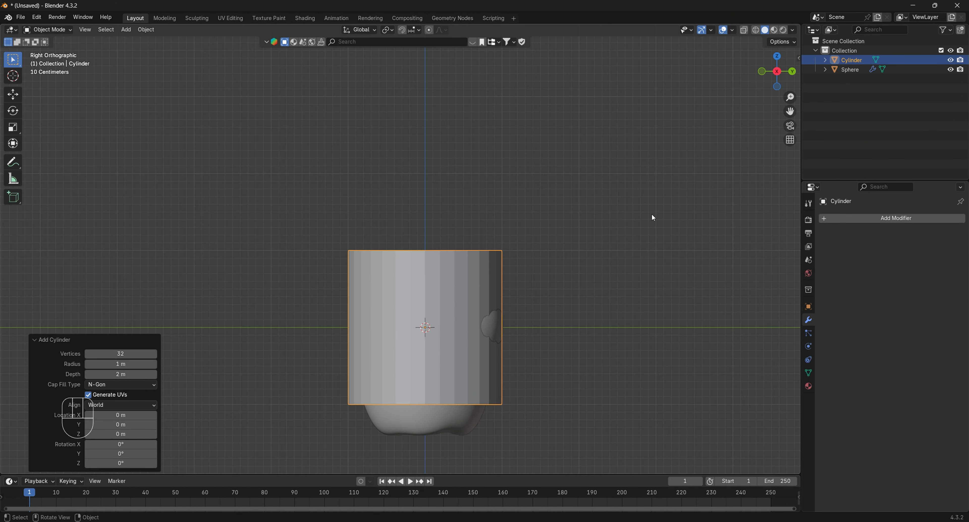
{"action": "key", "text": "s"}
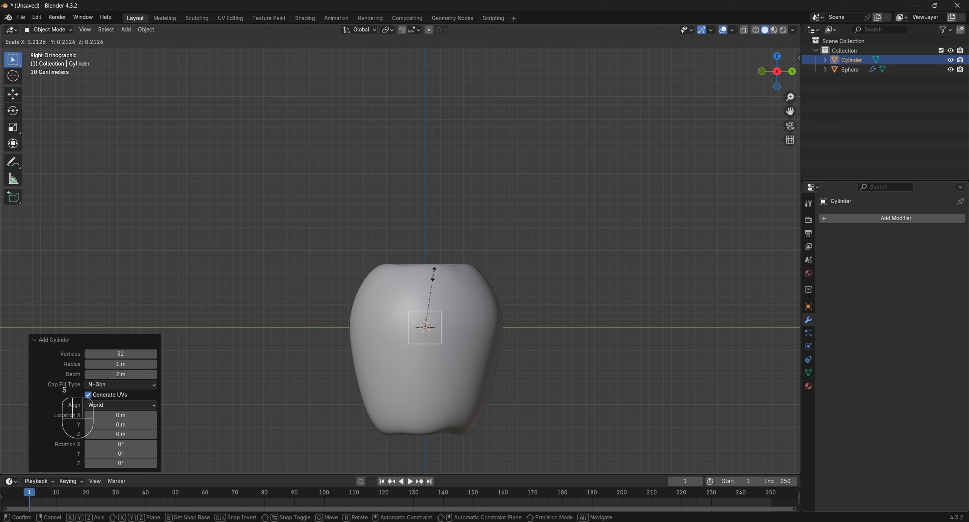
{"action": "left_click", "coordinate": [433, 351]}
Step: Move the small cylinder about 0.773 m up along Z into the apple's top dimple
{"action": "key", "text": "g"}
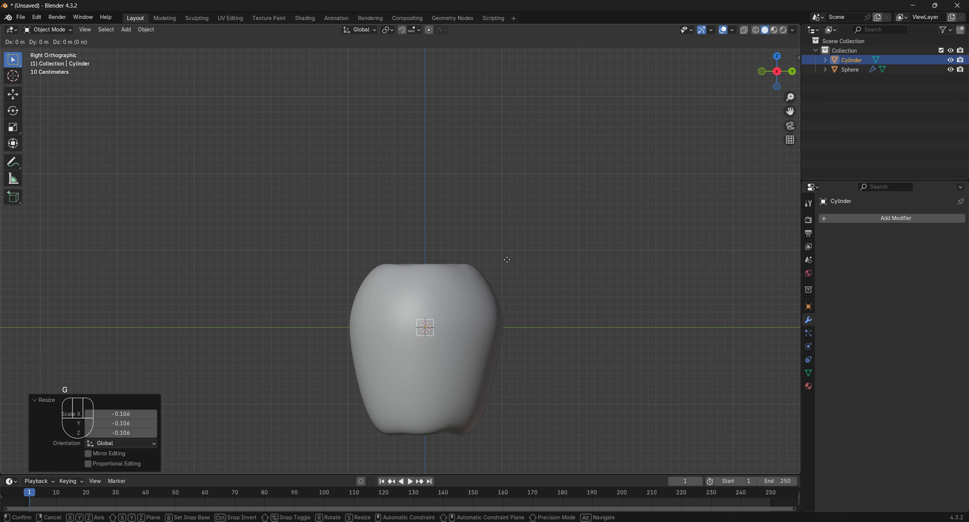
{"action": "key", "text": "z"}
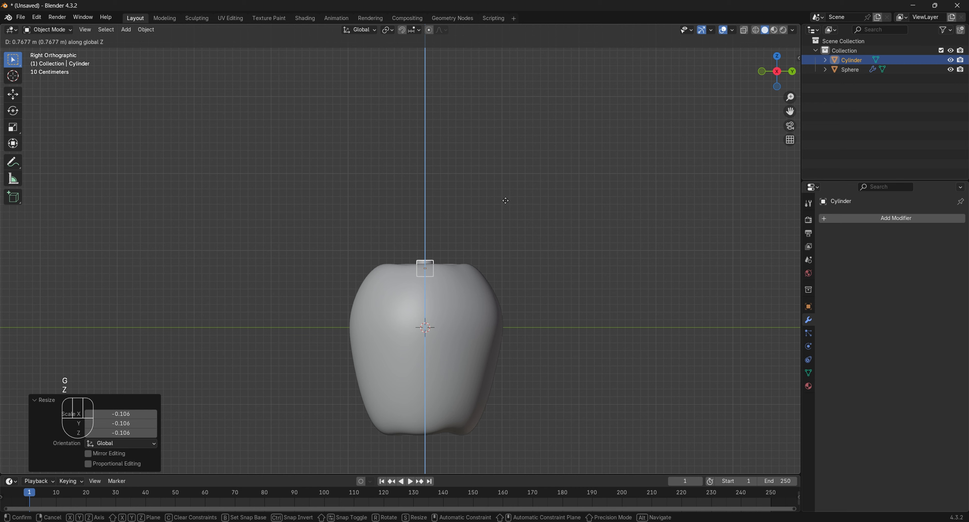
{"action": "left_click", "coordinate": [502, 202]}
Step: In top view, scale the cylinder uniformly by 0.143 and enlarge it again by 2.8
{"action": "middle_click_drag", "start_coordinate": [503, 201], "coordinate": [525, 256]}
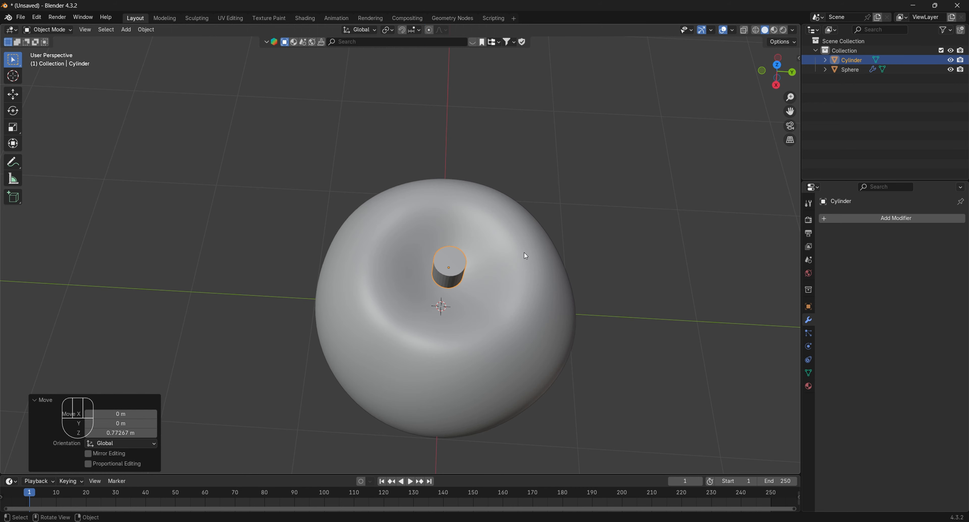
{"action": "key", "text": "KP_7"}
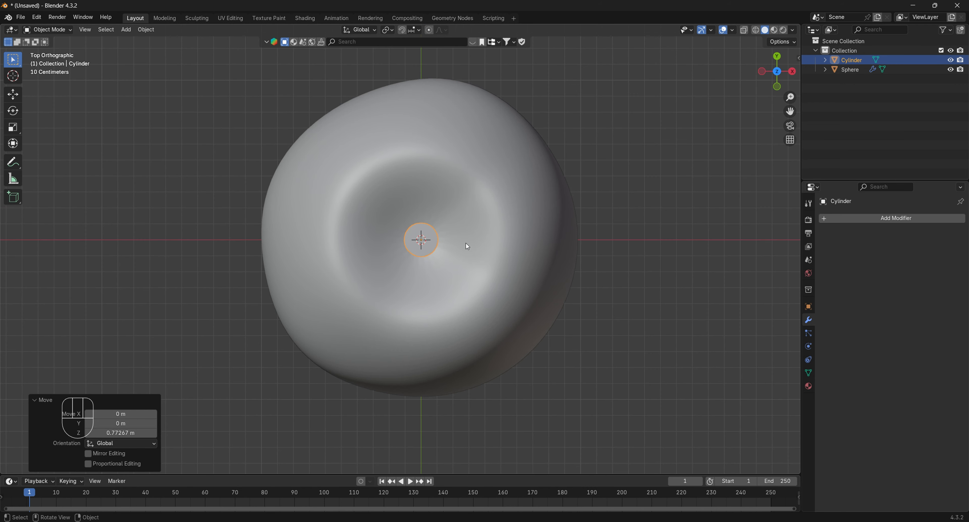
{"action": "key", "text": "s"}
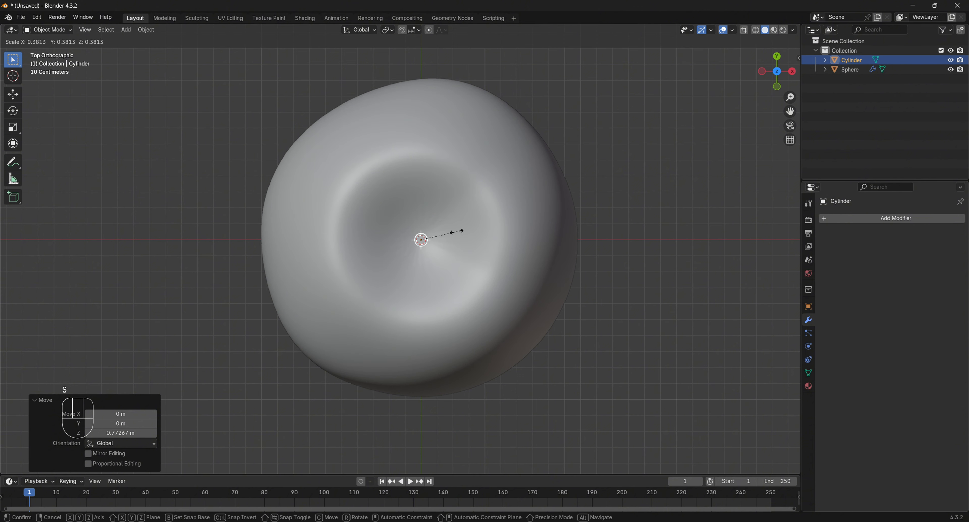
{"action": "left_click", "coordinate": [436, 231]}
{"action": "middle_click_drag", "start_coordinate": [439, 219], "coordinate": [436, 147]}
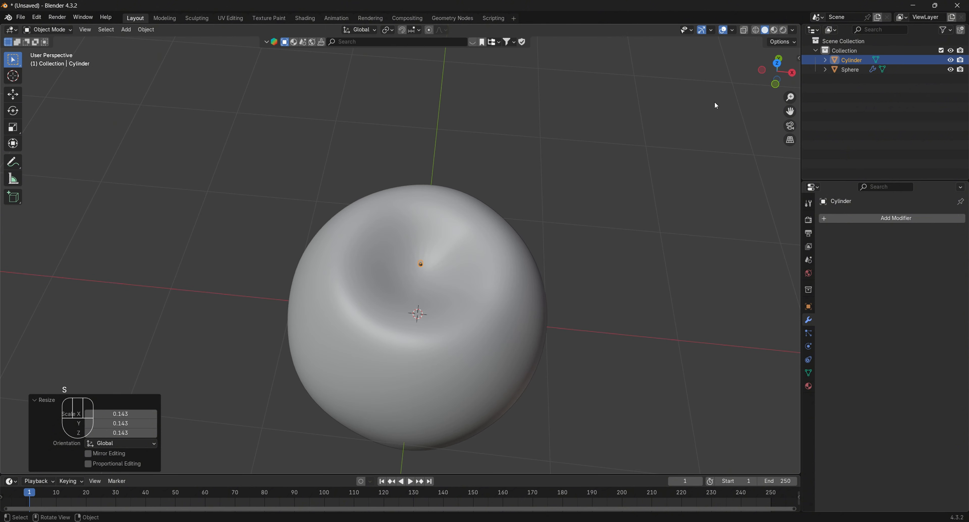
{"action": "left_click", "coordinate": [778, 65]}
{"action": "key", "text": "s"}
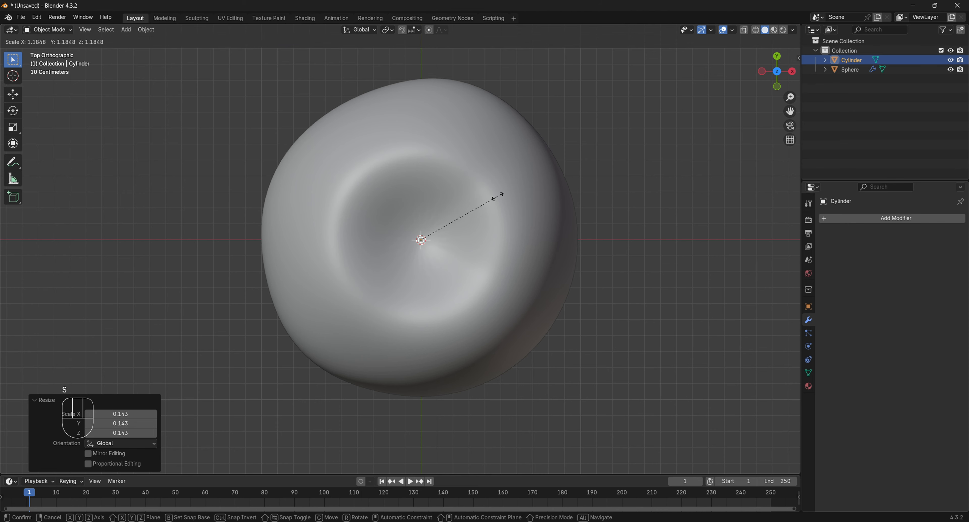
{"action": "left_click", "coordinate": [620, 182]}
Step: Lower the small cylinder about 0.154 m along Z into the apple's top dimple
{"action": "middle_click_drag", "start_coordinate": [620, 182], "coordinate": [459, 248]}
{"action": "key", "text": "g"}
{"action": "key", "text": "z"}
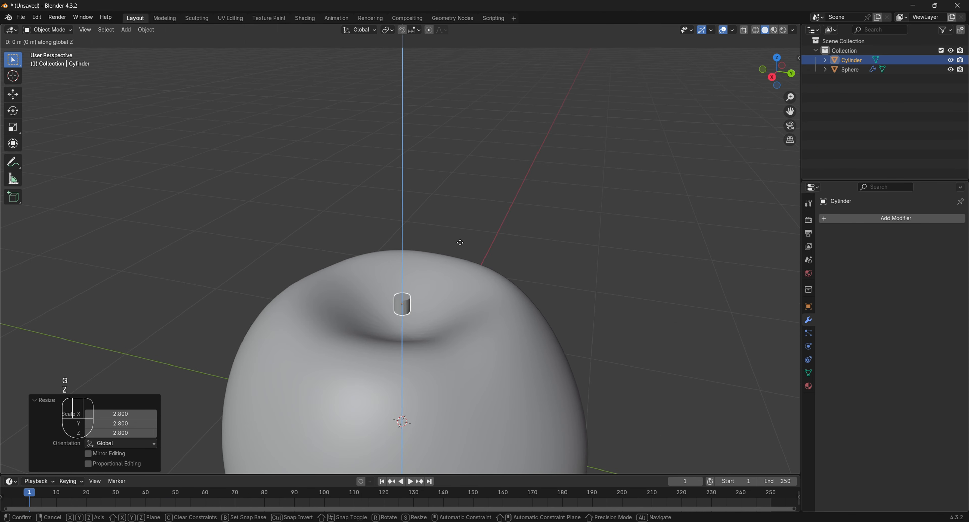
{"action": "left_click", "coordinate": [461, 267]}
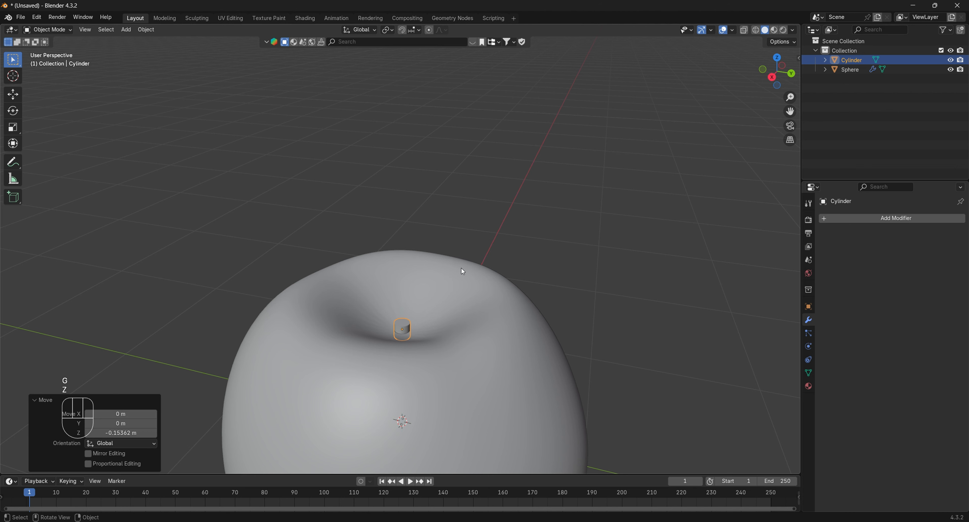
Step: Enter Edit Mode on the cylinder and delete its top cap face
{"action": "key", "text": "Tab"}
{"action": "middle_click_drag", "start_coordinate": [461, 267], "coordinate": [368, 260]}
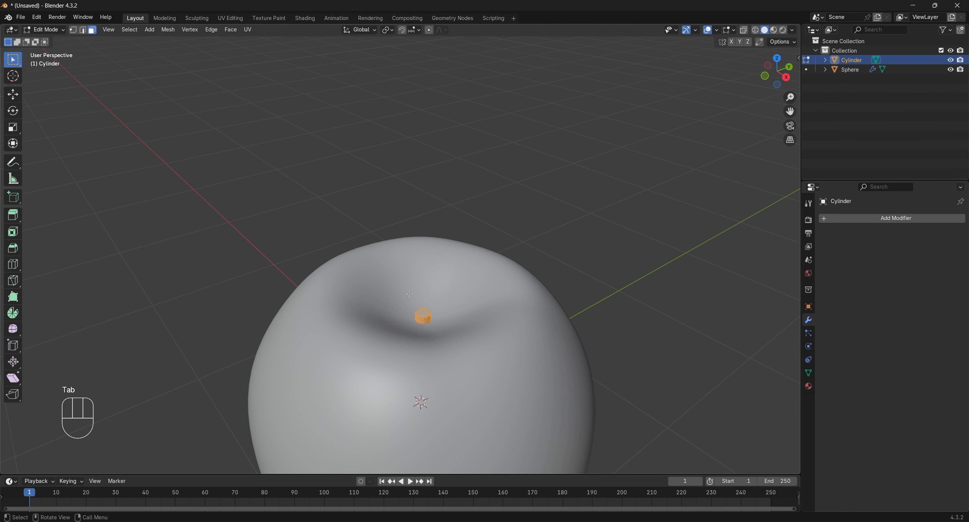
{"action": "scroll", "coordinate": [410, 293], "scroll_direction": "up", "scroll_amount": 2}
{"action": "left_click", "coordinate": [438, 358]}
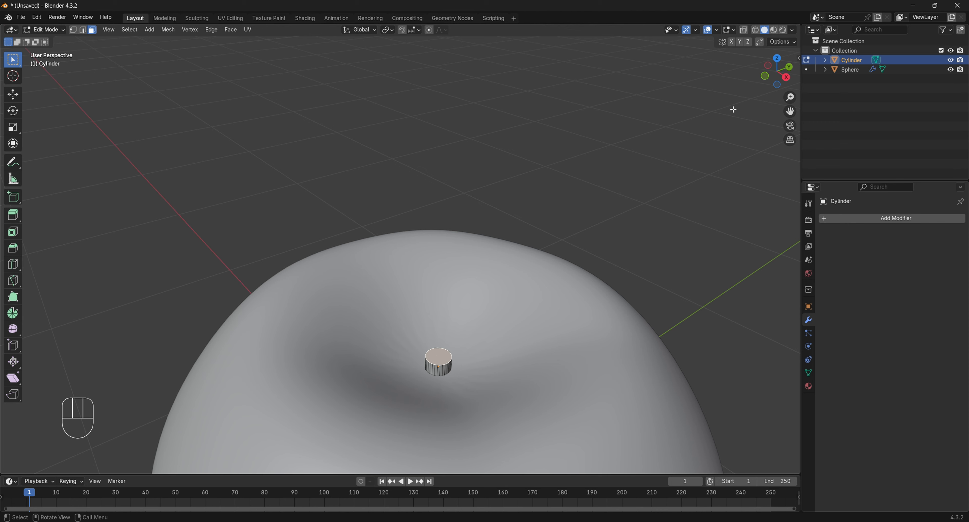
{"action": "left_click", "coordinate": [765, 76]}
{"action": "middle_click_drag", "start_coordinate": [564, 210], "coordinate": [436, 316]}
{"action": "key", "text": "x"}
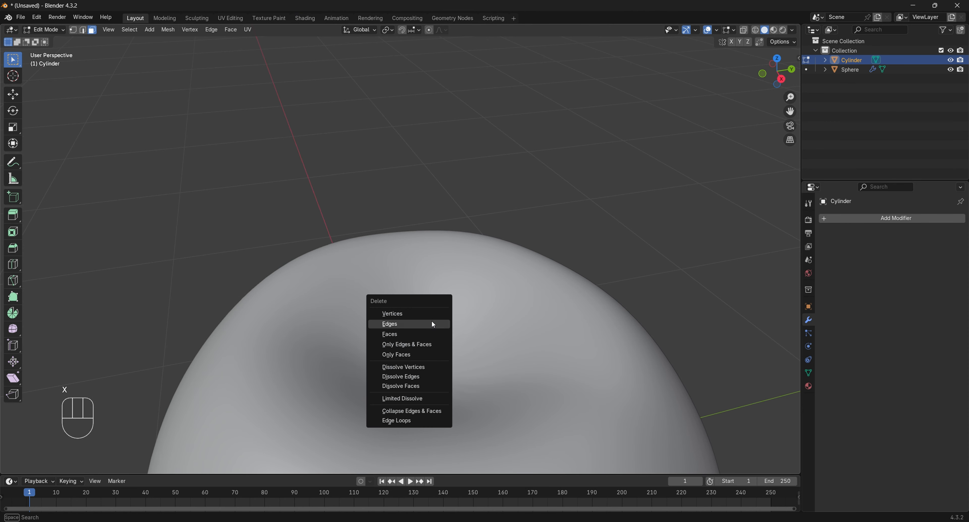
{"action": "left_click", "coordinate": [414, 334]}
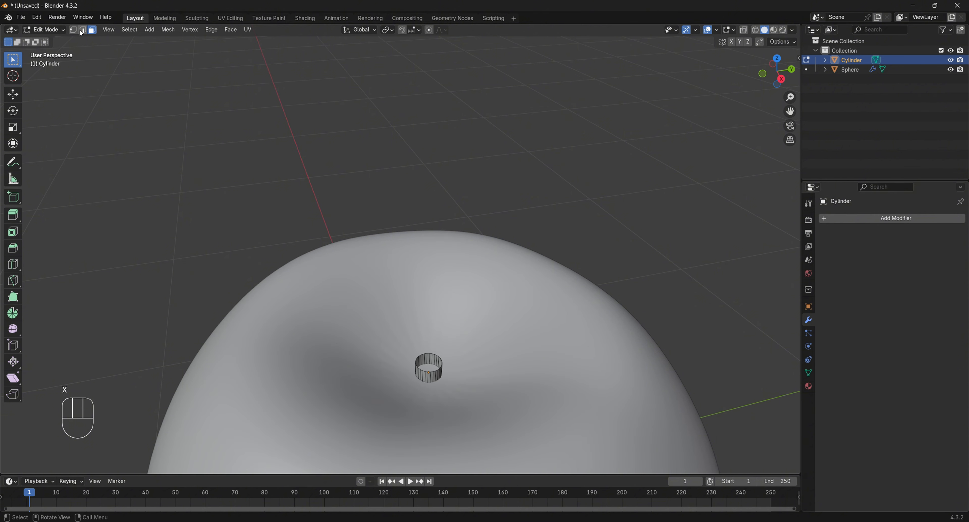
Step: Select the cylinder's open top edge loop and, in left view, extrude it about 0.2 m up along Z and 0.042 m along Y
{"action": "middle_click_drag", "start_coordinate": [396, 250], "coordinate": [506, 295]}
{"action": "scroll", "coordinate": [504, 270], "scroll_direction": "up", "scroll_amount": 4}
{"action": "middle_click_drag", "start_coordinate": [466, 332], "coordinate": [447, 266], "text": "shift"}
{"action": "scroll", "coordinate": [446, 267], "scroll_direction": "up", "scroll_amount": 3}
{"action": "middle_click_drag", "start_coordinate": [424, 372], "coordinate": [508, 370]}
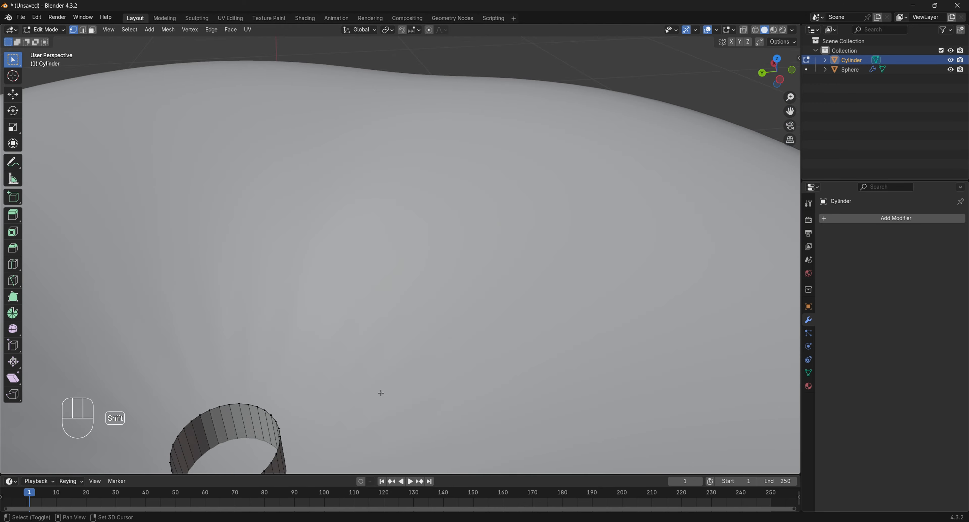
{"action": "middle_click_drag", "start_coordinate": [380, 326], "coordinate": [586, 218], "text": "shift"}
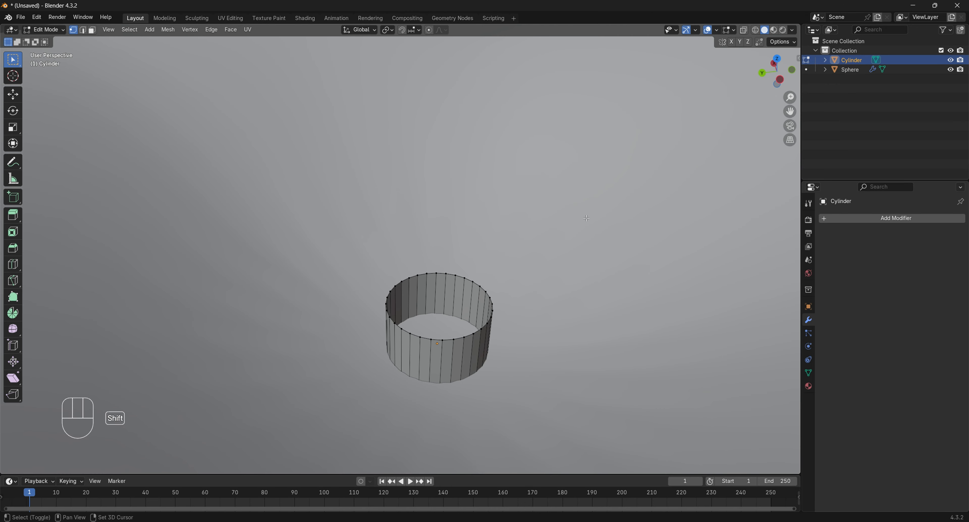
{"action": "left_click", "coordinate": [448, 339], "text": "alt"}
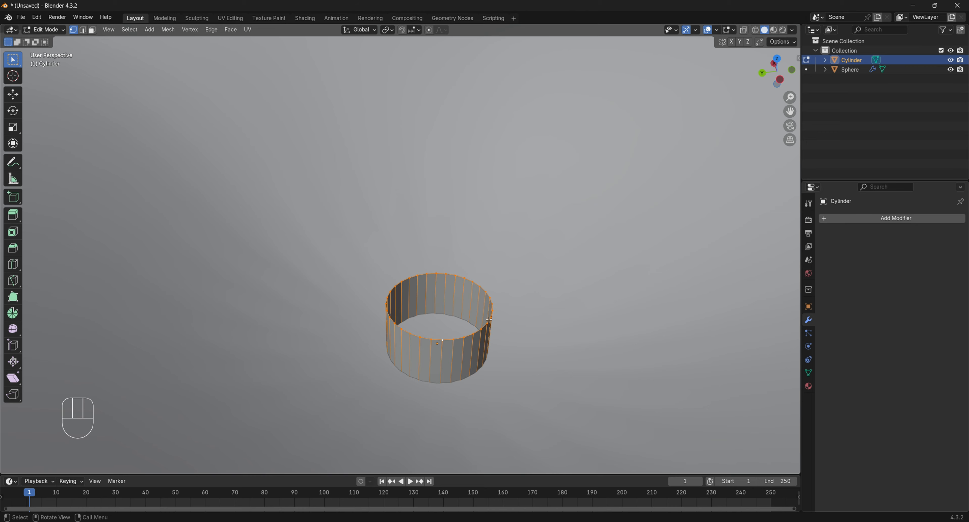
{"action": "left_click", "coordinate": [781, 79]}
{"action": "key", "text": "e"}
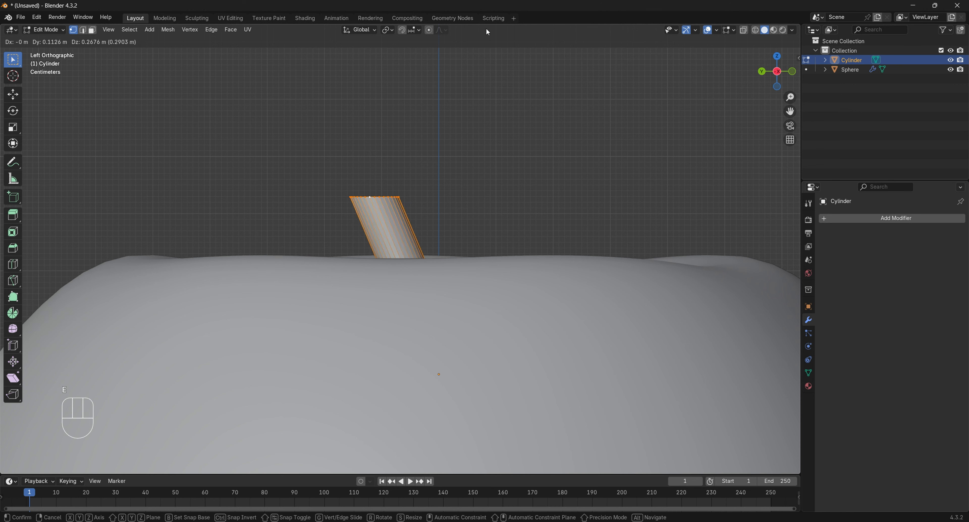
{"action": "left_click", "coordinate": [513, 72]}
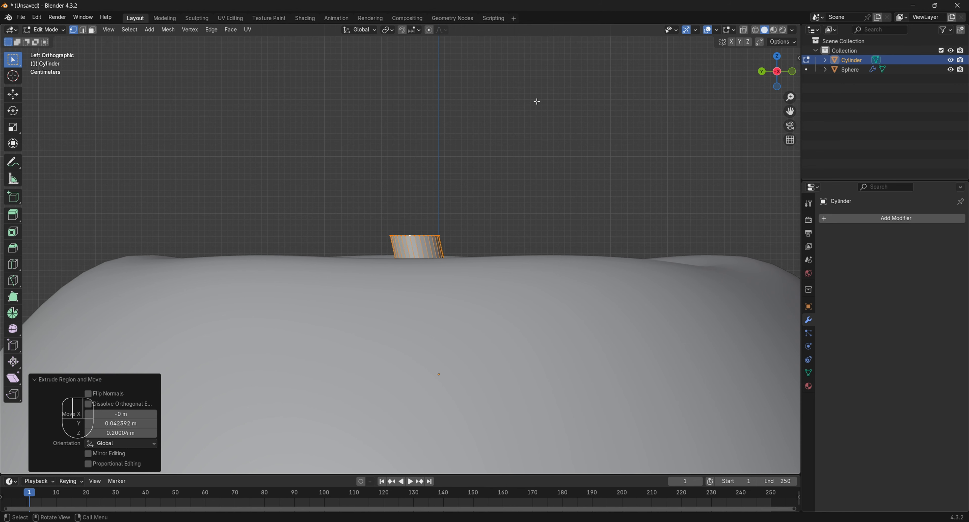
Step: Tilt the extruded stem ring to follow the lean, narrow it, and scale it back up by 1.151
{"action": "key", "text": "r"}
{"action": "left_click", "coordinate": [512, 62]}
{"action": "middle_click_drag", "start_coordinate": [513, 62], "coordinate": [475, 156]}
{"action": "key", "text": "s"}
{"action": "left_click", "coordinate": [478, 148]}
{"action": "key", "text": "Tab"}
{"action": "key", "text": "Tab"}
{"action": "key", "text": "s"}
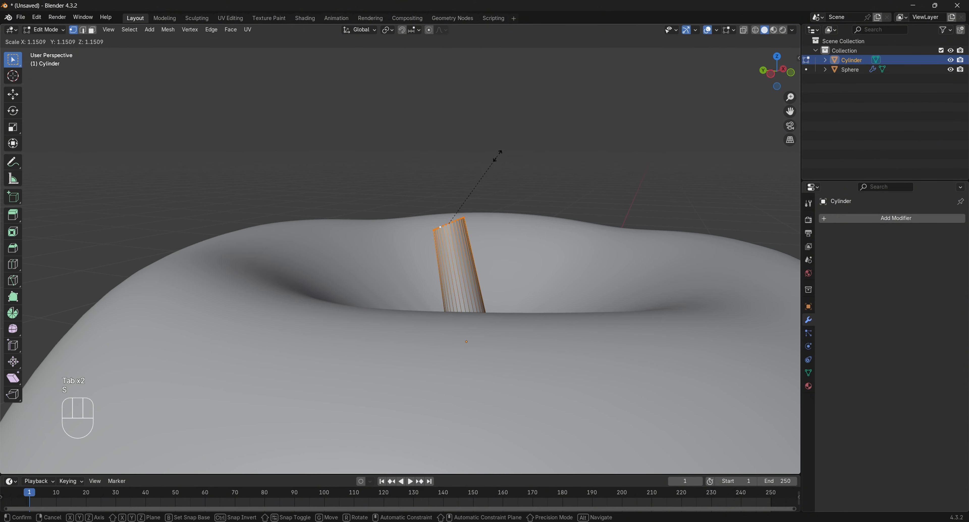
{"action": "left_click", "coordinate": [498, 155]}
Step: Extrude the stem's end ring about 0.113 m up and 0.071 m along Y, and scale the new end to about 0.59
{"action": "key", "text": "e"}
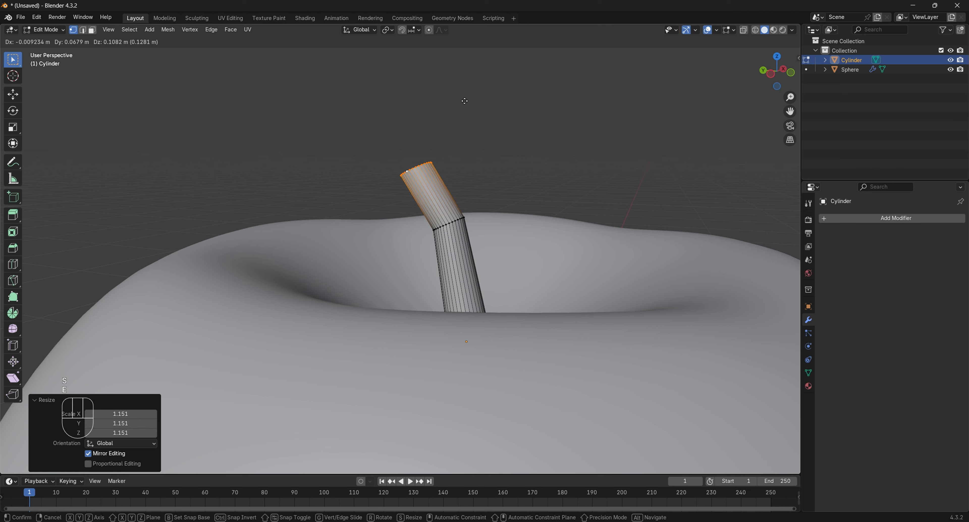
{"action": "left_click", "coordinate": [461, 114]}
{"action": "key", "text": "s"}
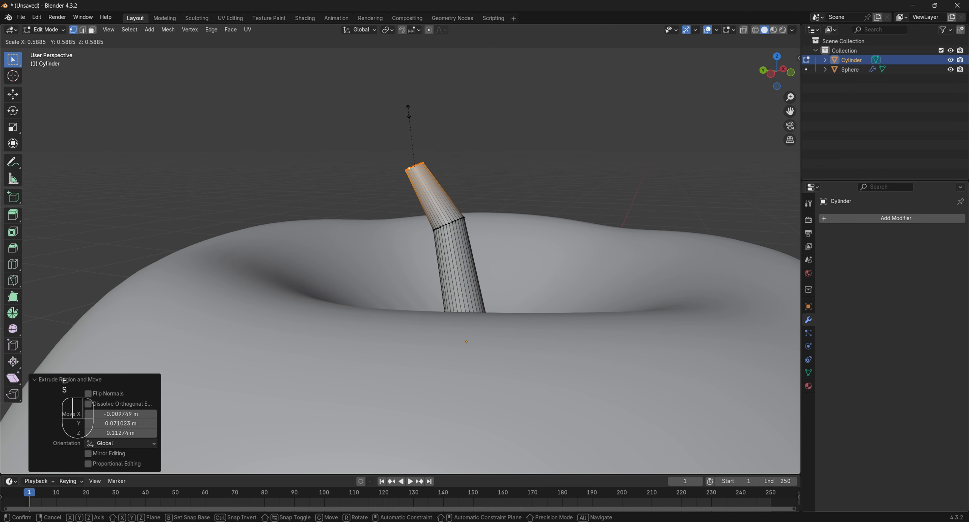
{"action": "left_click", "coordinate": [409, 112]}
Step: Fill the stem's open tip with a face and return to Object Mode
{"action": "middle_click_drag", "start_coordinate": [395, 113], "coordinate": [600, 188]}
{"action": "key", "text": "f"}
{"action": "key", "text": "Tab"}
{"action": "key", "text": "Tab"}
{"action": "key", "text": "Tab"}
{"action": "scroll", "coordinate": [518, 178], "scroll_direction": "down", "scroll_amount": 5}
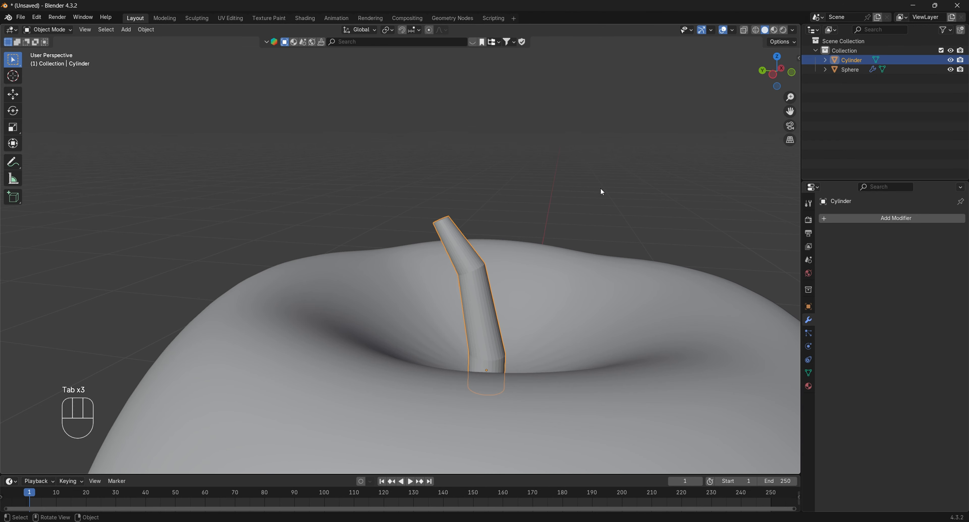
Step: Add a Subdivision Surface modifier to the stem and set its viewport levels to 3
{"action": "left_click", "coordinate": [884, 218]}
{"action": "mouse_move", "coordinate": [854, 219]}
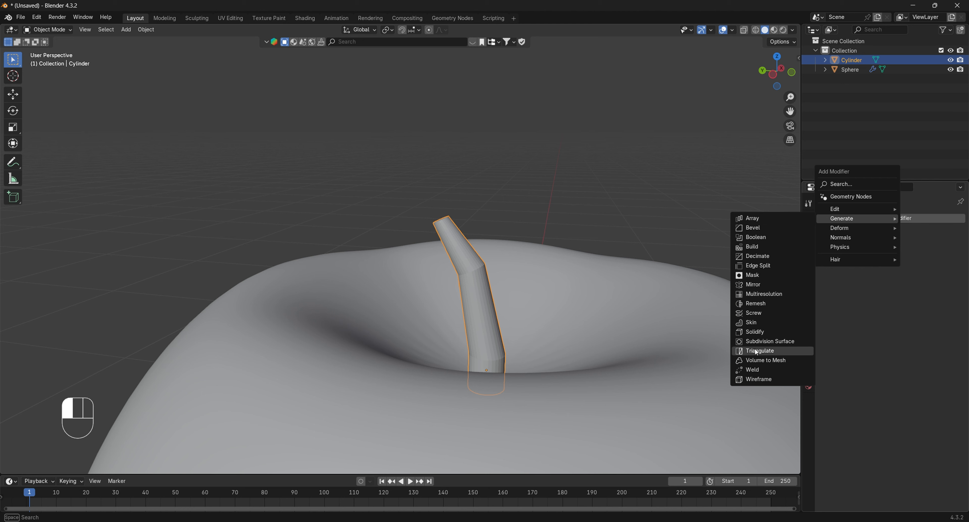
{"action": "left_click", "coordinate": [755, 341]}
{"action": "middle_click_drag", "start_coordinate": [677, 319], "coordinate": [636, 311]}
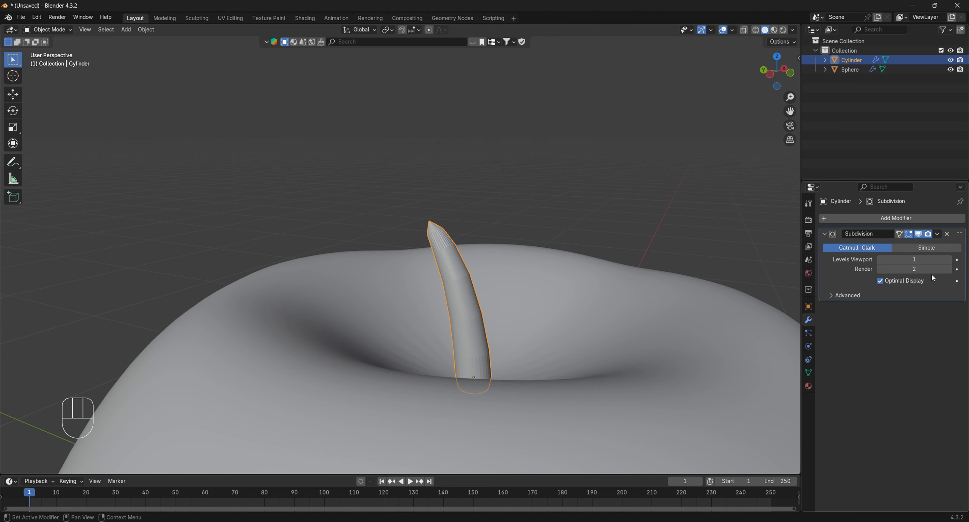
{"action": "left_click", "coordinate": [949, 260]}
{"action": "left_click", "coordinate": [949, 259]}
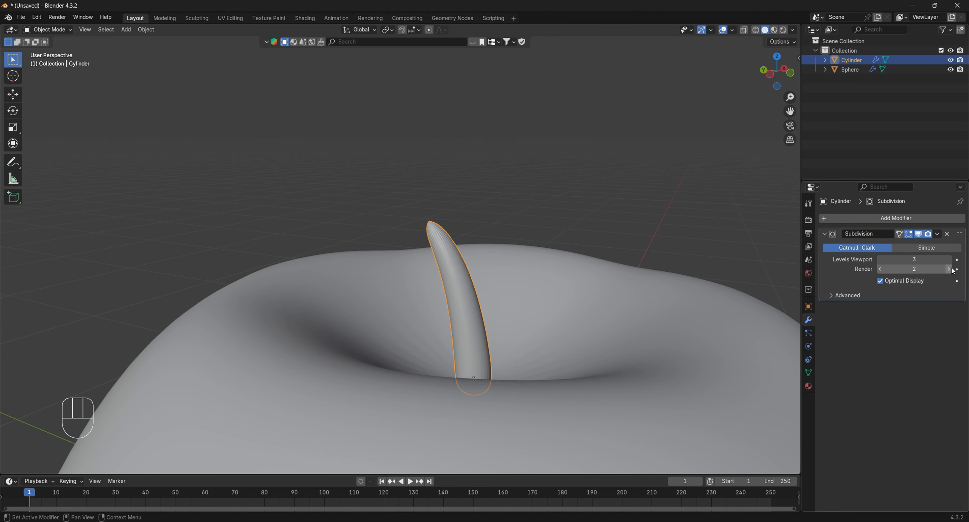
Step: Add a loop cut to the stem's upper segment, slide it close to the tip, and return to Object Mode
{"action": "key", "text": "Tab"}
{"action": "key", "text": "ctrl+r"}
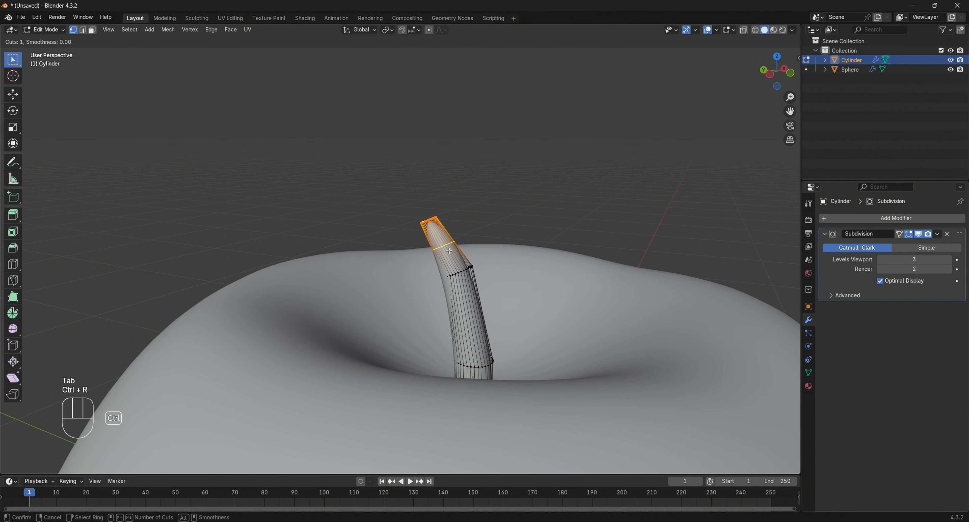
{"action": "left_click", "coordinate": [444, 246]}
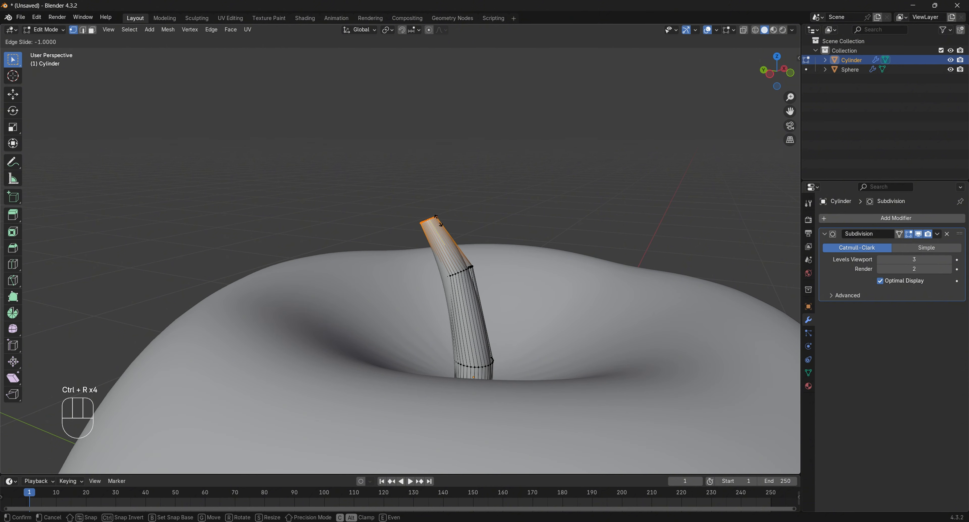
{"action": "left_click", "coordinate": [439, 219]}
{"action": "key", "text": "Tab"}
Step: Apply Shade Smooth to the stem
{"action": "mouse_move", "coordinate": [472, 227]}
{"action": "middle_mouse_down"}
{"action": "mouse_move", "coordinate": [421, 227]}
{"action": "mouse_move", "coordinate": [526, 232]}
{"action": "mouse_move", "coordinate": [465, 237]}
{"action": "middle_mouse_up"}
{"action": "right_click", "coordinate": [464, 237]}
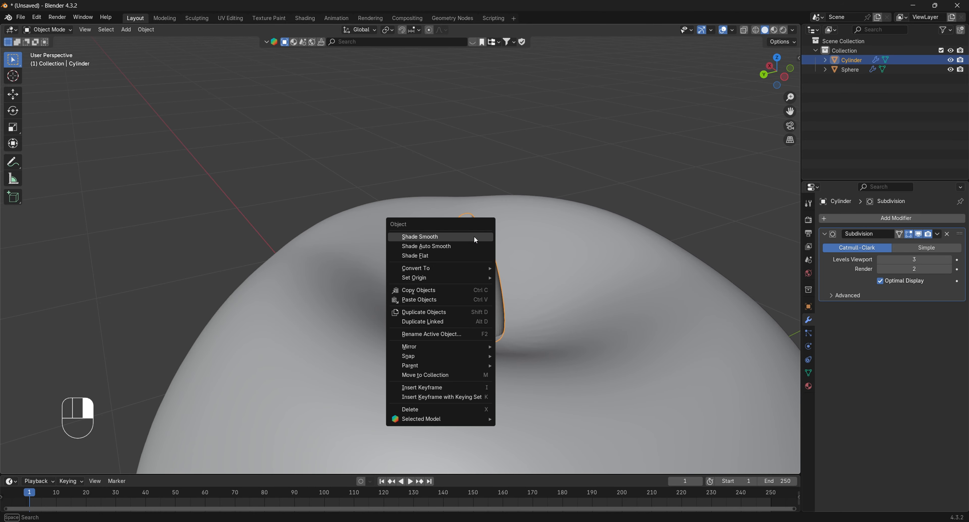
{"action": "left_click", "coordinate": [465, 234]}
{"action": "middle_click_drag", "start_coordinate": [527, 242], "coordinate": [500, 246]}
{"action": "scroll", "coordinate": [500, 246], "scroll_direction": "up", "scroll_amount": 4}
{"action": "middle_click_drag", "start_coordinate": [501, 247], "coordinate": [492, 252]}
{"action": "key", "text": "Tab"}
{"action": "scroll", "coordinate": [575, 248], "scroll_direction": "up", "scroll_amount": 1}
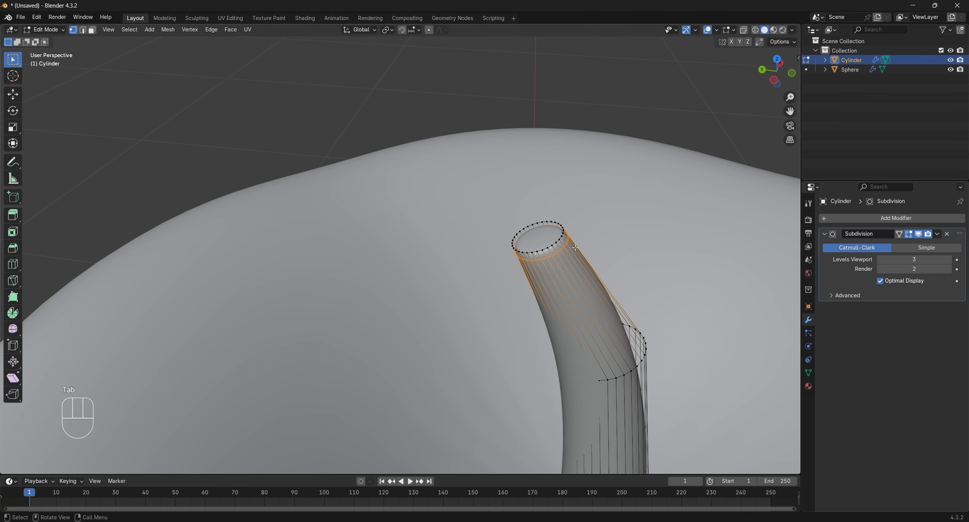
{"action": "key", "text": "g"}
{"action": "key", "text": "g"}
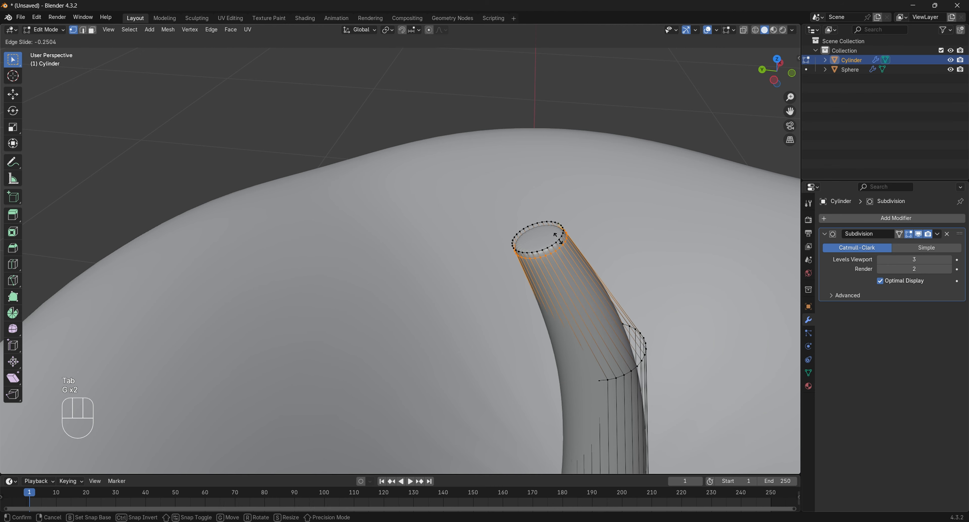
{"action": "key", "text": "Escape"}
{"action": "key", "text": "Tab"}
Step: Add a loop cut near the stem's base, slide it into place, and deselect the stem in Object Mode
{"action": "middle_click_drag", "start_coordinate": [587, 237], "coordinate": [485, 222]}
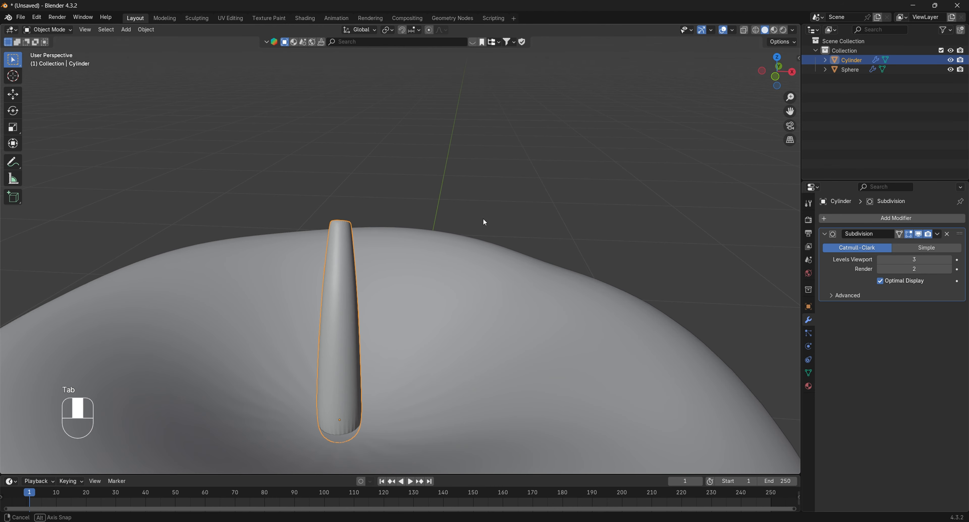
{"action": "key", "text": "Tab"}
{"action": "key", "text": "ctrl+r"}
{"action": "left_click", "coordinate": [355, 421]}
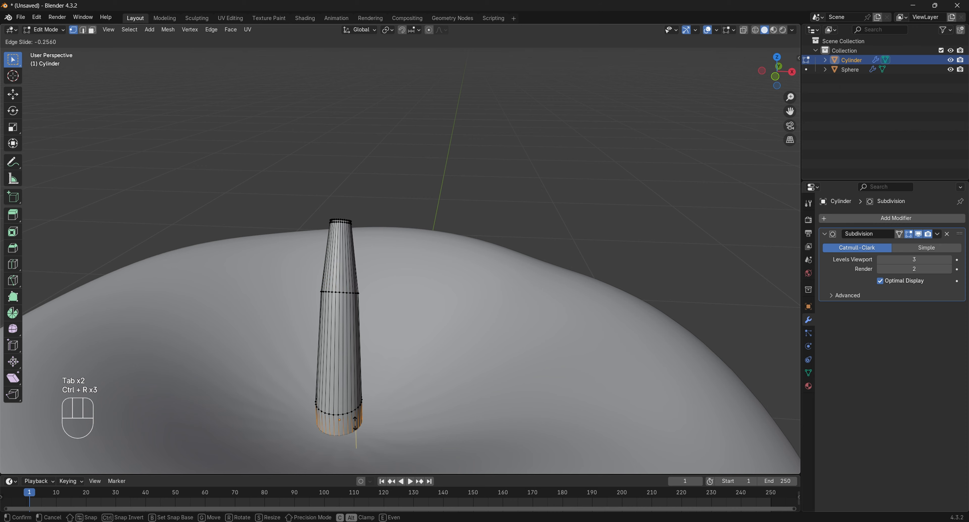
{"action": "left_click", "coordinate": [355, 425]}
{"action": "key", "text": "Tab"}
{"action": "middle_click_drag", "start_coordinate": [355, 424], "coordinate": [461, 379]}
{"action": "scroll", "coordinate": [461, 379], "scroll_direction": "down", "scroll_amount": 3}
{"action": "left_click", "coordinate": [500, 113]}
Step: Add a centred loop cut to the long segment between the stem's bend and its base
{"action": "scroll", "coordinate": [538, 184], "scroll_direction": "down", "scroll_amount": 4}
{"action": "middle_click_drag", "start_coordinate": [501, 114], "coordinate": [443, 234]}
{"action": "scroll", "coordinate": [480, 238], "scroll_direction": "up", "scroll_amount": 3}
{"action": "key", "text": "Tab"}
{"action": "scroll", "coordinate": [485, 246], "scroll_direction": "up", "scroll_amount": 2}
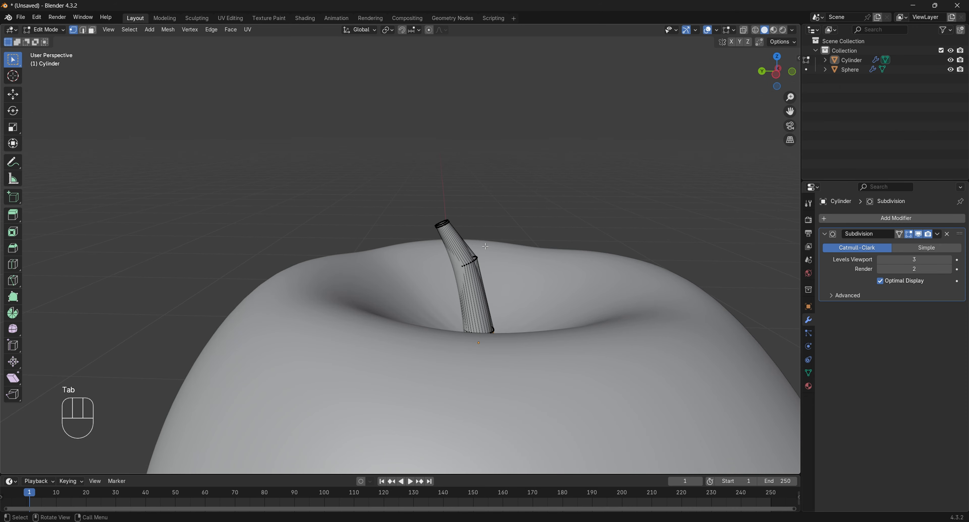
{"action": "left_click", "coordinate": [469, 262], "text": "alt"}
{"action": "middle_click_drag", "start_coordinate": [469, 264], "coordinate": [459, 263]}
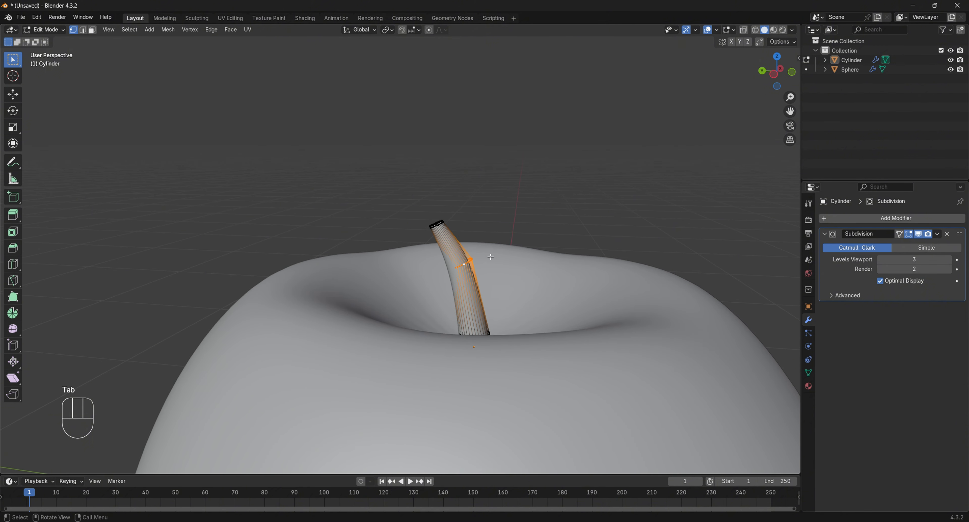
{"action": "key", "text": "ctrl+r"}
{"action": "left_click", "coordinate": [461, 302]}
{"action": "right_click", "coordinate": [462, 301]}
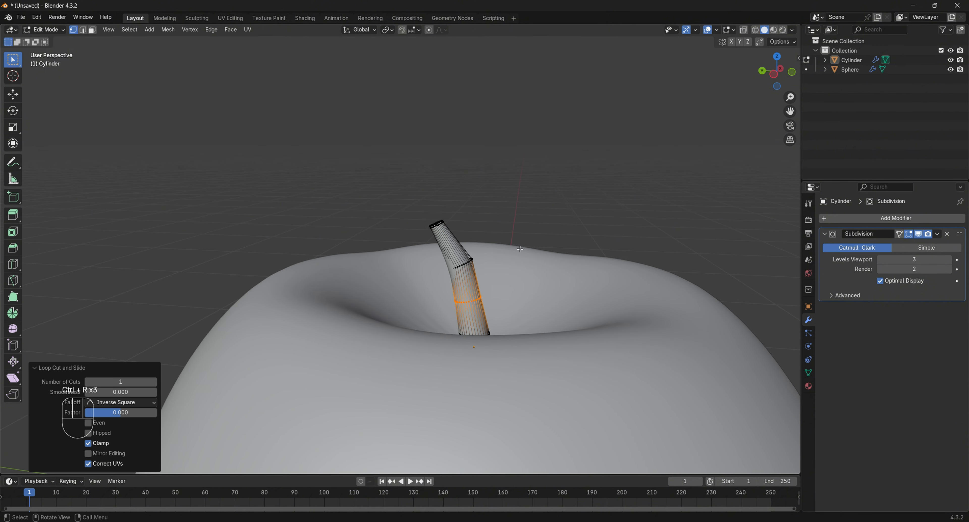
Step: In left view, shift the new middle loop to refine the stem's curve, rescale it, and return to Object Mode
{"action": "left_click", "coordinate": [776, 73]}
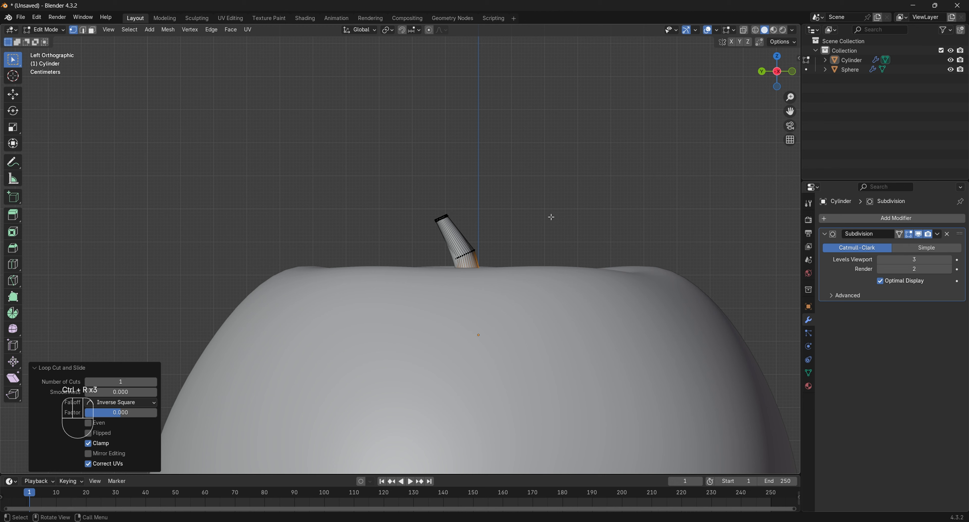
{"action": "key", "text": "g"}
{"action": "left_click", "coordinate": [555, 215]}
{"action": "key", "text": "Tab"}
{"action": "middle_click_drag", "start_coordinate": [556, 215], "coordinate": [197, 230]}
{"action": "key", "text": "Tab"}
{"action": "key", "text": "s"}
{"action": "left_click", "coordinate": [390, 221]}
{"action": "key", "text": "Tab"}
Step: Save the project as apple.blend in the blender folder
{"action": "scroll", "coordinate": [373, 236], "scroll_direction": "up", "scroll_amount": 3}
{"action": "middle_click_drag", "start_coordinate": [373, 235], "coordinate": [458, 238]}
{"action": "key", "text": "ctrl+s"}
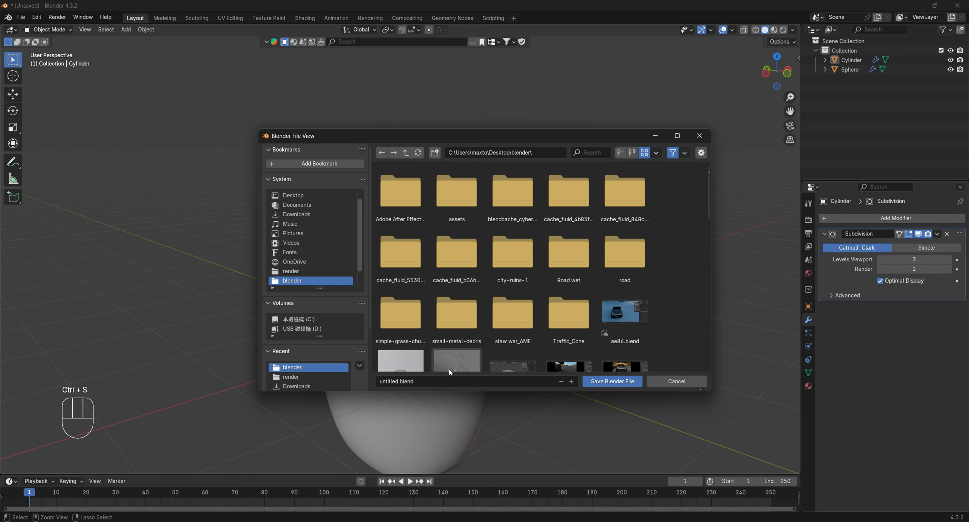
{"action": "left_click", "coordinate": [423, 381]}
{"action": "left_click", "coordinate": [609, 381]}
Step: Switch to the Shading workspace and create a new material on the apple body
{"action": "middle_click_drag", "start_coordinate": [608, 381], "coordinate": [488, 211]}
{"action": "middle_click_drag", "start_coordinate": [458, 167], "coordinate": [445, 149]}
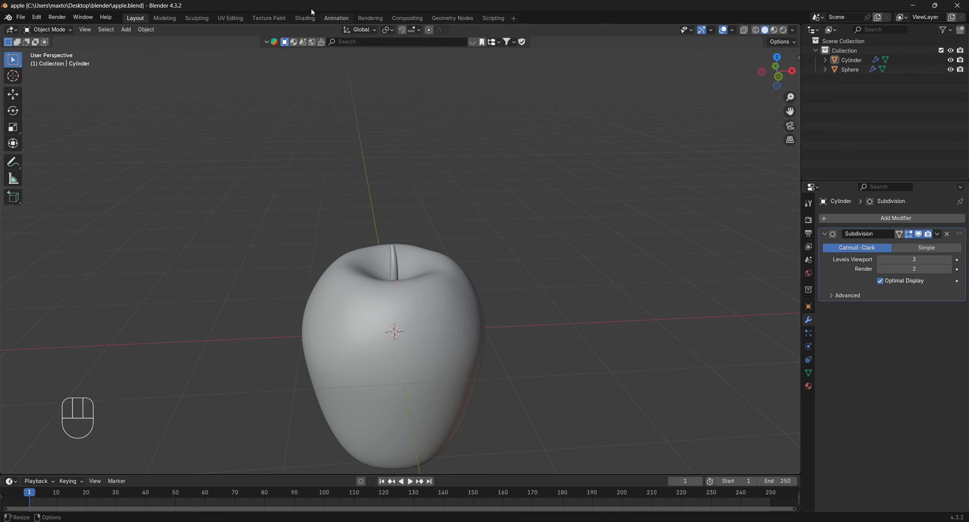
{"action": "left_click", "coordinate": [307, 17]}
{"action": "mouse_move", "coordinate": [543, 198]}
{"action": "middle_mouse_down"}
{"action": "mouse_move", "coordinate": [566, 214]}
{"action": "mouse_move", "coordinate": [535, 200]}
{"action": "mouse_move", "coordinate": [620, 248]}
{"action": "mouse_move", "coordinate": [624, 210]}
{"action": "mouse_move", "coordinate": [288, 201]}
{"action": "mouse_move", "coordinate": [575, 178]}
{"action": "middle_mouse_up"}
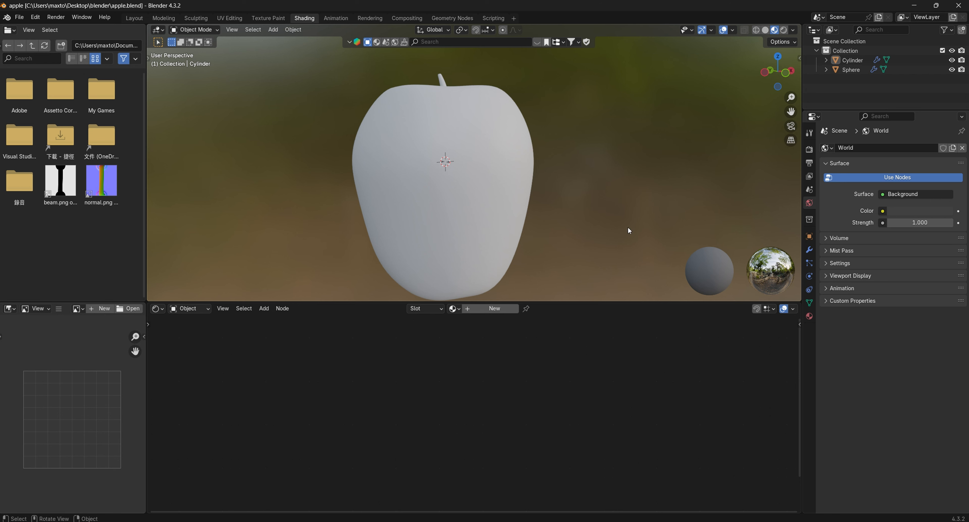
{"action": "left_click", "coordinate": [516, 148]}
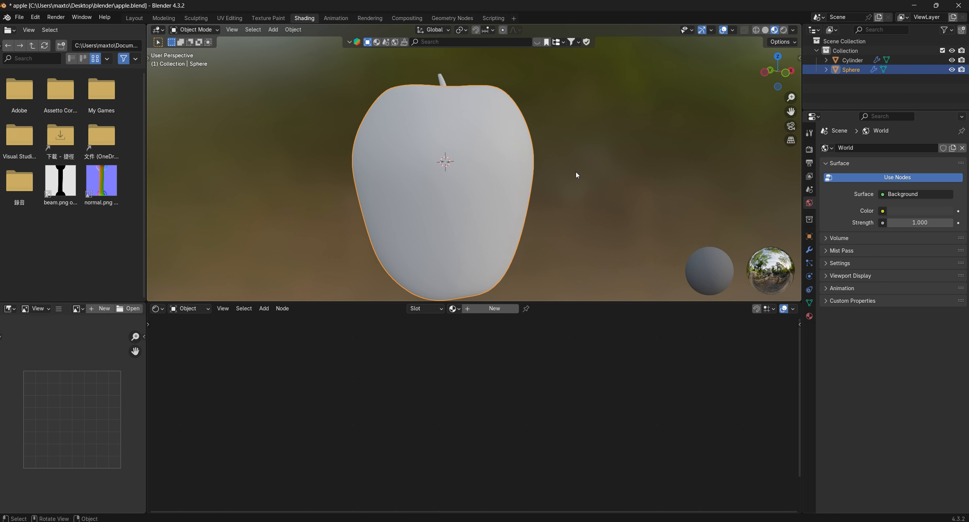
{"action": "left_click", "coordinate": [495, 309]}
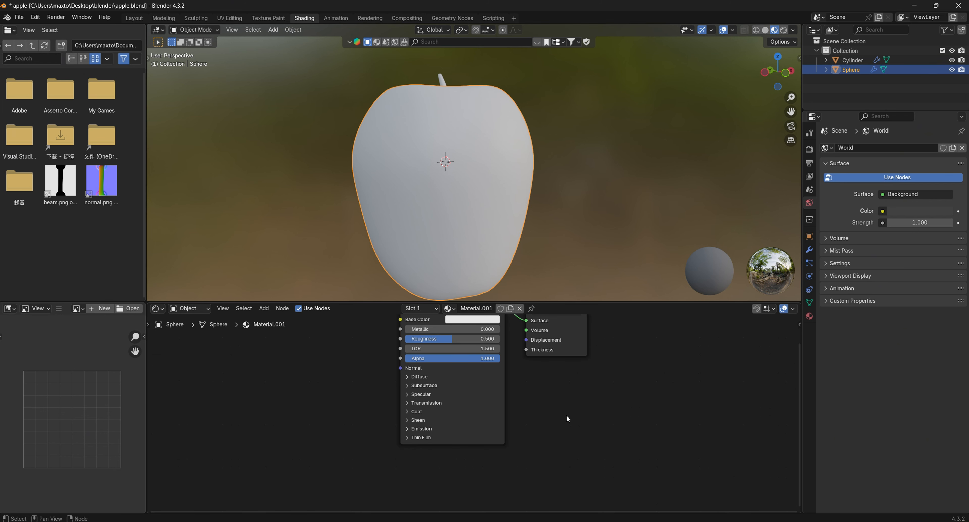
Step: Set the apple material's base color to pinkish red, hex E73B60
{"action": "key", "text": "Home"}
{"action": "left_click", "coordinate": [466, 378]}
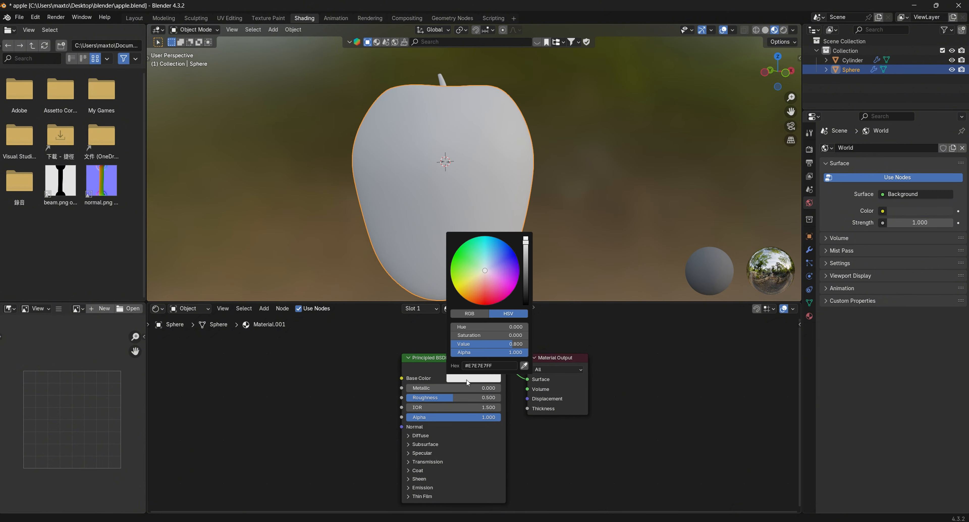
{"action": "left_click_drag", "start_coordinate": [486, 273], "coordinate": [489, 295]}
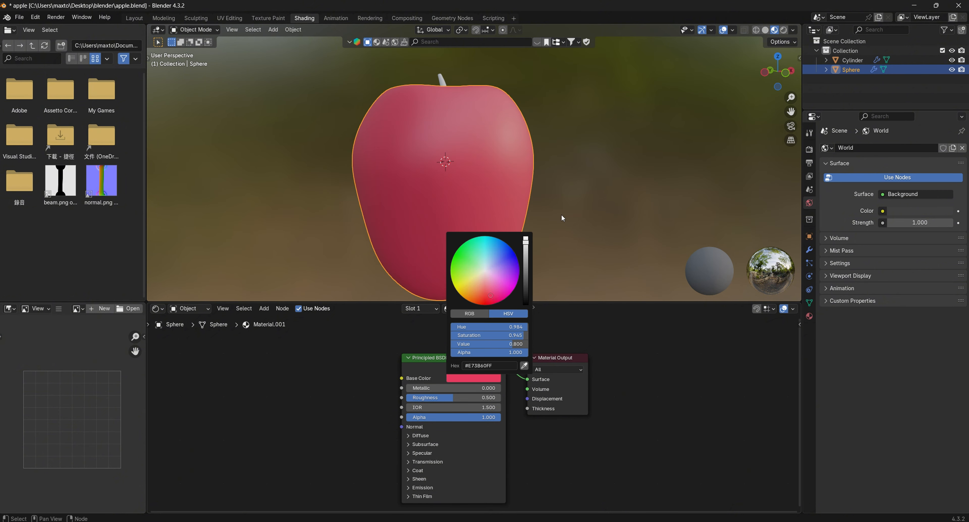
{"action": "middle_click_drag", "start_coordinate": [558, 201], "coordinate": [666, 244]}
{"action": "scroll", "coordinate": [638, 213], "scroll_direction": "down", "scroll_amount": 4}
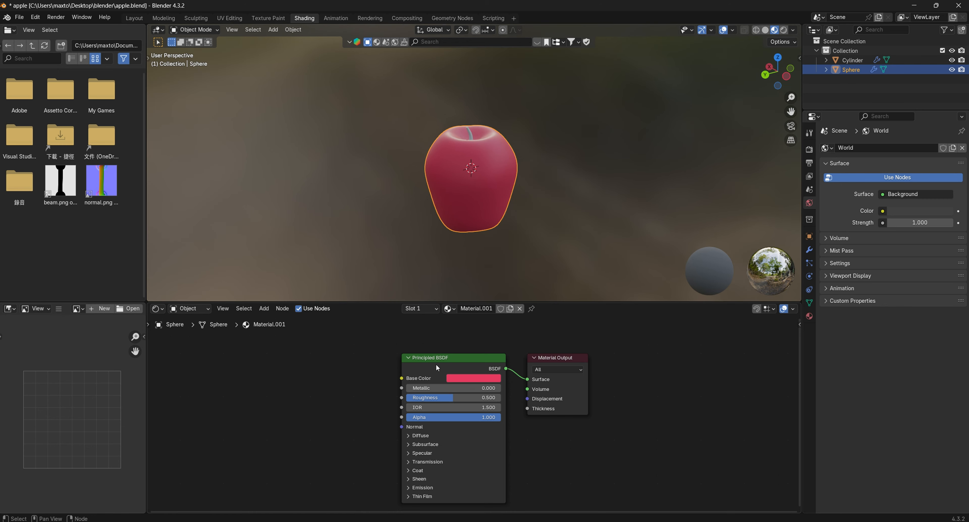
Step: Add a Noise Texture node before the Principled BSDF and link its Color output to Base Color
{"action": "key", "text": "shift+a"}
{"action": "left_click", "coordinate": [341, 363]}
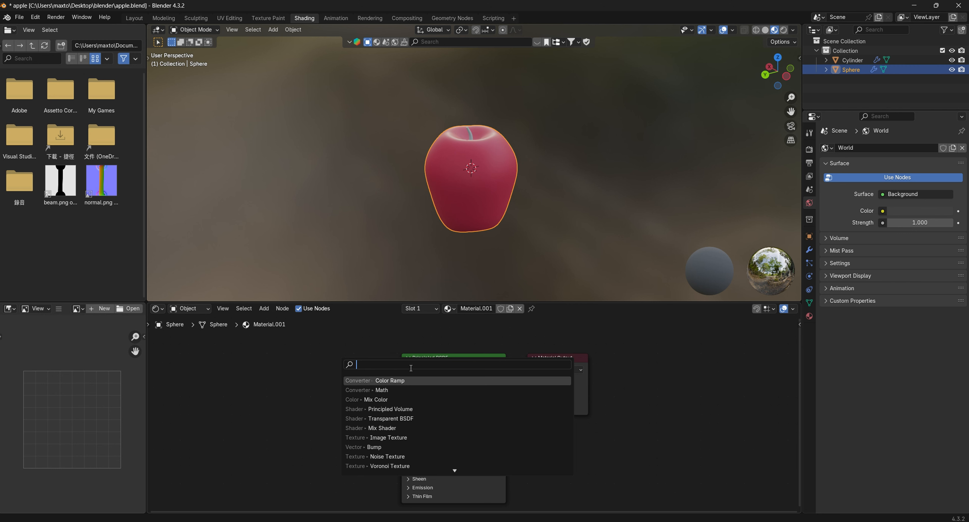
{"action": "type", "text": "noi"}
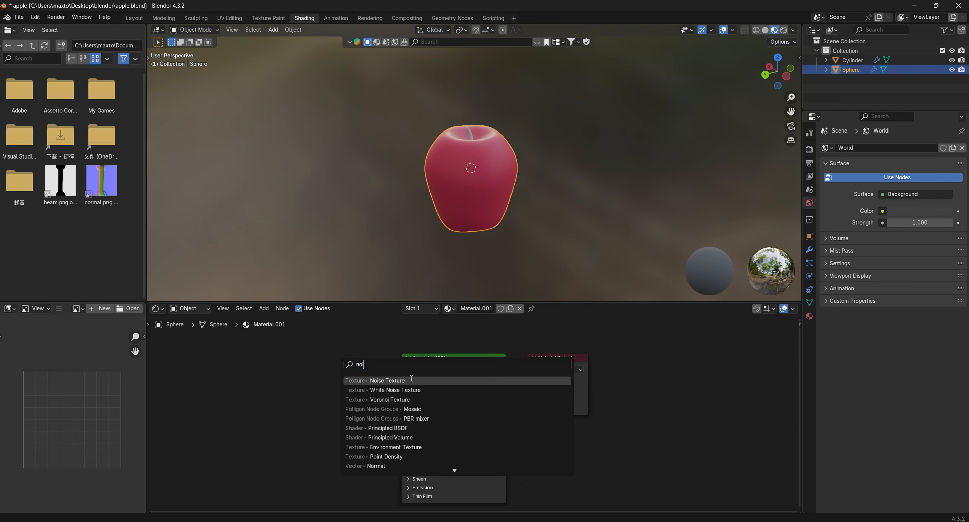
{"action": "left_click", "coordinate": [407, 380]}
{"action": "left_click", "coordinate": [259, 366]}
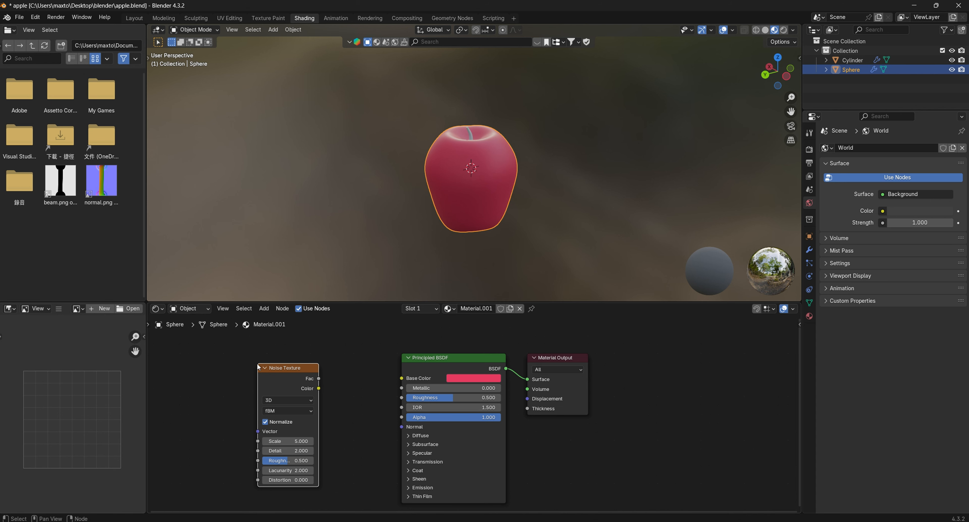
{"action": "left_click_drag", "start_coordinate": [319, 389], "coordinate": [326, 392]}
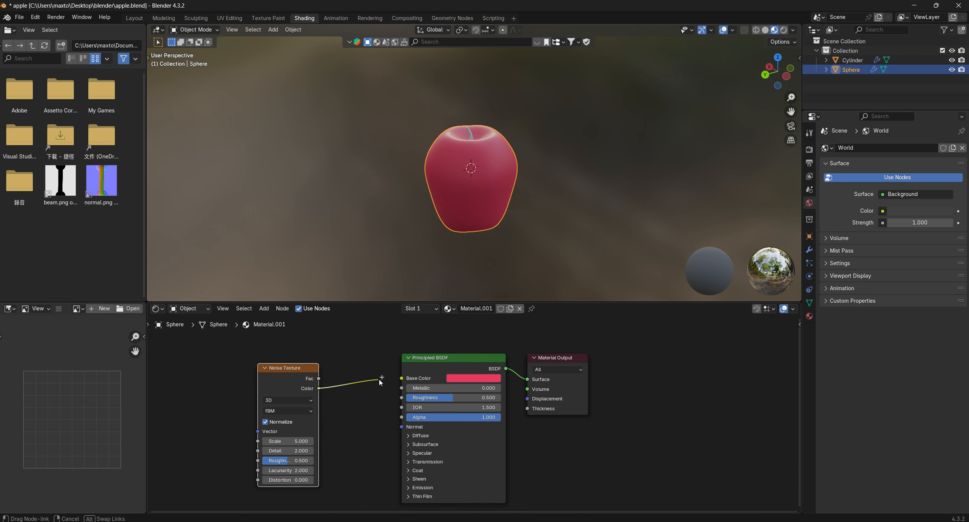
{"action": "left_click_drag", "start_coordinate": [401, 381], "coordinate": [401, 379]}
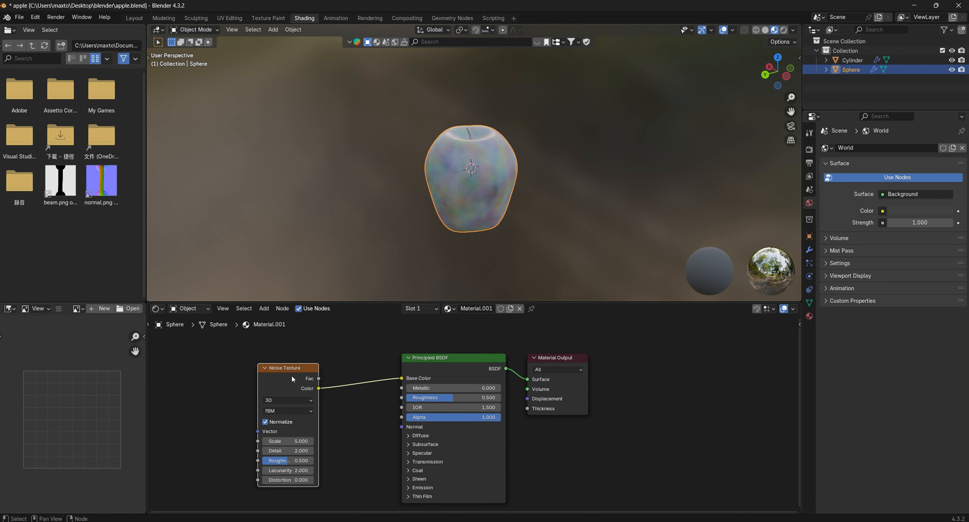
Step: Move the Noise Texture node farther from the shader and feed Base Color from its Fac output instead
{"action": "left_click_drag", "start_coordinate": [295, 385], "coordinate": [269, 383]}
{"action": "left_click_drag", "start_coordinate": [391, 380], "coordinate": [397, 381]}
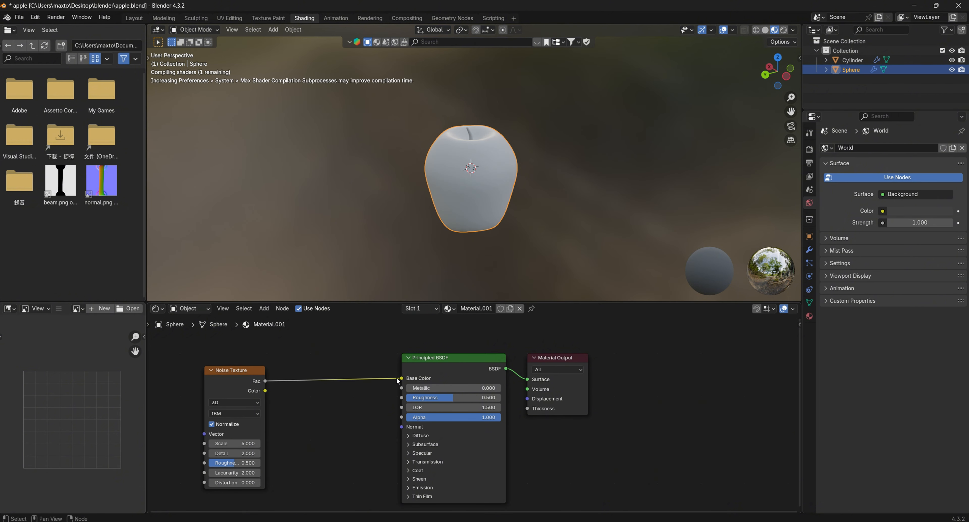
{"action": "middle_click_drag", "start_coordinate": [521, 211], "coordinate": [571, 183]}
{"action": "scroll", "coordinate": [490, 154], "scroll_direction": "up", "scroll_amount": 3}
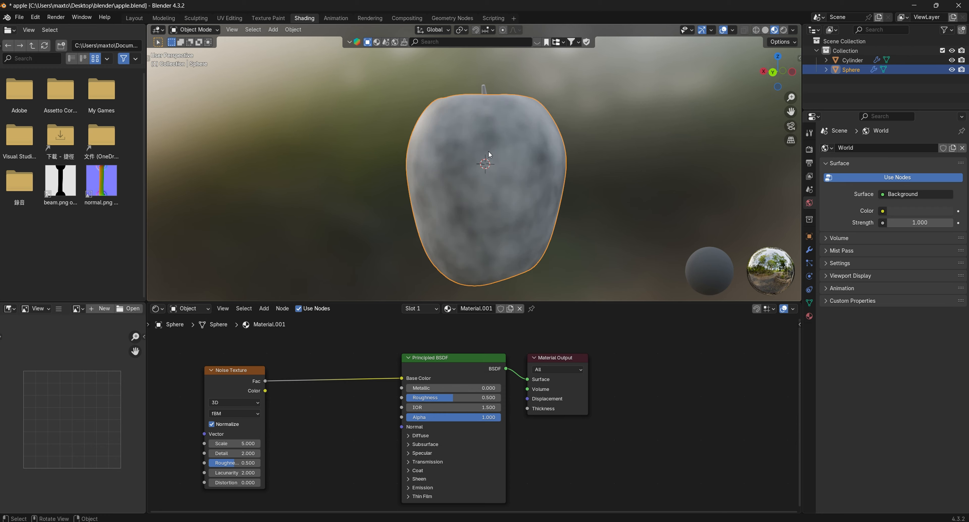
{"action": "middle_click_drag", "start_coordinate": [489, 154], "coordinate": [464, 166]}
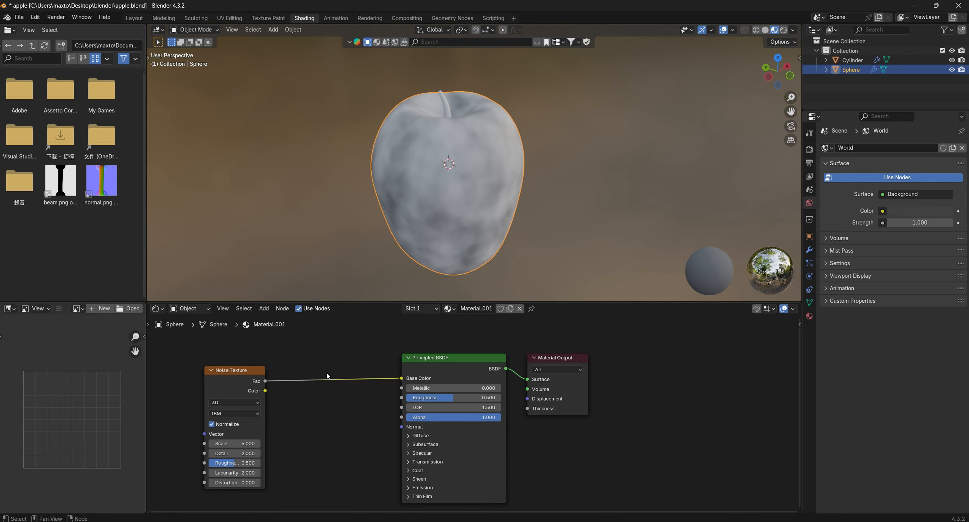
{"action": "middle_click_drag", "start_coordinate": [399, 237], "coordinate": [432, 196]}
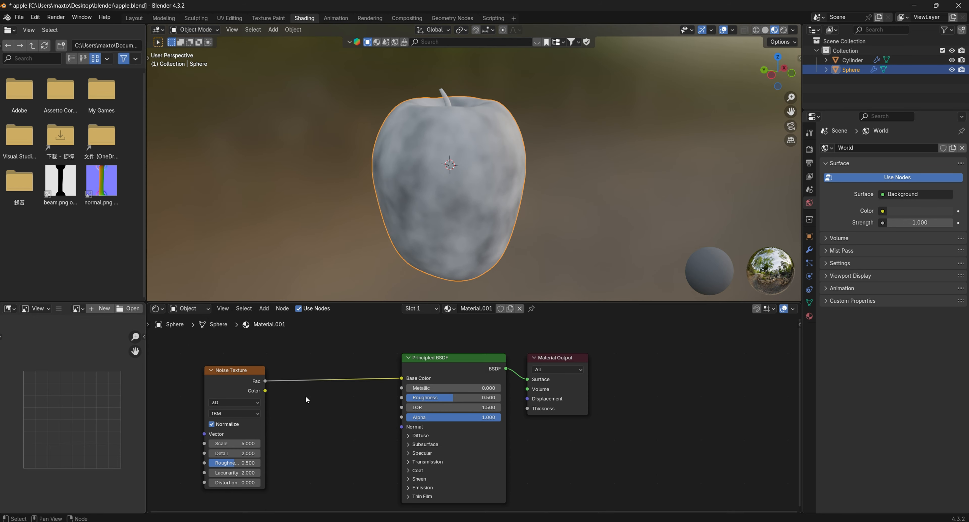
Step: Insert a Color Ramp node into the link between the Noise Texture and the Principled BSDF
{"action": "key", "text": "shift+a"}
{"action": "left_click", "coordinate": [292, 397]}
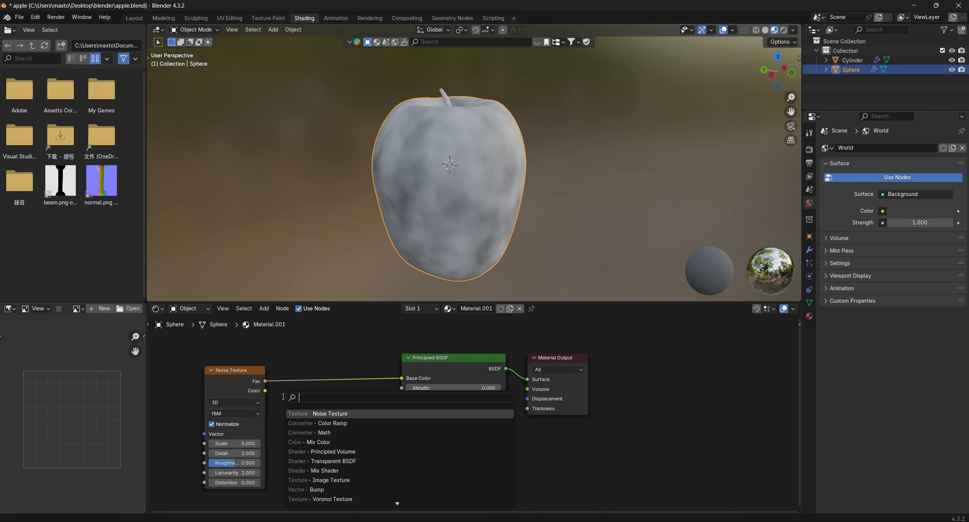
{"action": "left_click", "coordinate": [335, 423]}
{"action": "left_click", "coordinate": [286, 342]}
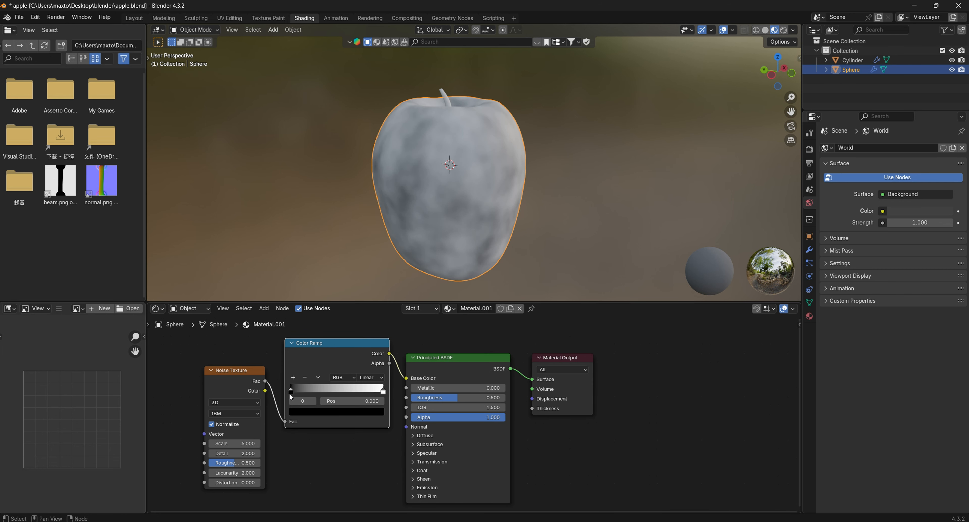
Step: Change the Color Ramp's first stop to full-brightness red, hex FF3E3B
{"action": "left_click", "coordinate": [305, 412]}
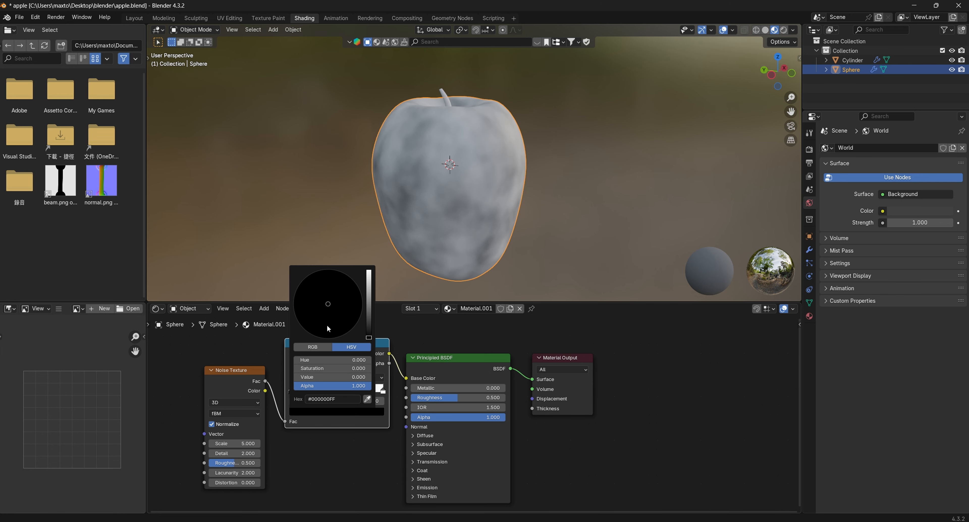
{"action": "left_click_drag", "start_coordinate": [367, 336], "coordinate": [369, 270]}
{"action": "left_click_drag", "start_coordinate": [325, 311], "coordinate": [328, 330]}
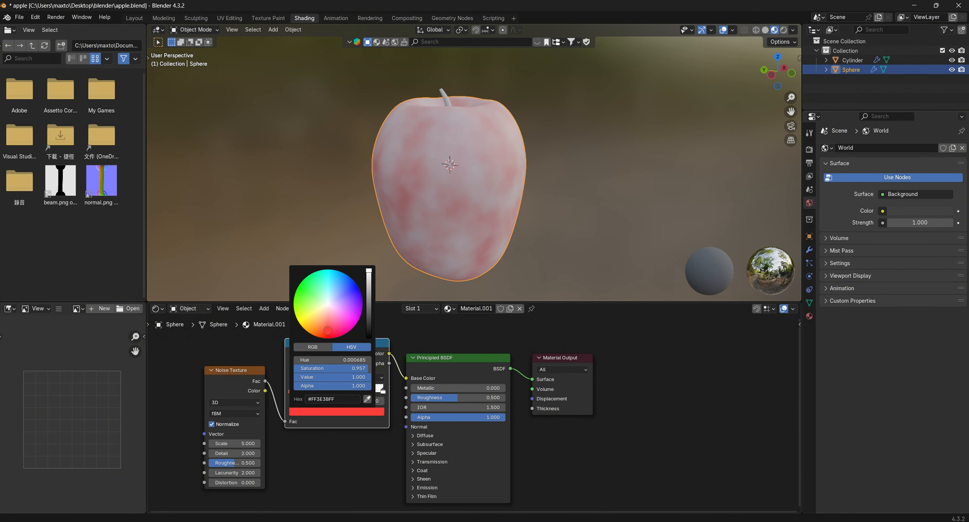
Step: Change the Color Ramp's end stop to orange, hex FF9917
{"action": "left_click", "coordinate": [384, 388]}
{"action": "left_click", "coordinate": [328, 411]}
{"action": "left_click_drag", "start_coordinate": [329, 306], "coordinate": [322, 323]}
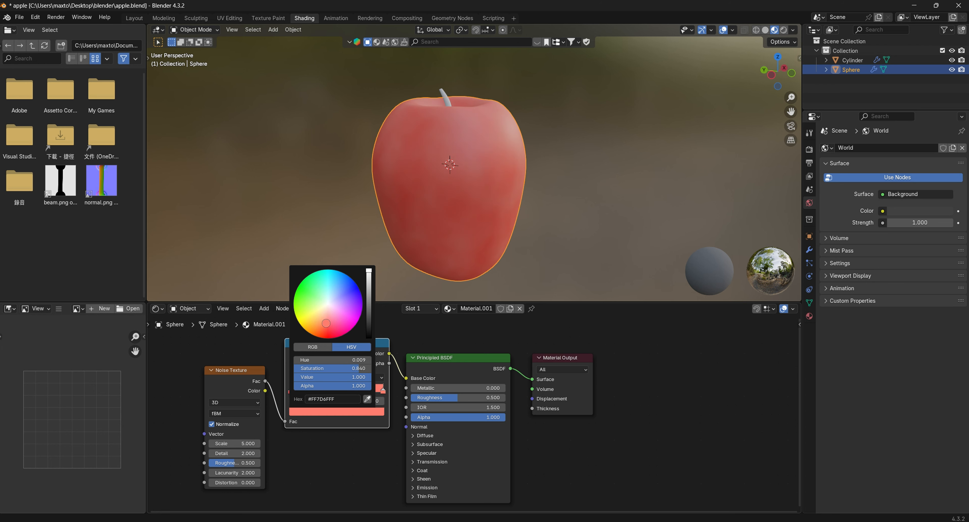
{"action": "left_click", "coordinate": [371, 414]}
{"action": "left_click_drag", "start_coordinate": [326, 322], "coordinate": [315, 331]}
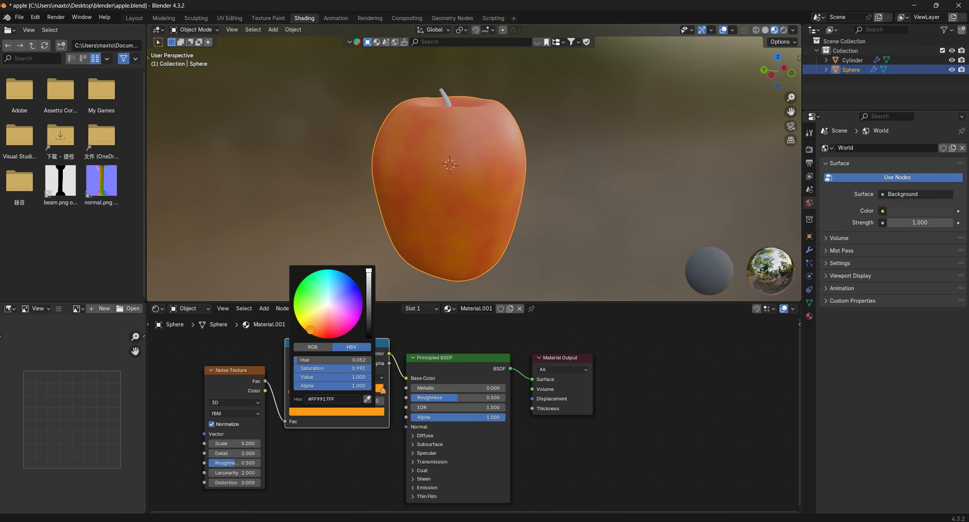
Step: Set the Noise Texture scale to 8.2 and deselect the apple to inspect its mottled surface
{"action": "middle_click_drag", "start_coordinate": [542, 241], "coordinate": [411, 250]}
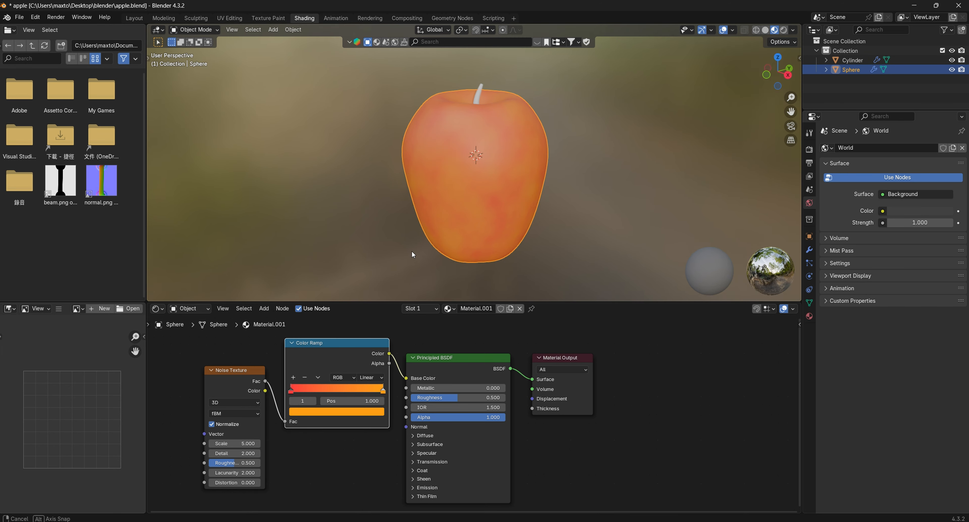
{"action": "middle_click_drag", "start_coordinate": [232, 446], "coordinate": [280, 441]}
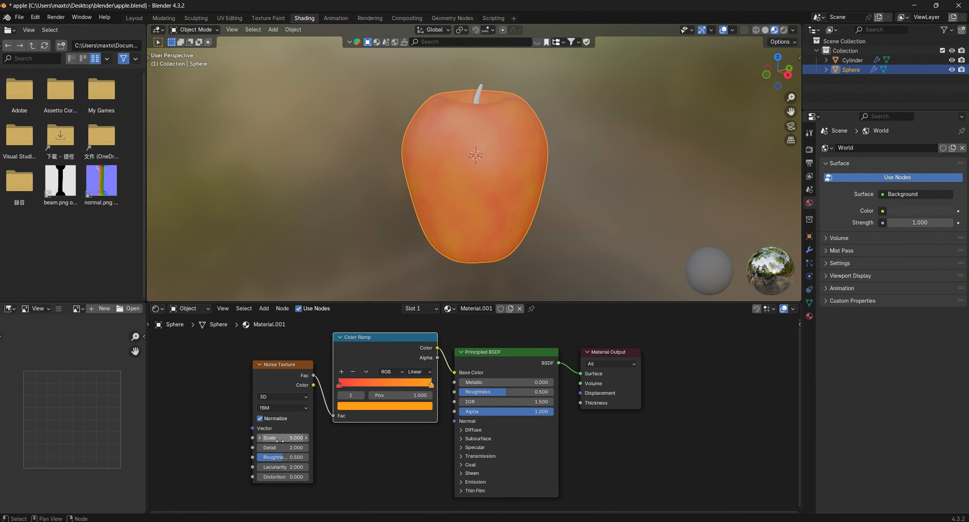
{"action": "left_click_drag", "start_coordinate": [279, 440], "coordinate": [327, 441]}
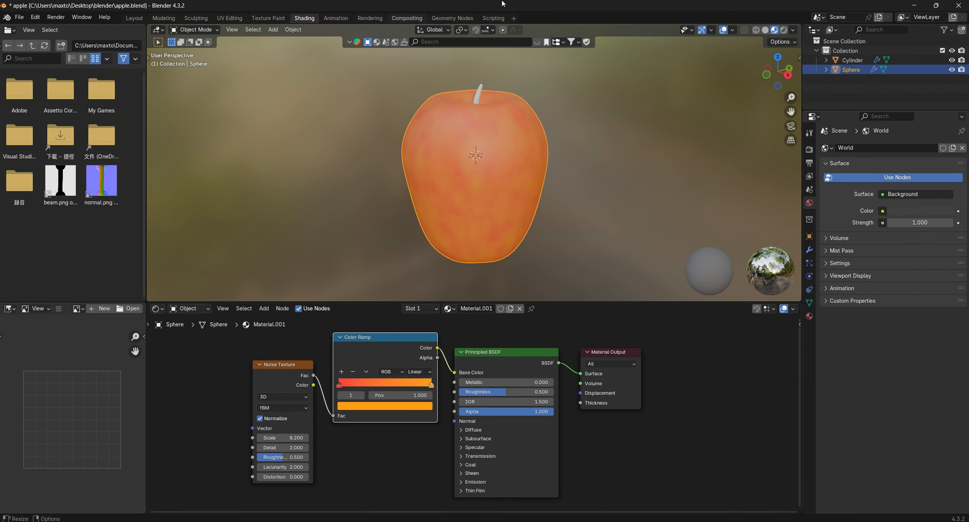
{"action": "middle_click_drag", "start_coordinate": [512, 112], "coordinate": [535, 118]}
{"action": "left_click", "coordinate": [371, 115]}
{"action": "scroll", "coordinate": [534, 119], "scroll_direction": "up", "scroll_amount": 3}
{"action": "middle_click_drag", "start_coordinate": [477, 168], "coordinate": [527, 179]}
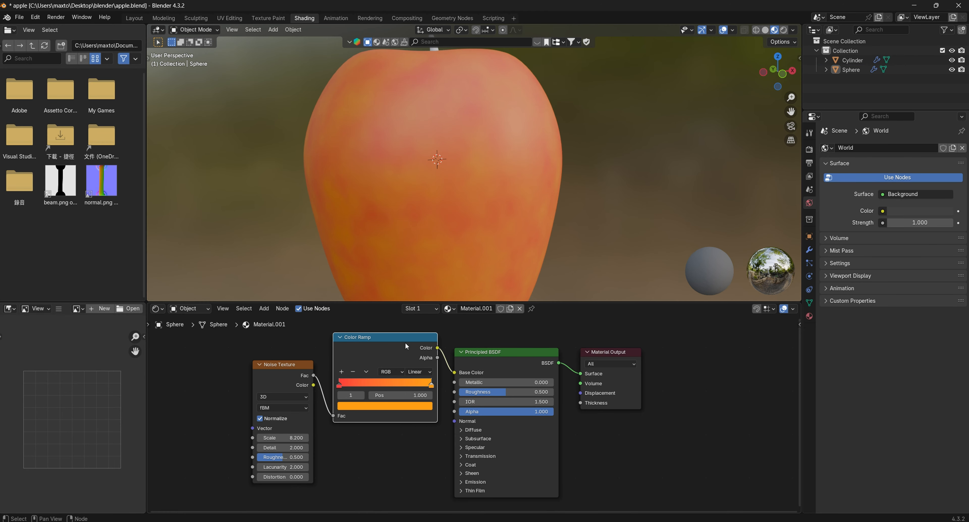
Step: Try a yellow middle stop on the Color Ramp, positioned at 0.940 near the orange end
{"action": "left_click", "coordinate": [342, 372]}
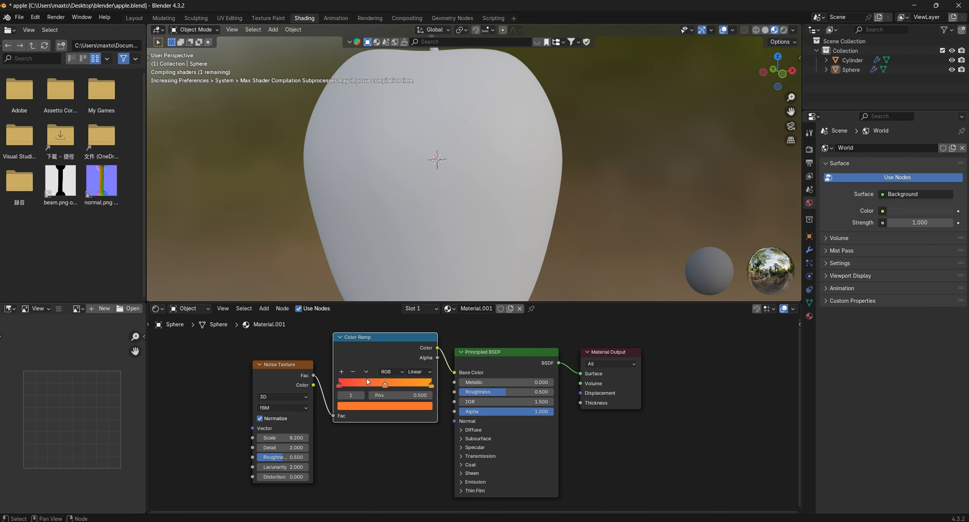
{"action": "left_click", "coordinate": [401, 407]}
{"action": "left_click_drag", "start_coordinate": [367, 326], "coordinate": [358, 307]}
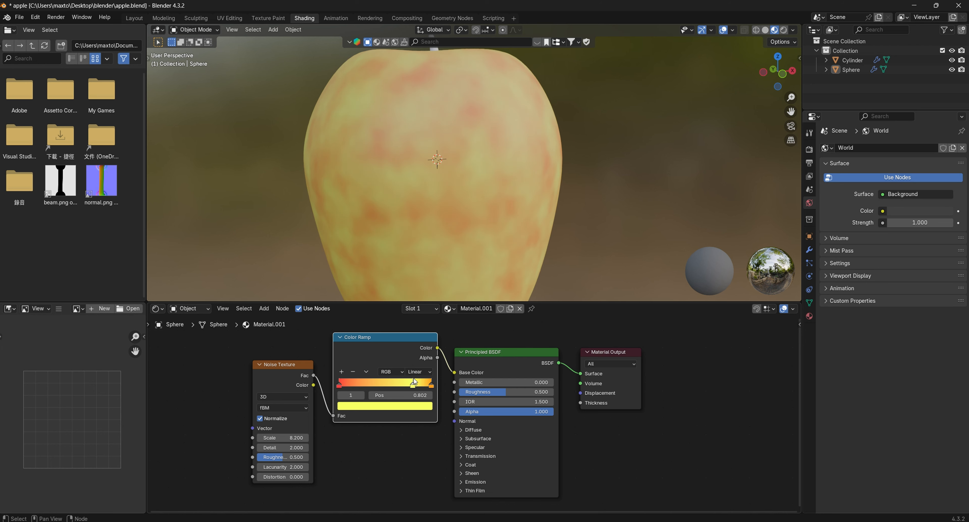
{"action": "mouse_move", "coordinate": [432, 388]}
{"action": "left_mouse_down"}
{"action": "mouse_move", "coordinate": [390, 382]}
{"action": "mouse_move", "coordinate": [427, 372]}
{"action": "left_mouse_up"}
{"action": "scroll", "coordinate": [430, 138], "scroll_direction": "down", "scroll_amount": 8}
{"action": "middle_click_drag", "start_coordinate": [489, 119], "coordinate": [425, 149]}
{"action": "scroll", "coordinate": [418, 180], "scroll_direction": "up", "scroll_amount": 5}
{"action": "scroll", "coordinate": [417, 186], "scroll_direction": "up", "scroll_amount": 1}
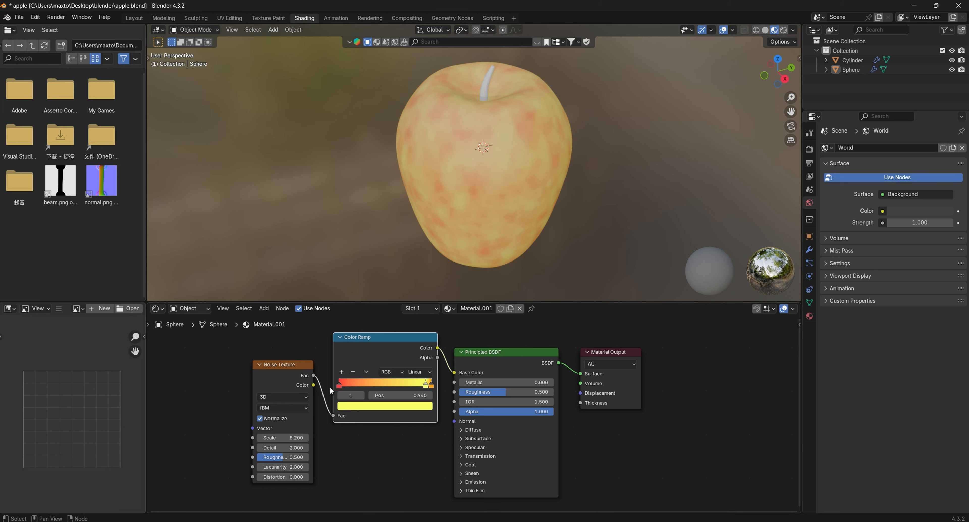
Step: Remove the yellow stop from the Color Ramp, leaving only the red and orange stops
{"action": "left_click_drag", "start_coordinate": [339, 387], "coordinate": [276, 379]}
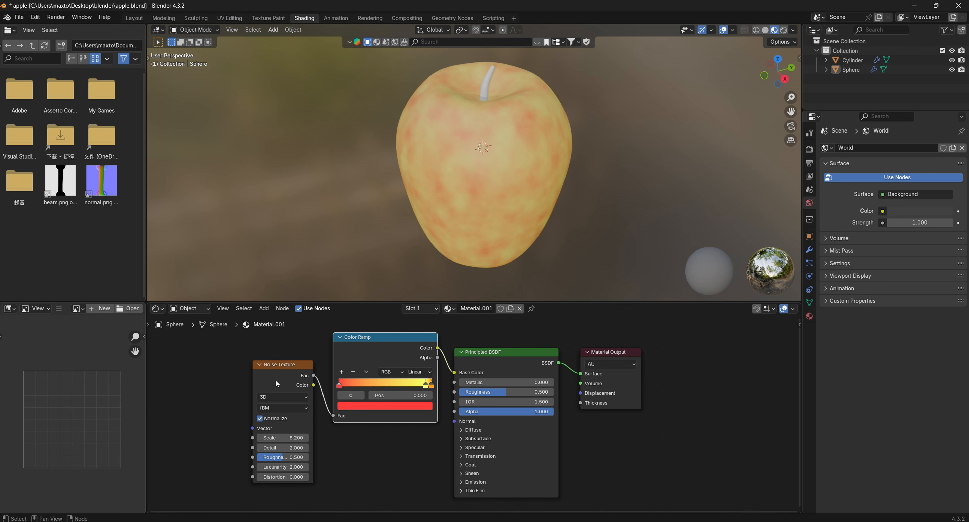
{"action": "left_click", "coordinate": [426, 384]}
{"action": "left_click", "coordinate": [354, 370]}
{"action": "scroll", "coordinate": [534, 172], "scroll_direction": "down", "scroll_amount": 3}
{"action": "mouse_move", "coordinate": [534, 172]}
{"action": "middle_mouse_down"}
{"action": "mouse_move", "coordinate": [575, 165]}
{"action": "mouse_move", "coordinate": [634, 132]}
{"action": "mouse_move", "coordinate": [525, 174]}
{"action": "middle_mouse_up"}
{"action": "scroll", "coordinate": [576, 165], "scroll_direction": "up", "scroll_amount": 4}
{"action": "scroll", "coordinate": [525, 174], "scroll_direction": "down", "scroll_amount": 5}
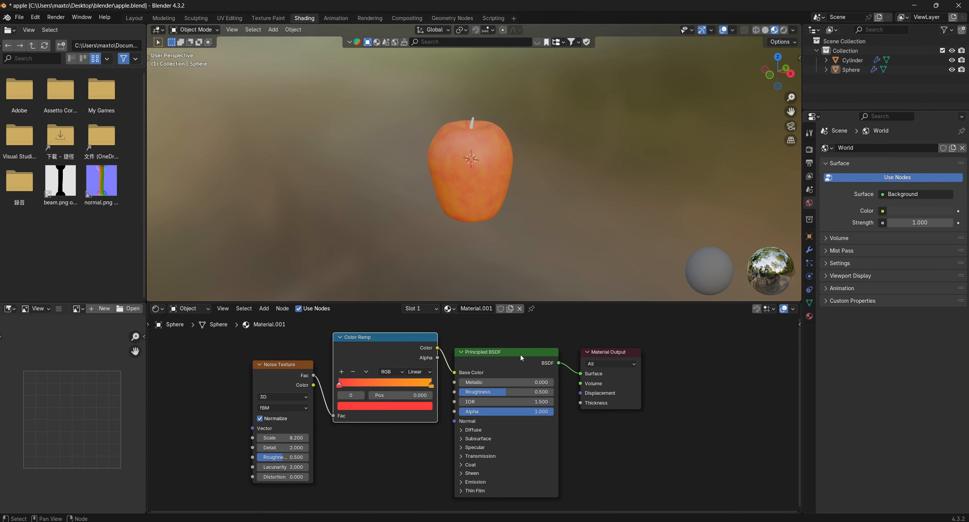
Step: Move the Principled BSDF and Material Output nodes together away from the Color Ramp to make room between them
{"action": "left_click", "coordinate": [520, 353]}
{"action": "left_click", "coordinate": [598, 356]}
{"action": "key", "text": "h"}
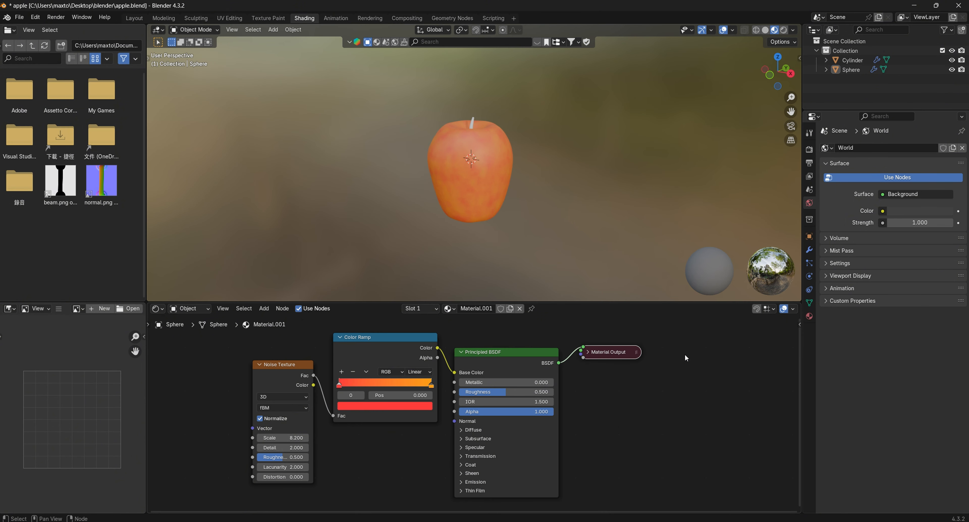
{"action": "key", "text": "h"}
{"action": "left_click", "coordinate": [529, 355], "text": "shift"}
{"action": "left_click_drag", "start_coordinate": [529, 354], "coordinate": [703, 359]}
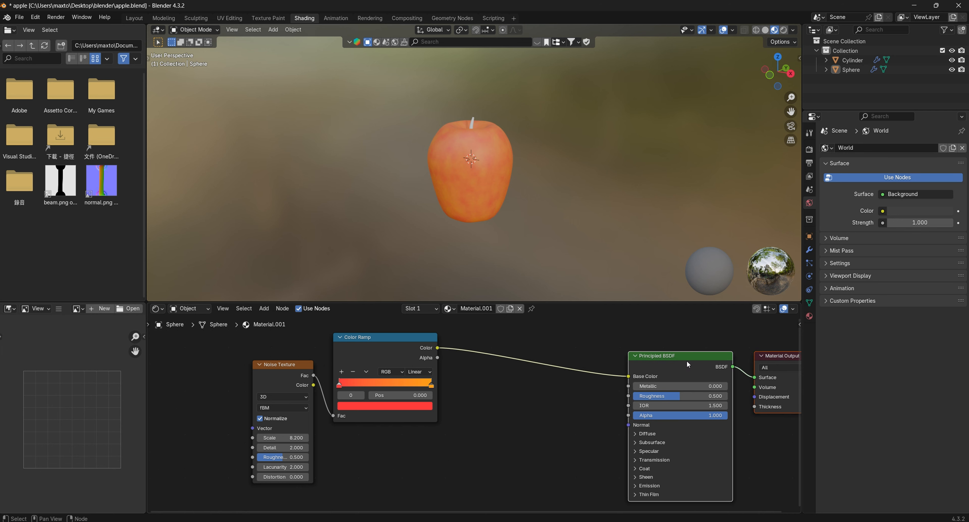
Step: Add a Voronoi Texture node beneath the Color Ramp
{"action": "key", "text": "shift+a"}
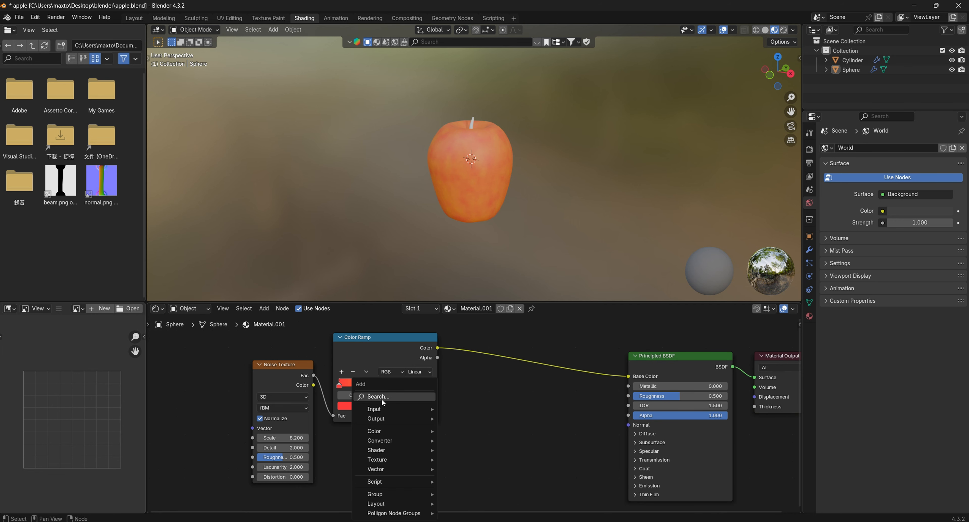
{"action": "mouse_move", "coordinate": [382, 459]}
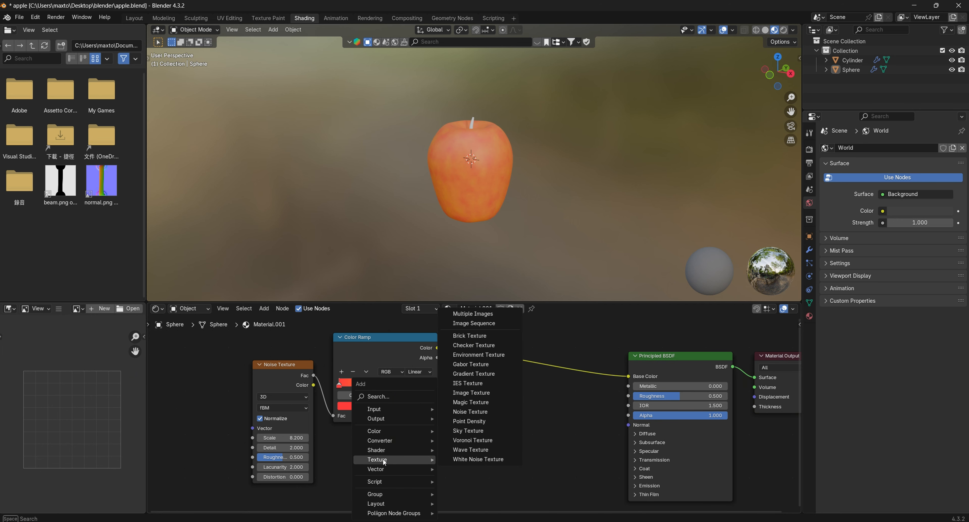
{"action": "left_click", "coordinate": [490, 441]}
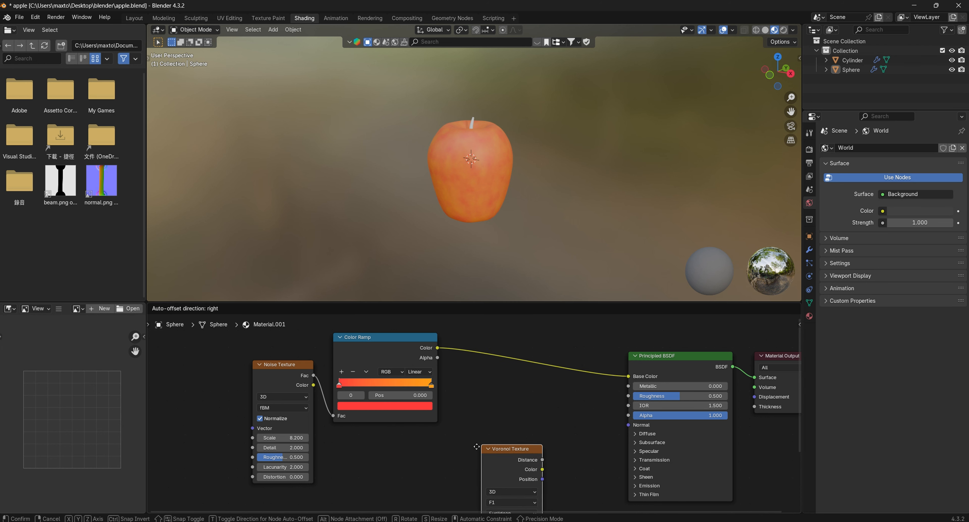
{"action": "left_click", "coordinate": [425, 442]}
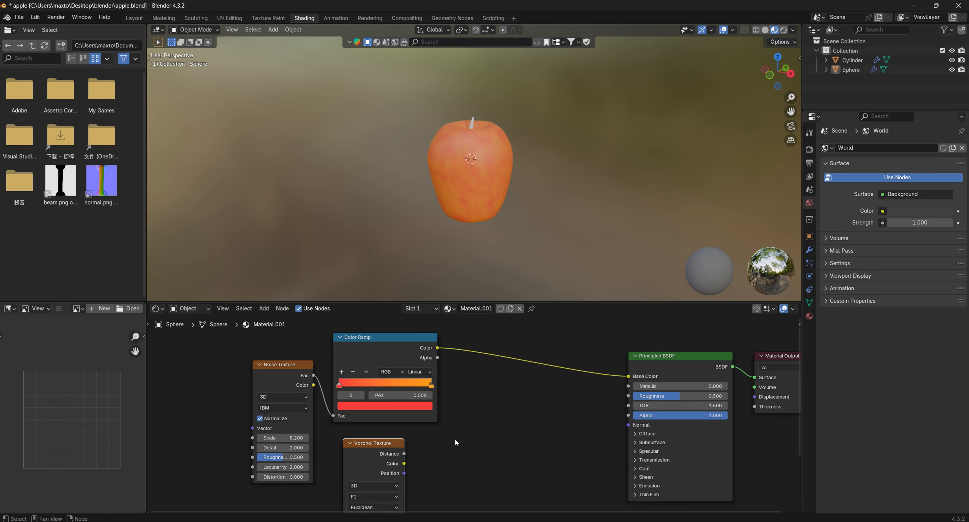
Step: Add a color Mix node on the link between the Color Ramp and the Principled BSDF's Base Color
{"action": "middle_click_drag", "start_coordinate": [469, 433], "coordinate": [530, 415]}
{"action": "key", "text": "shift+a"}
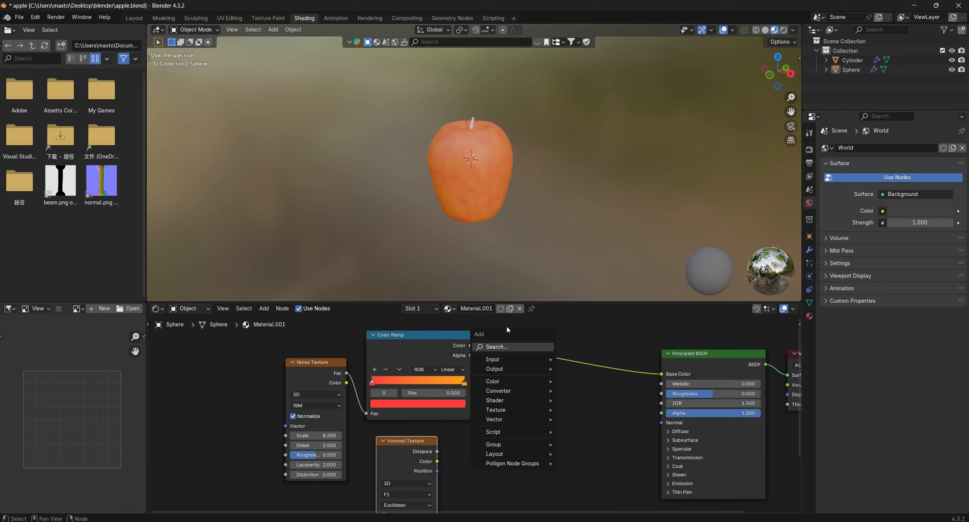
{"action": "left_click", "coordinate": [504, 347]}
{"action": "left_click", "coordinate": [565, 389]}
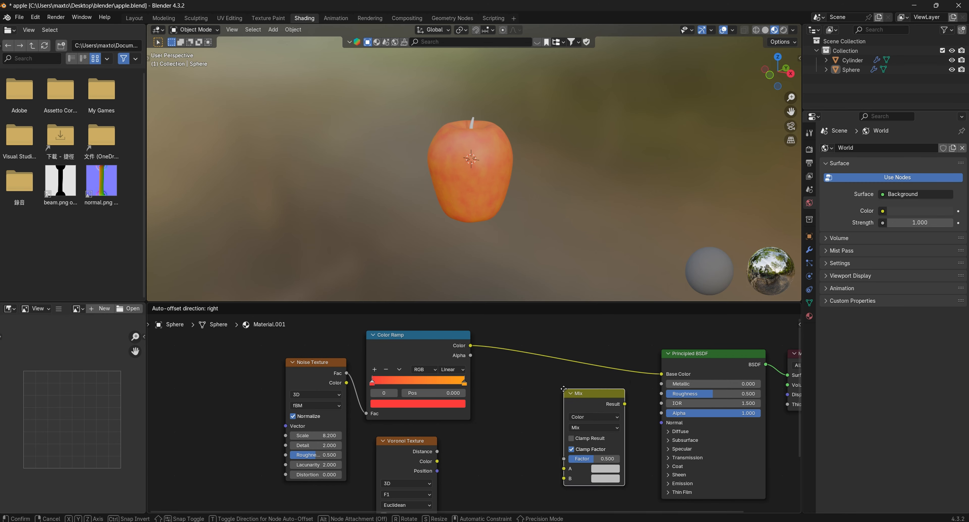
{"action": "left_click", "coordinate": [572, 348]}
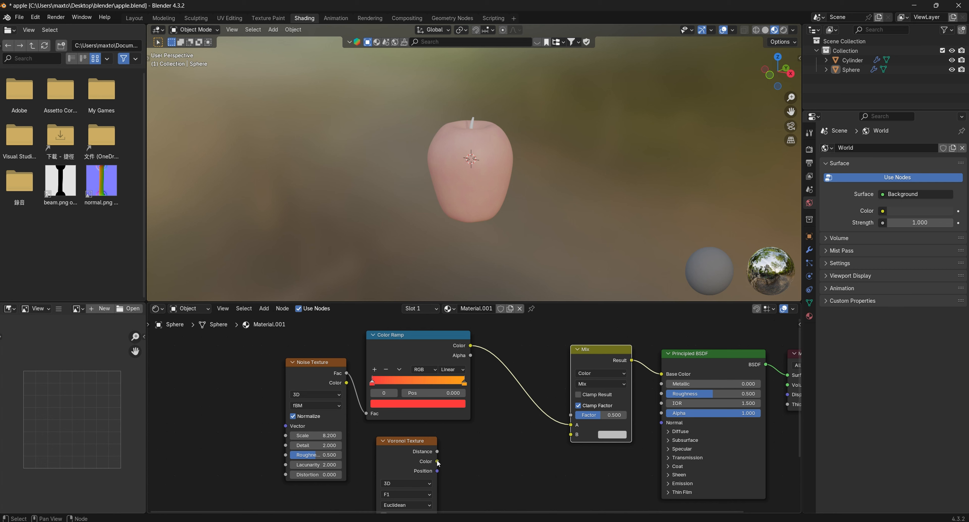
Step: Connect the Voronoi Texture's Color output to the Mix node's B input
{"action": "left_click_drag", "start_coordinate": [437, 461], "coordinate": [570, 435]}
{"action": "middle_click_drag", "start_coordinate": [519, 235], "coordinate": [521, 208]}
{"action": "scroll", "coordinate": [521, 205], "scroll_direction": "up", "scroll_amount": 4}
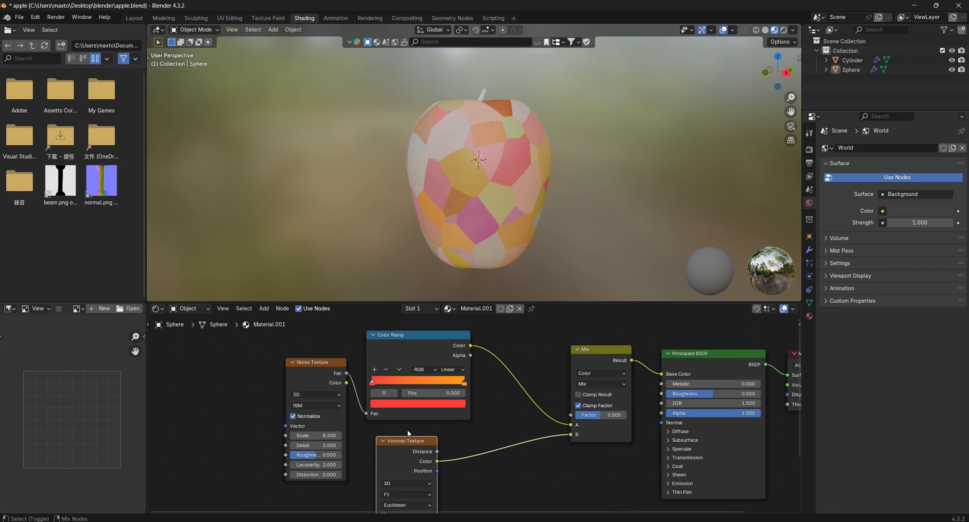
Step: Preview the Voronoi Texture's Distance output directly on the apple and examine the spot pattern from several sides
{"action": "left_click", "coordinate": [400, 441], "text": "ctrl+shift"}
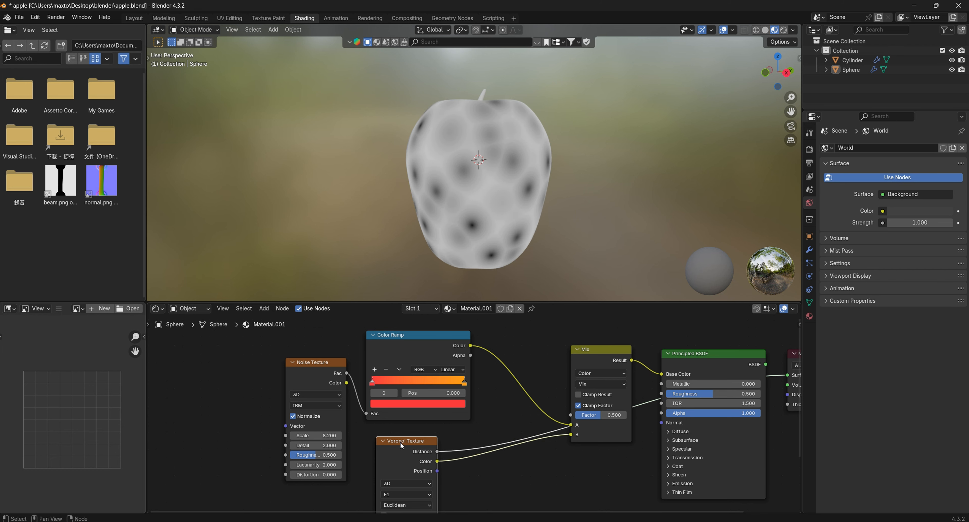
{"action": "scroll", "coordinate": [550, 208], "scroll_direction": "down", "scroll_amount": 2}
{"action": "middle_click_drag", "start_coordinate": [549, 208], "coordinate": [533, 211]}
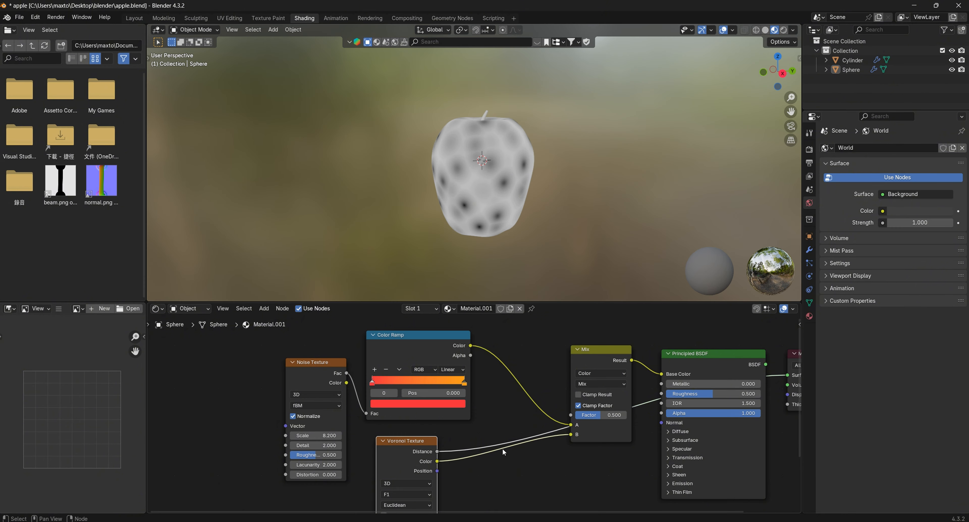
{"action": "middle_click_drag", "start_coordinate": [502, 449], "coordinate": [421, 450]}
{"action": "middle_click_drag", "start_coordinate": [486, 414], "coordinate": [607, 344]}
{"action": "middle_click_drag", "start_coordinate": [525, 215], "coordinate": [548, 221]}
{"action": "scroll", "coordinate": [513, 186], "scroll_direction": "up", "scroll_amount": 5}
{"action": "middle_click_drag", "start_coordinate": [456, 191], "coordinate": [463, 193]}
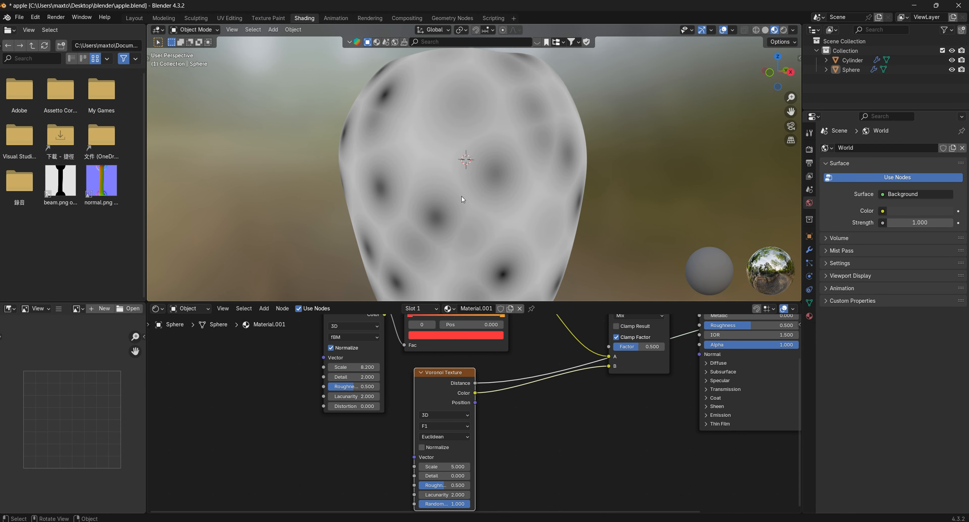
{"action": "scroll", "coordinate": [491, 220], "scroll_direction": "down", "scroll_amount": 5}
{"action": "middle_click_drag", "start_coordinate": [524, 210], "coordinate": [495, 192]}
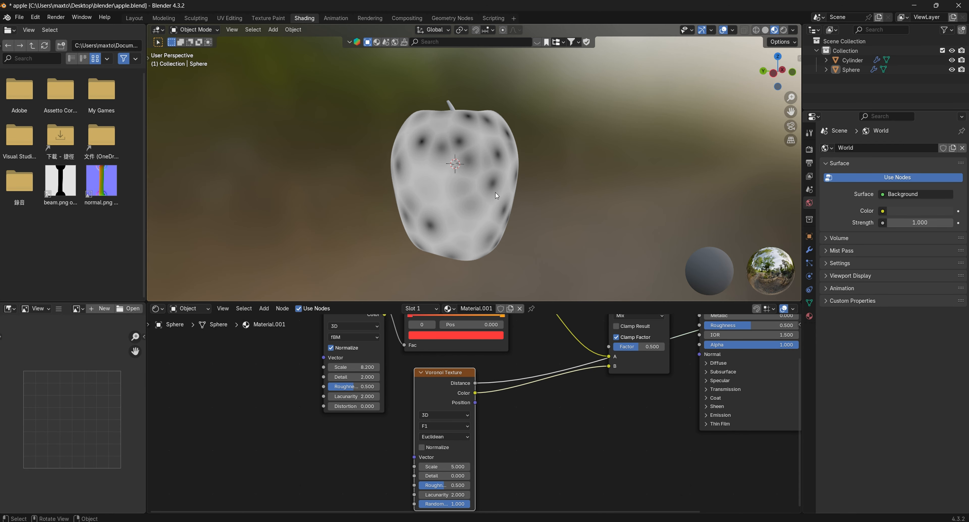
Step: Set the Voronoi Texture's Scale to about 80.4 to produce small, dense spots
{"action": "left_click_drag", "start_coordinate": [430, 466], "coordinate": [637, 466]}
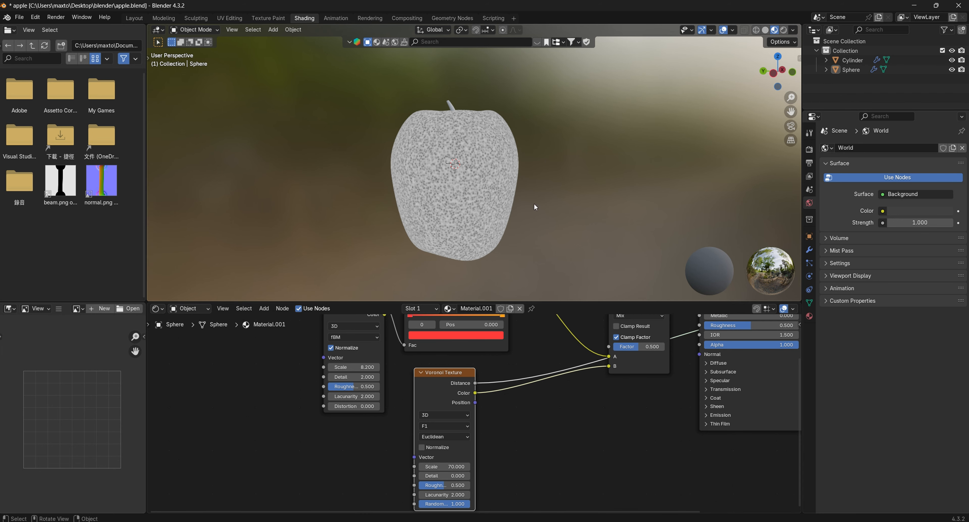
{"action": "middle_click_drag", "start_coordinate": [535, 206], "coordinate": [479, 211]}
{"action": "left_click_drag", "start_coordinate": [447, 466], "coordinate": [489, 467]}
{"action": "middle_click_drag", "start_coordinate": [586, 166], "coordinate": [545, 180]}
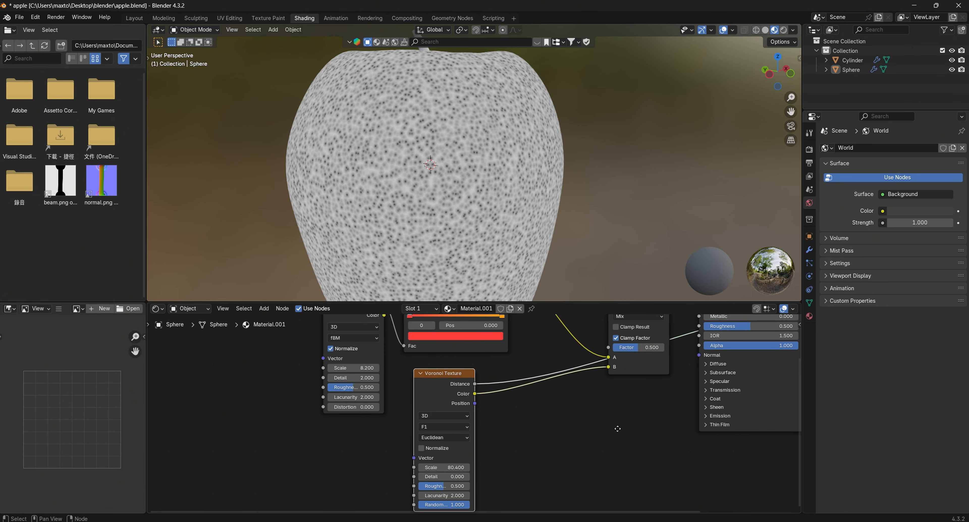
{"action": "scroll", "coordinate": [558, 433], "scroll_direction": "down", "scroll_amount": 3}
{"action": "scroll", "coordinate": [558, 433], "scroll_direction": "up", "scroll_amount": 4}
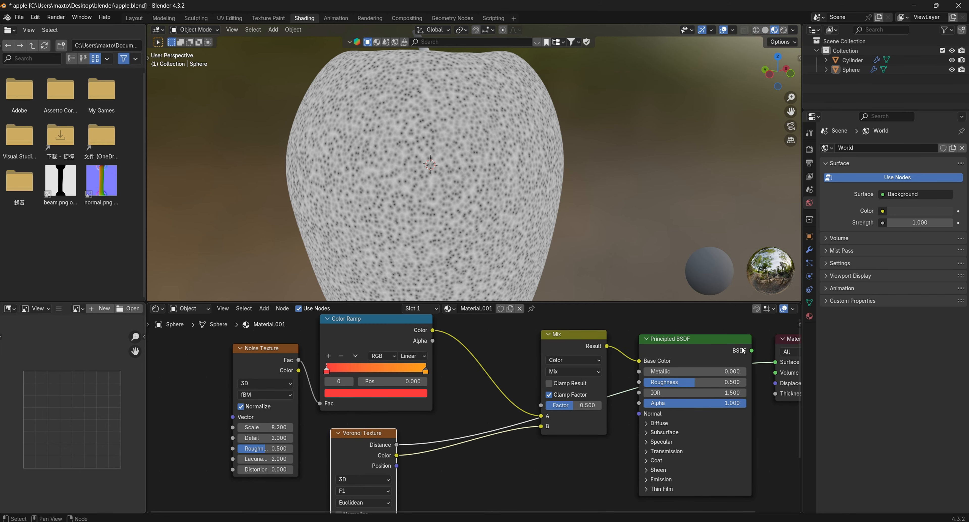
Step: Restore the Principled BSDF as the material's surface and connect the Voronoi Texture's Distance output to the Mix node's B input
{"action": "left_click", "coordinate": [702, 344], "text": "ctrl+shift"}
{"action": "scroll", "coordinate": [598, 250], "scroll_direction": "down", "scroll_amount": 4}
{"action": "middle_click_drag", "start_coordinate": [592, 227], "coordinate": [607, 226]}
{"action": "scroll", "coordinate": [607, 226], "scroll_direction": "up", "scroll_amount": 2}
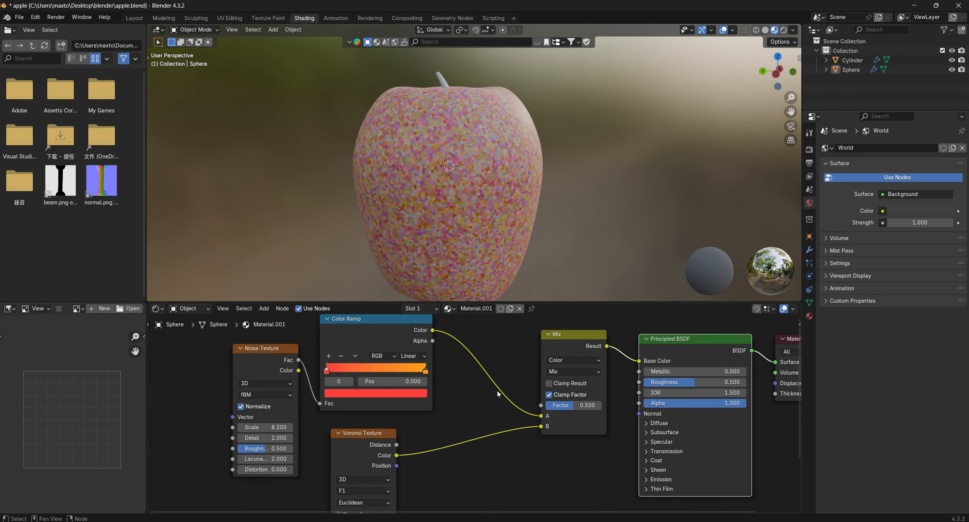
{"action": "left_click_drag", "start_coordinate": [397, 443], "coordinate": [540, 426]}
{"action": "scroll", "coordinate": [512, 203], "scroll_direction": "down", "scroll_amount": 3}
{"action": "middle_click_drag", "start_coordinate": [520, 203], "coordinate": [485, 206]}
{"action": "scroll", "coordinate": [485, 226], "scroll_direction": "up", "scroll_amount": 1}
Step: Add a second Color Ramp on the link between the Voronoi Texture's Distance and the Mix node's B input
{"action": "key", "text": "shift+a"}
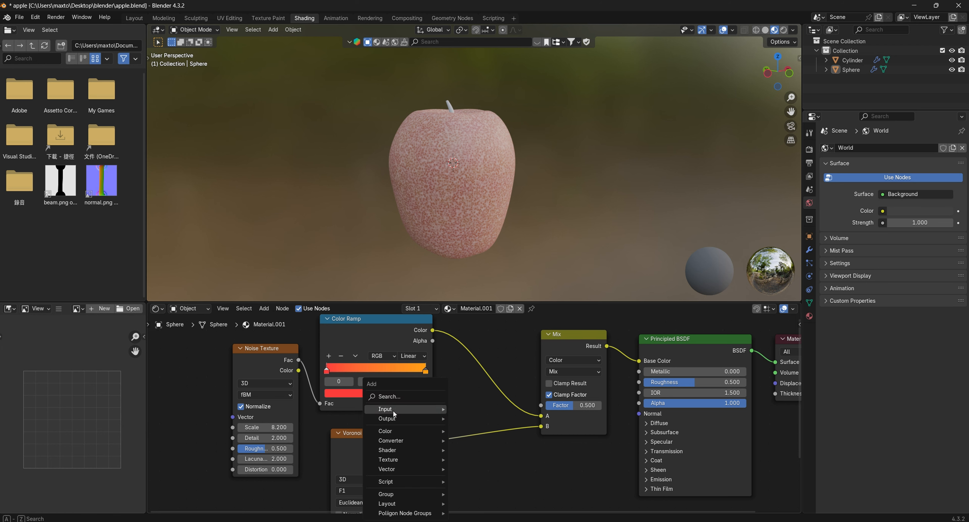
{"action": "left_click", "coordinate": [391, 397]}
{"action": "left_click", "coordinate": [440, 424]}
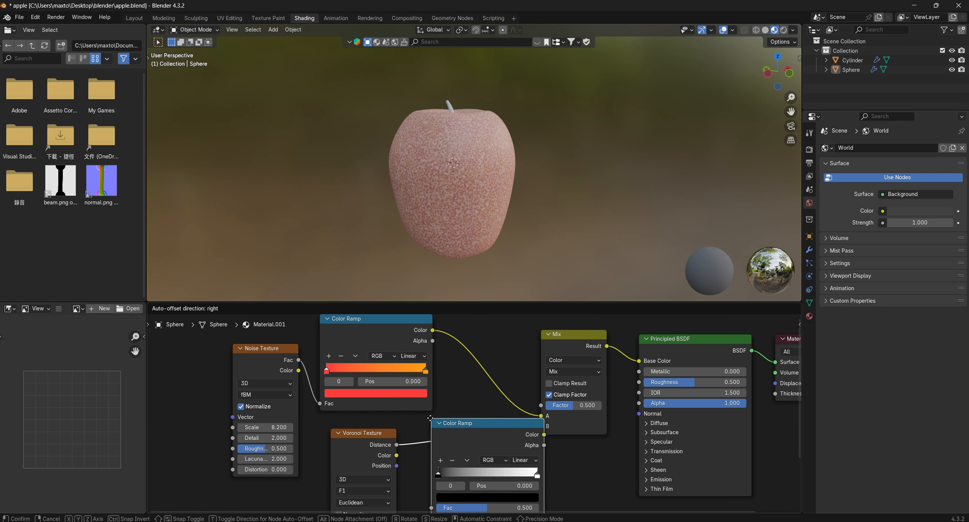
{"action": "left_click", "coordinate": [430, 420]}
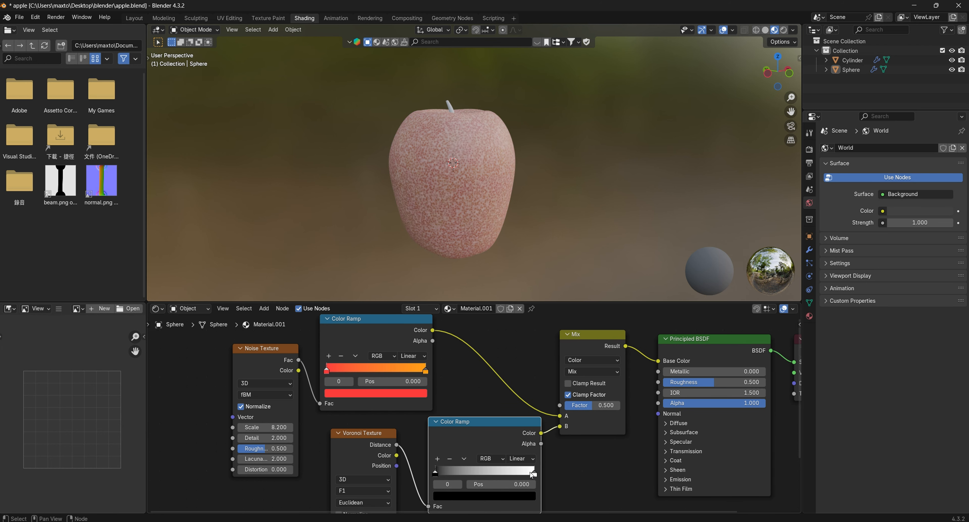
{"action": "middle_click_drag", "start_coordinate": [512, 340], "coordinate": [476, 329]}
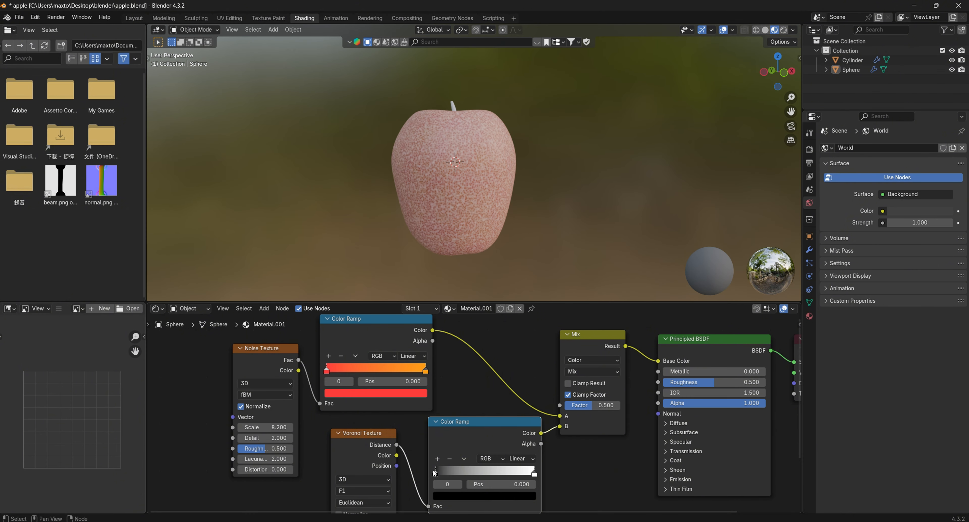
Step: Change the second Color Ramp's black stop to a light yellow at full brightness
{"action": "left_click", "coordinate": [454, 497]}
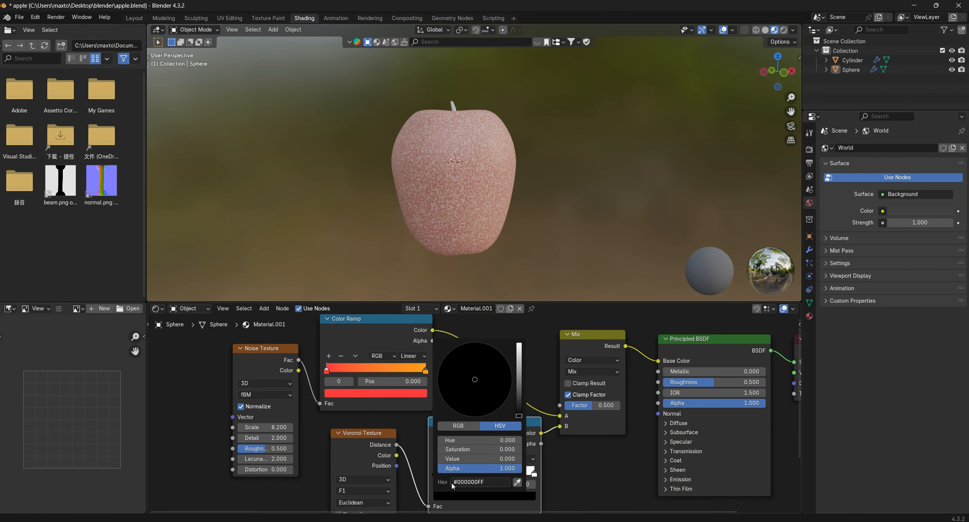
{"action": "left_click_drag", "start_coordinate": [518, 413], "coordinate": [519, 344]}
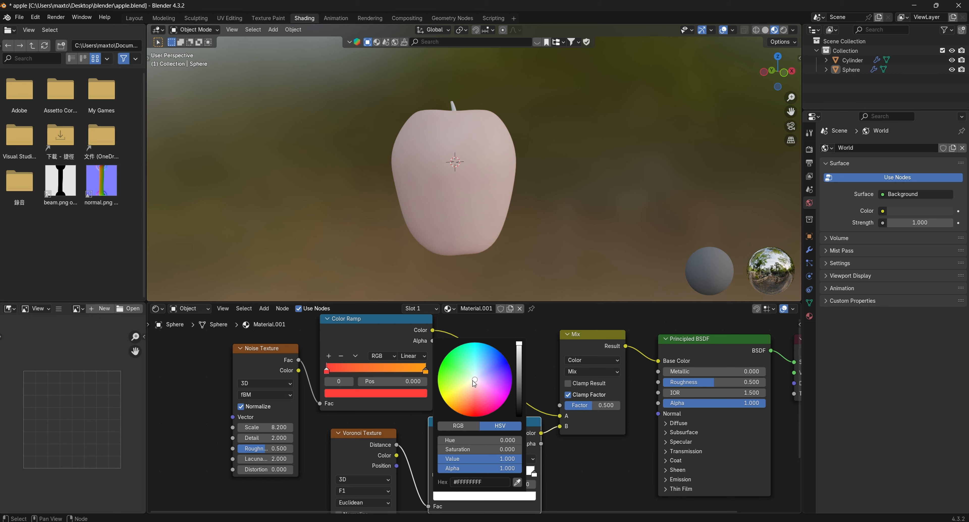
{"action": "left_click", "coordinate": [461, 386]}
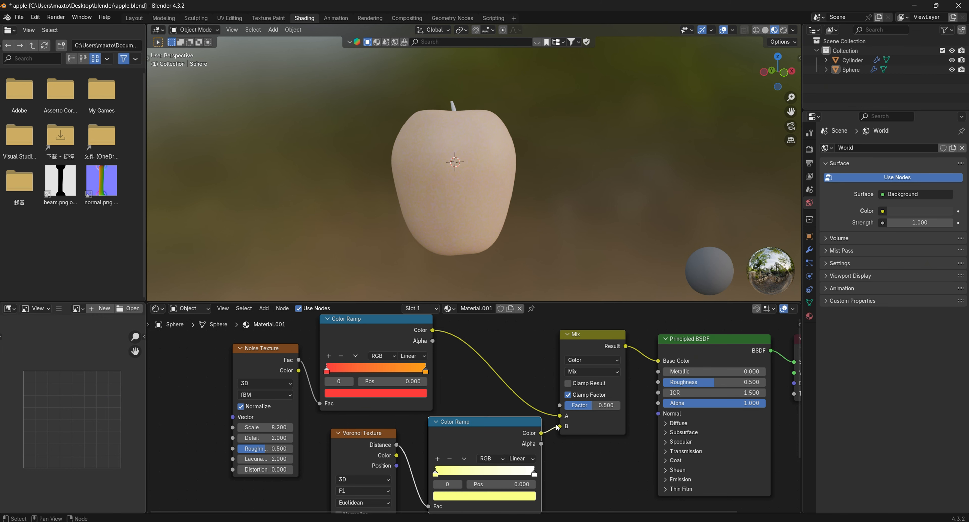
Step: Set the Mix node's Factor to about 0.207
{"action": "mouse_move", "coordinate": [585, 405]}
{"action": "left_mouse_down"}
{"action": "mouse_move", "coordinate": [595, 406]}
{"action": "mouse_move", "coordinate": [586, 406]}
{"action": "left_mouse_up"}
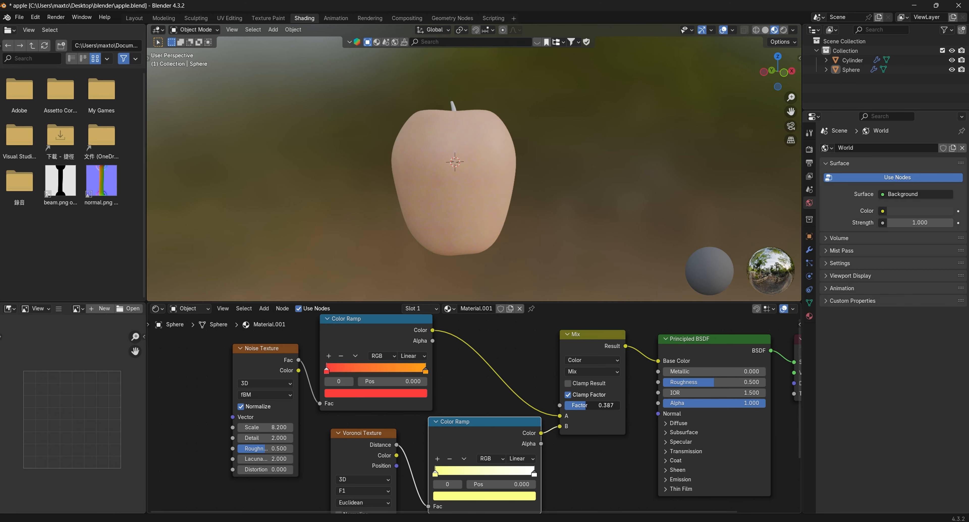
{"action": "middle_click_drag", "start_coordinate": [524, 150], "coordinate": [573, 179]}
{"action": "scroll", "coordinate": [571, 170], "scroll_direction": "up", "scroll_amount": 6}
{"action": "middle_click_drag", "start_coordinate": [407, 480], "coordinate": [409, 453]}
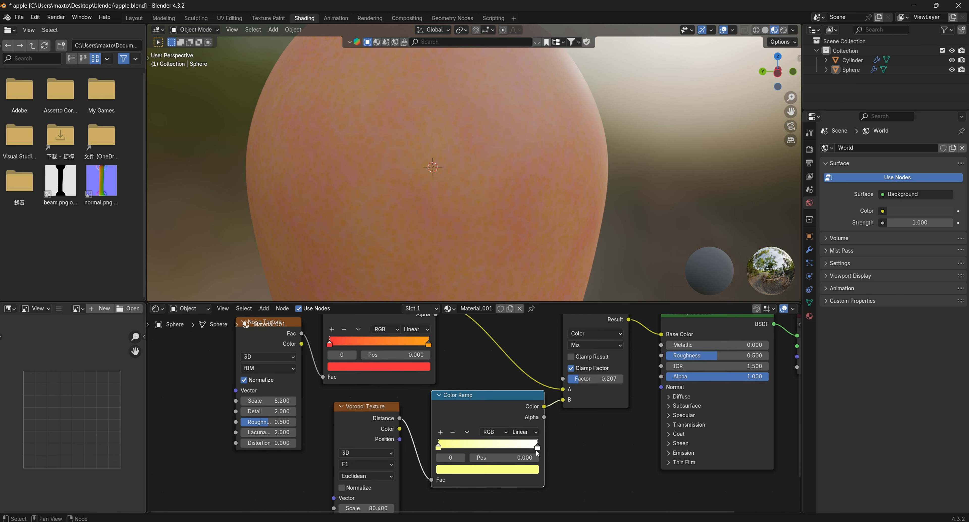
Step: Move the second Color Ramp's yellow stop to position 0.171 and check the spots from several sides
{"action": "left_click_drag", "start_coordinate": [536, 447], "coordinate": [455, 446]}
{"action": "middle_click_drag", "start_coordinate": [584, 184], "coordinate": [554, 194]}
{"action": "scroll", "coordinate": [554, 194], "scroll_direction": "down", "scroll_amount": 7}
{"action": "scroll", "coordinate": [465, 205], "scroll_direction": "up", "scroll_amount": 6}
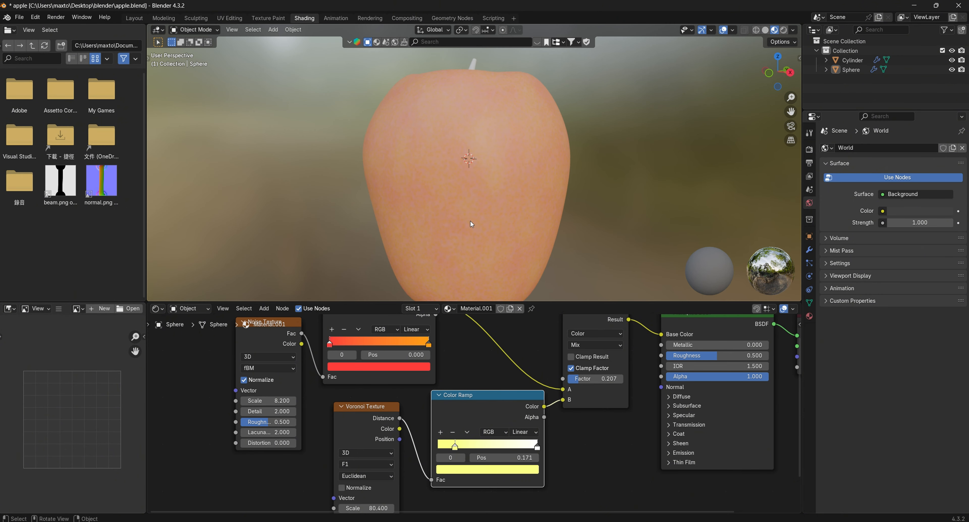
{"action": "middle_click_drag", "start_coordinate": [416, 436], "coordinate": [458, 386]}
{"action": "left_click_drag", "start_coordinate": [397, 468], "coordinate": [387, 469]}
{"action": "middle_click_drag", "start_coordinate": [508, 210], "coordinate": [573, 236]}
{"action": "middle_click_drag", "start_coordinate": [536, 370], "coordinate": [534, 423]}
{"action": "middle_click_drag", "start_coordinate": [511, 229], "coordinate": [602, 233]}
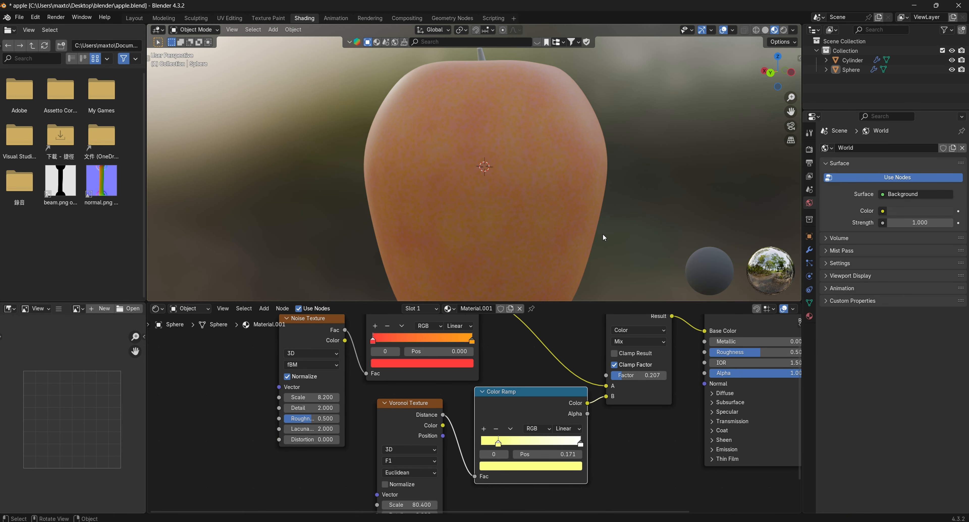
{"action": "middle_click_drag", "start_coordinate": [519, 210], "coordinate": [476, 209]}
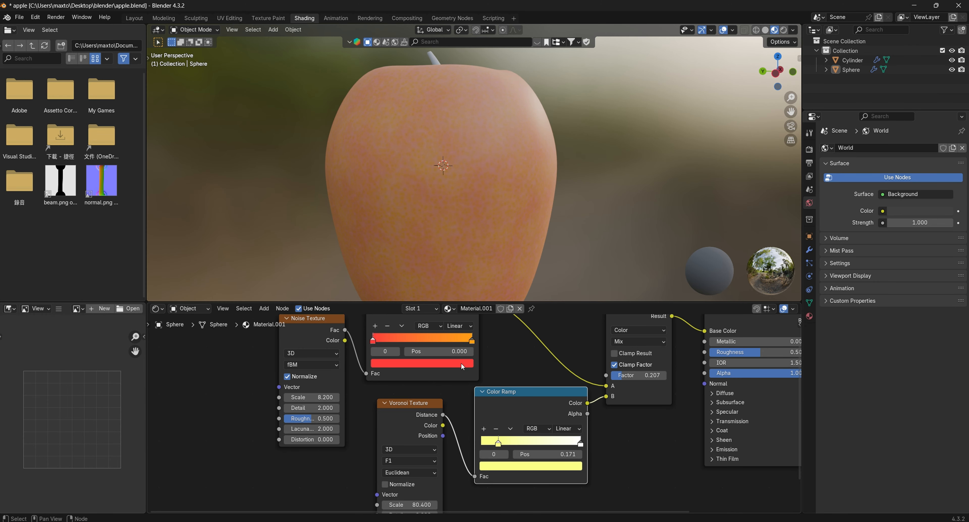
Step: Darken the second Color Ramp's yellow stop to olive, with Value about 0.548, and move its white stop to position 0.709
{"action": "left_click", "coordinate": [520, 468]}
{"action": "left_click_drag", "start_coordinate": [565, 319], "coordinate": [565, 329]}
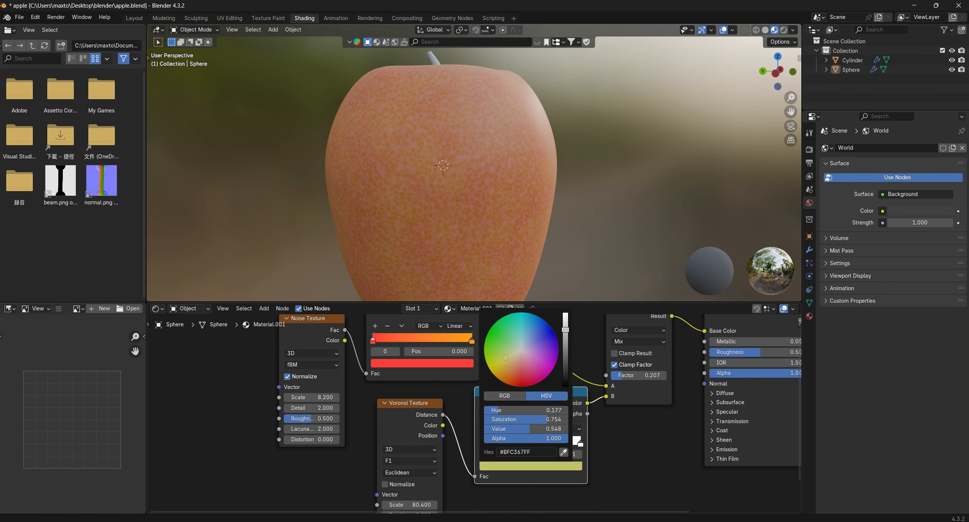
{"action": "left_click", "coordinate": [580, 444]}
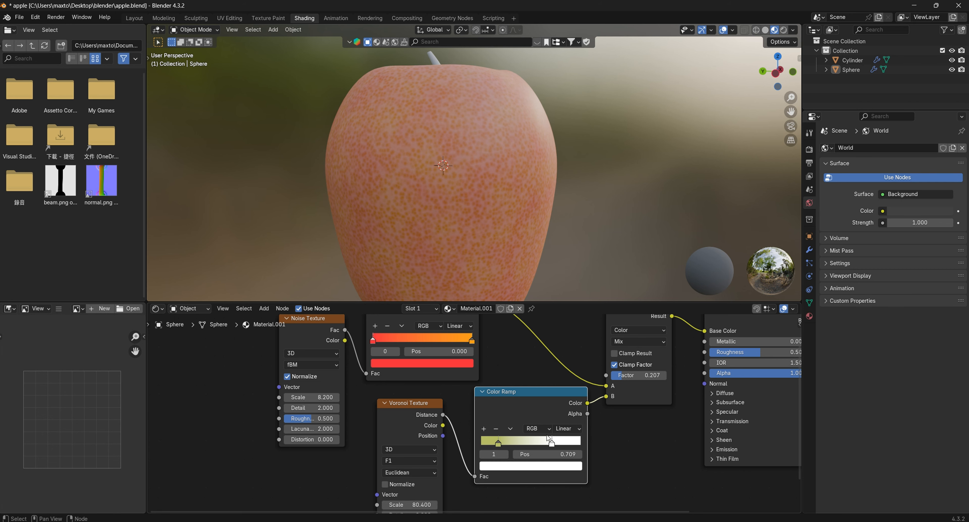
{"action": "scroll", "coordinate": [477, 171], "scroll_direction": "down", "scroll_amount": 8}
{"action": "middle_click_drag", "start_coordinate": [478, 171], "coordinate": [523, 160]}
{"action": "scroll", "coordinate": [495, 157], "scroll_direction": "up", "scroll_amount": 6}
{"action": "scroll", "coordinate": [523, 160], "scroll_direction": "up", "scroll_amount": 3}
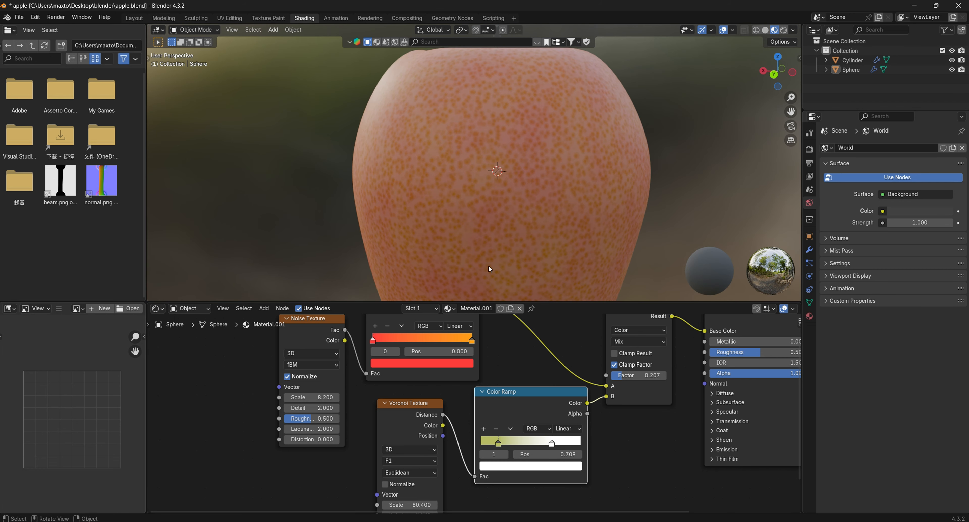
Step: Move the Noise Texture node farther away from the Color Ramp and Voronoi Texture to make room
{"action": "scroll", "coordinate": [450, 396], "scroll_direction": "down", "scroll_amount": 5}
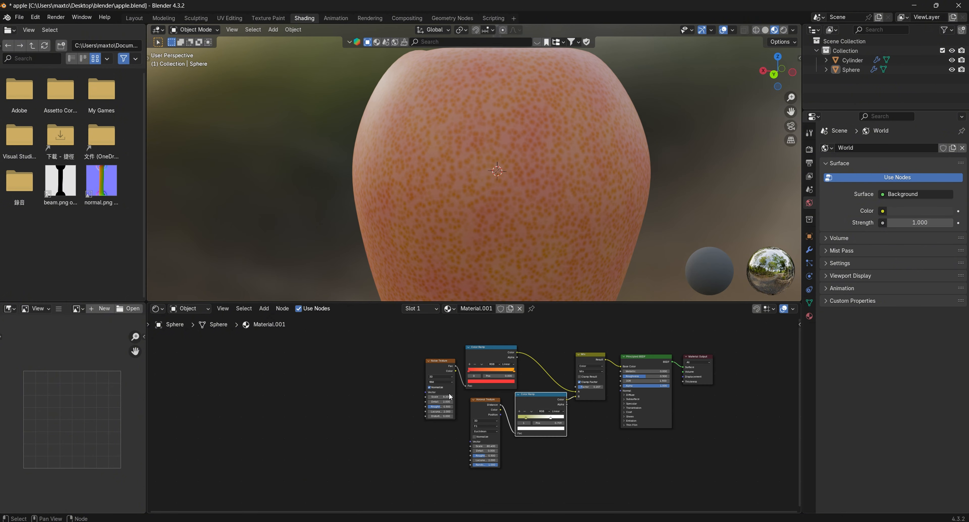
{"action": "left_click_drag", "start_coordinate": [444, 392], "coordinate": [378, 395]}
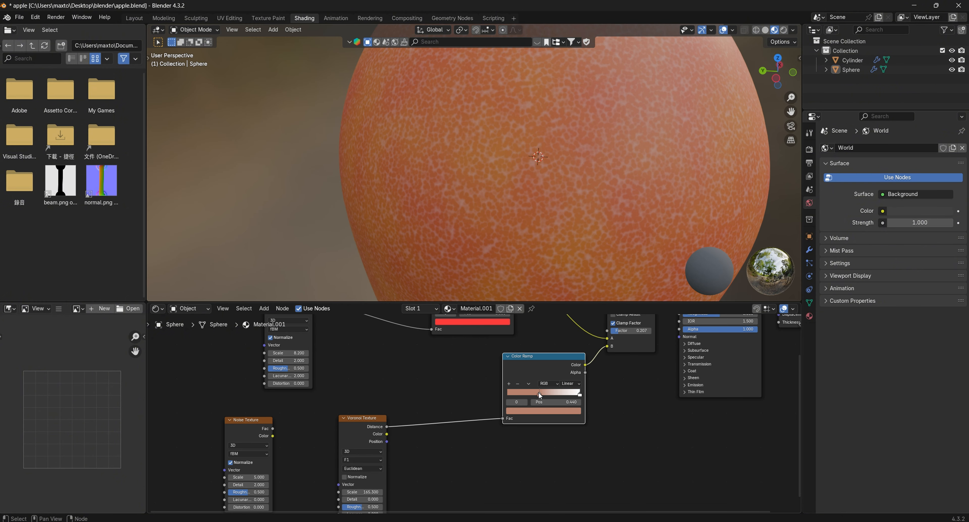
Step: Place the Voronoi Color Ramp's white stop at position 0.000, ahead of the salmon stop
{"action": "left_click_drag", "start_coordinate": [546, 396], "coordinate": [510, 396]}
{"action": "scroll", "coordinate": [546, 206], "scroll_direction": "down", "scroll_amount": 7}
{"action": "middle_click_drag", "start_coordinate": [546, 206], "coordinate": [493, 217]}
{"action": "scroll", "coordinate": [493, 217], "scroll_direction": "up", "scroll_amount": 4}
{"action": "scroll", "coordinate": [495, 216], "scroll_direction": "up", "scroll_amount": 1}
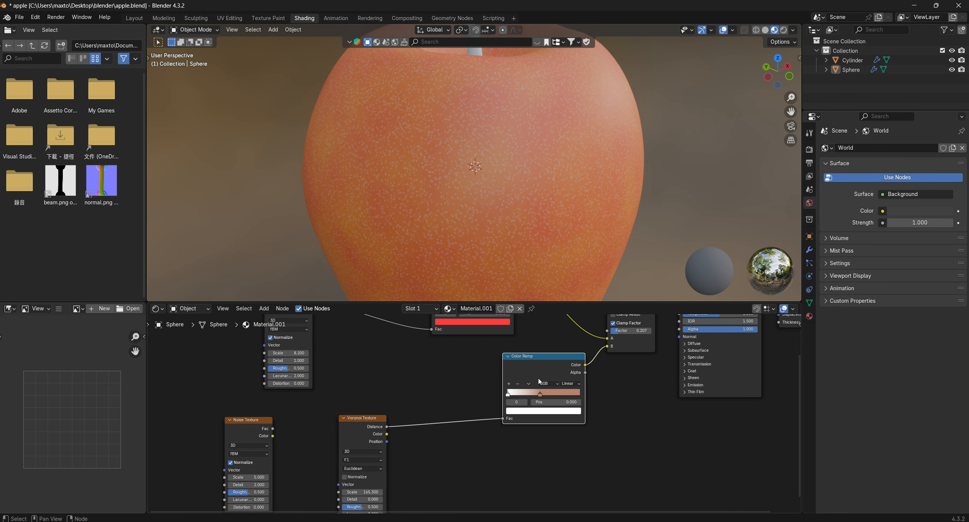
Step: Move the Voronoi Color Ramp's salmon stop to position 0.195 so the white spots shrink
{"action": "left_click_drag", "start_coordinate": [539, 393], "coordinate": [529, 393]}
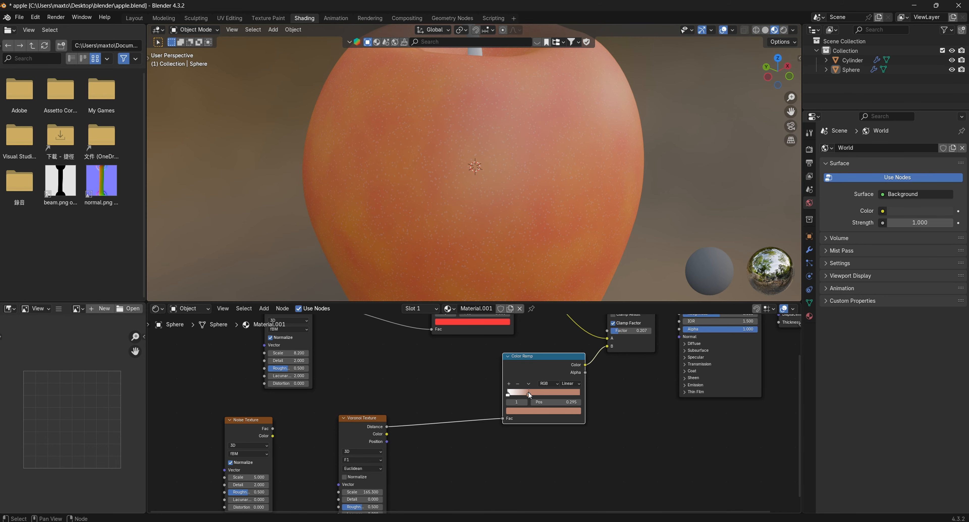
{"action": "scroll", "coordinate": [494, 190], "scroll_direction": "down", "scroll_amount": 5}
{"action": "middle_click_drag", "start_coordinate": [518, 155], "coordinate": [662, 149]}
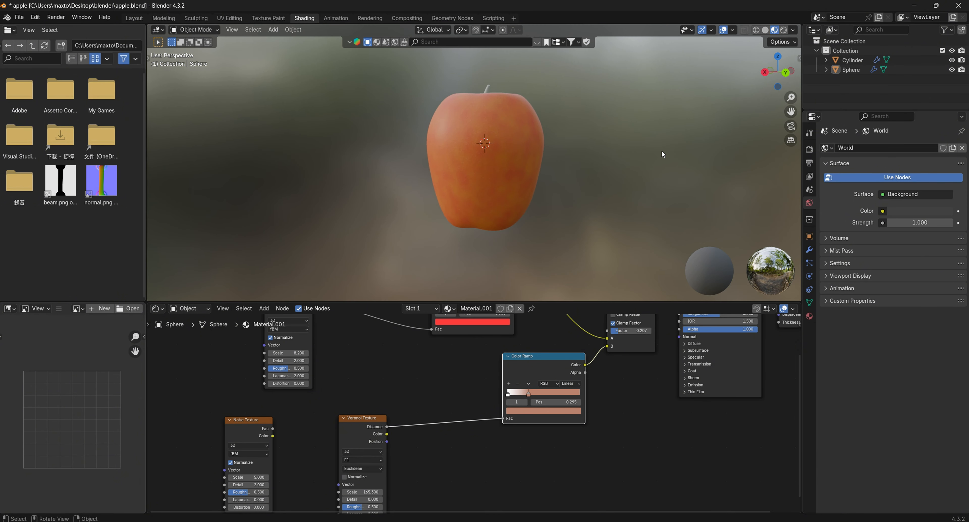
{"action": "scroll", "coordinate": [496, 149], "scroll_direction": "up", "scroll_amount": 5}
{"action": "middle_click_drag", "start_coordinate": [510, 154], "coordinate": [500, 210]}
Step: Shift the Voronoi Color Ramp's salmon stop to a stronger red and check the whole apple
{"action": "left_click", "coordinate": [534, 411]}
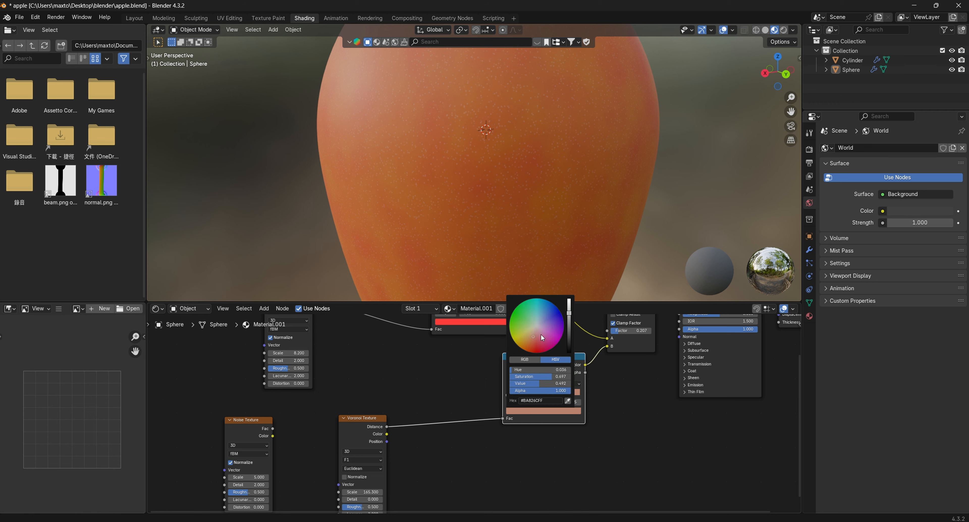
{"action": "left_click_drag", "start_coordinate": [532, 339], "coordinate": [534, 340]}
{"action": "middle_click_drag", "start_coordinate": [565, 192], "coordinate": [529, 211]}
{"action": "scroll", "coordinate": [517, 165], "scroll_direction": "down", "scroll_amount": 6}
{"action": "scroll", "coordinate": [462, 170], "scroll_direction": "up", "scroll_amount": 2}
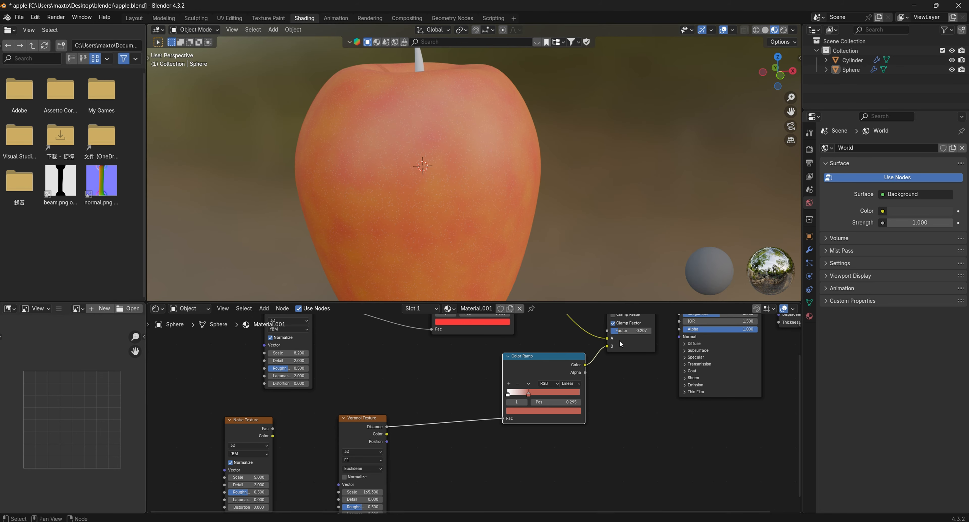
{"action": "middle_click_drag", "start_coordinate": [619, 347], "coordinate": [577, 424]}
{"action": "scroll", "coordinate": [555, 170], "scroll_direction": "down", "scroll_amount": 4}
{"action": "middle_click_drag", "start_coordinate": [556, 170], "coordinate": [489, 210]}
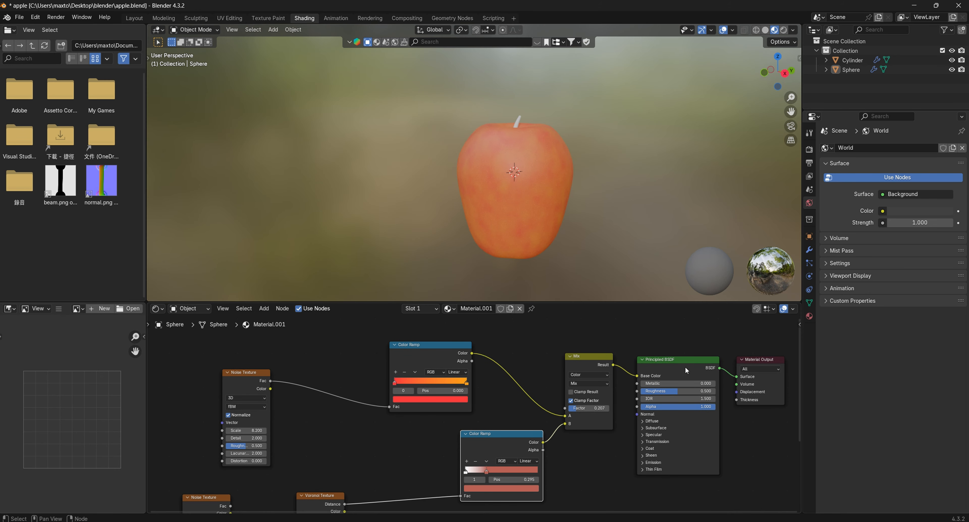
Step: Lower the Principled BSDF roughness to about 0.25 for a glossier apple skin
{"action": "middle_click_drag", "start_coordinate": [699, 388], "coordinate": [559, 354]}
{"action": "mouse_move", "coordinate": [544, 360]}
{"action": "left_mouse_down"}
{"action": "mouse_move", "coordinate": [587, 360]}
{"action": "mouse_move", "coordinate": [512, 360]}
{"action": "mouse_move", "coordinate": [585, 361]}
{"action": "mouse_move", "coordinate": [518, 361]}
{"action": "mouse_move", "coordinate": [585, 361]}
{"action": "mouse_move", "coordinate": [530, 361]}
{"action": "left_mouse_up"}
{"action": "scroll", "coordinate": [613, 152], "scroll_direction": "up", "scroll_amount": 3}
{"action": "middle_click_drag", "start_coordinate": [566, 210], "coordinate": [538, 204]}
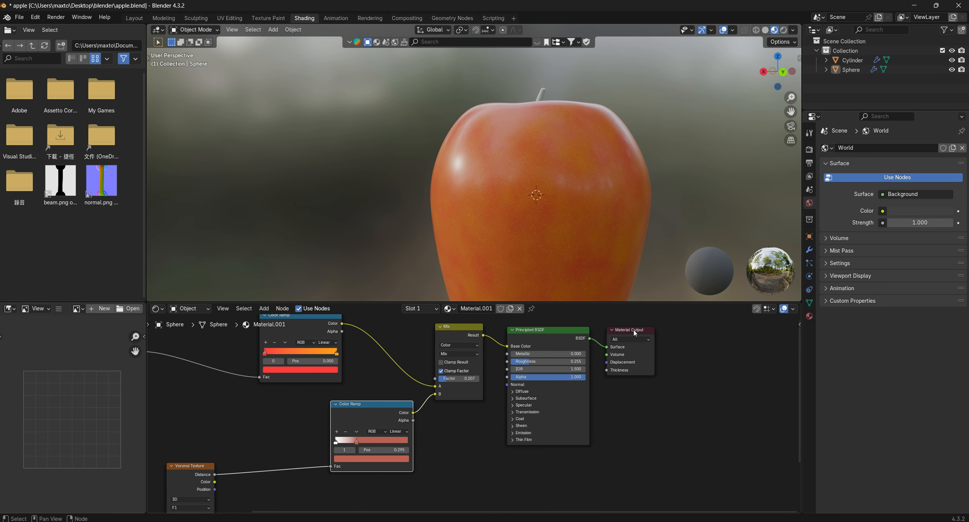
Step: Move the Material Output node farther from the Principled BSDF to make room, and check the apple's top
{"action": "left_click_drag", "start_coordinate": [641, 334], "coordinate": [768, 343]}
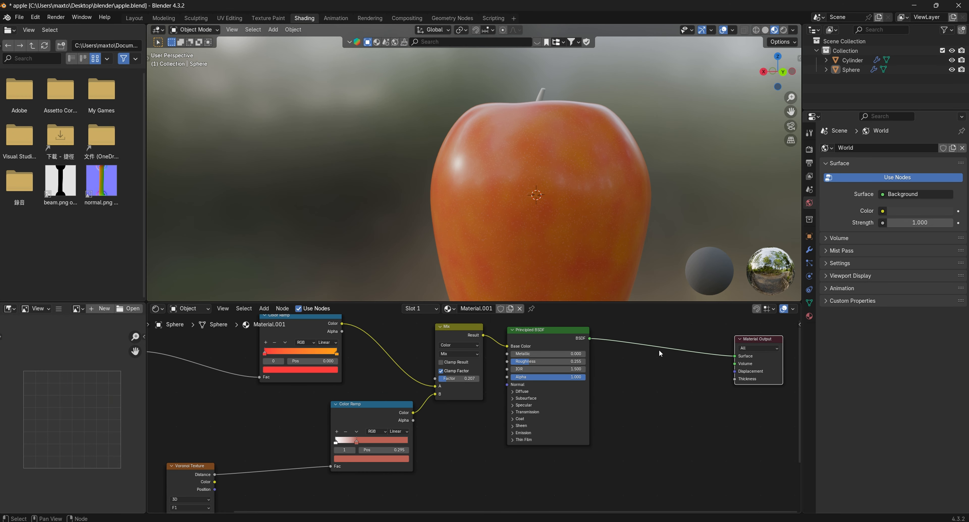
{"action": "middle_click_drag", "start_coordinate": [583, 231], "coordinate": [518, 200]}
{"action": "scroll", "coordinate": [593, 135], "scroll_direction": "down", "scroll_amount": 4}
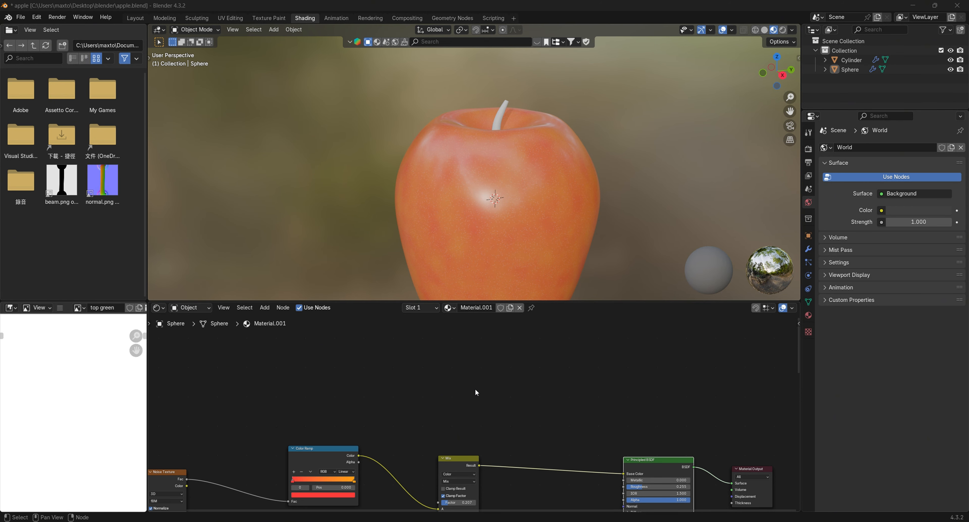
Step: Add an Ambient Occlusion node above the Mix node and preview its output on the apple
{"action": "key", "text": "shift+a"}
{"action": "left_click", "coordinate": [475, 388]}
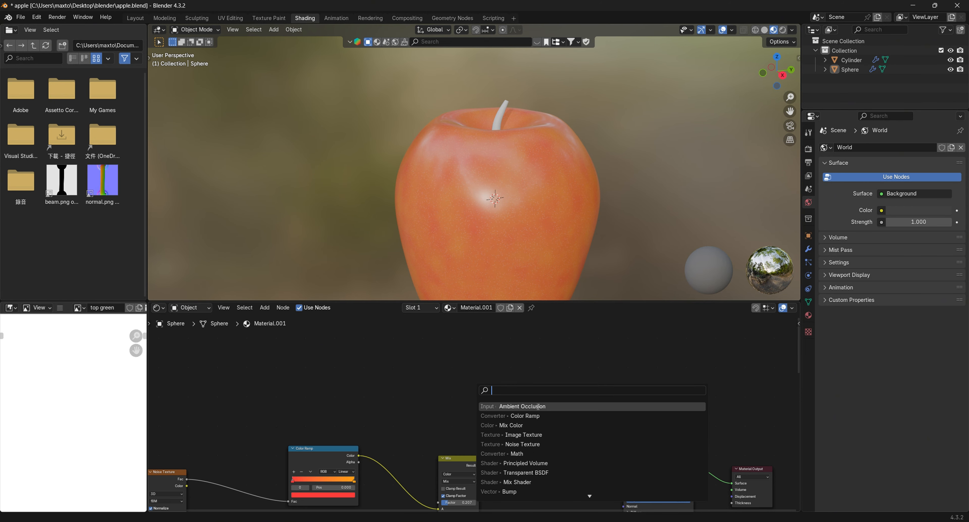
{"action": "left_click", "coordinate": [552, 407]}
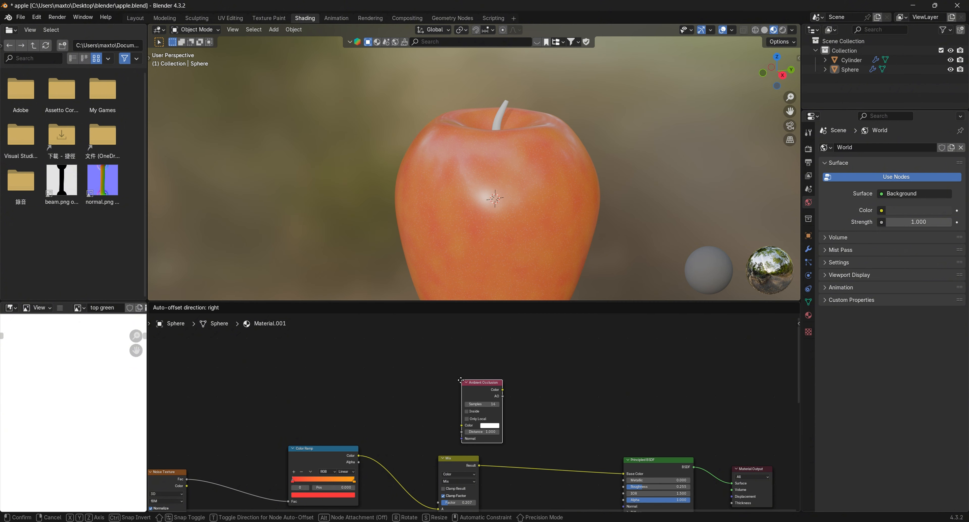
{"action": "left_click", "coordinate": [464, 373]}
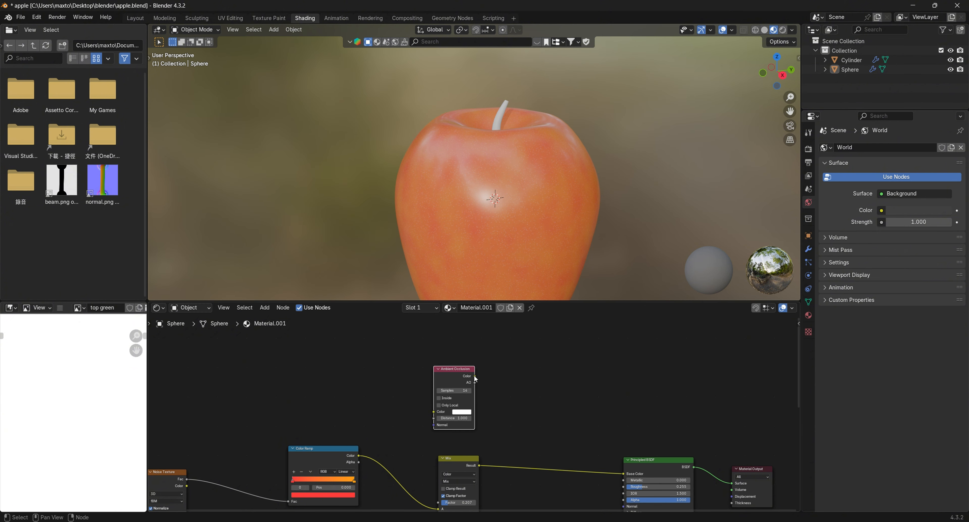
{"action": "left_click", "coordinate": [459, 371], "text": "ctrl+shift"}
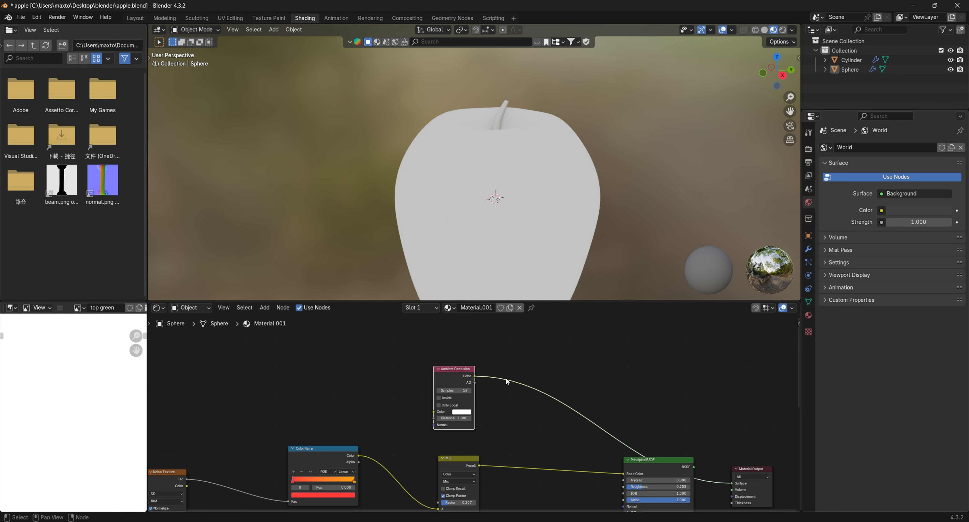
Step: Insert a Color Ramp on the link leaving the Ambient Occlusion node
{"action": "key", "text": "shift+a"}
{"action": "left_click", "coordinate": [529, 373]}
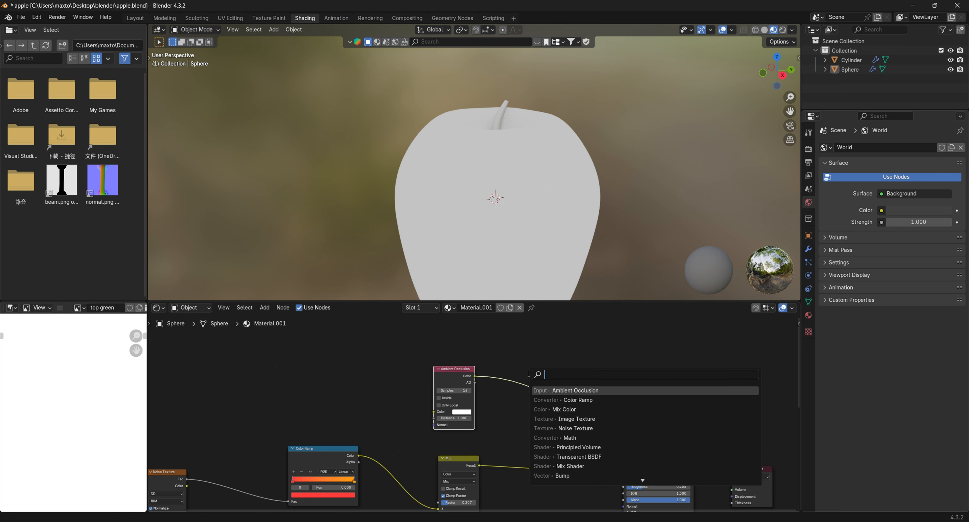
{"action": "left_click", "coordinate": [596, 399]}
{"action": "left_click", "coordinate": [516, 343]}
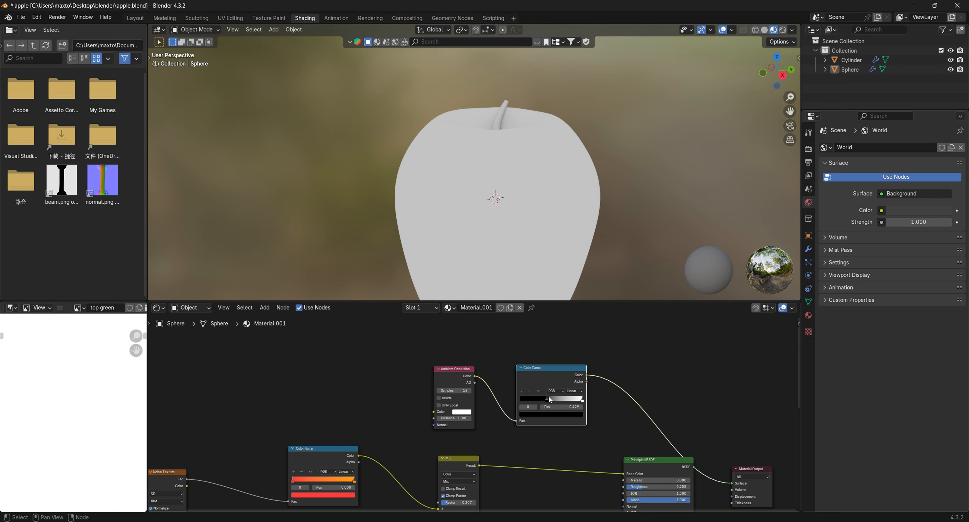
Step: Move the Ambient Occlusion Color Ramp's black stop close to the white stop to isolate the stem cavity
{"action": "left_click_drag", "start_coordinate": [548, 399], "coordinate": [521, 399]}
{"action": "middle_click_drag", "start_coordinate": [569, 212], "coordinate": [588, 326]}
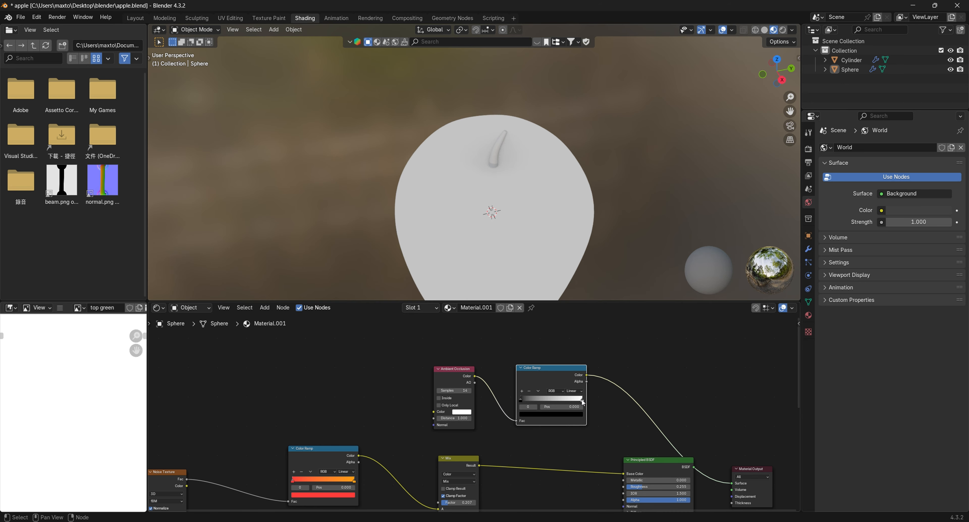
{"action": "left_click_drag", "start_coordinate": [582, 400], "coordinate": [588, 398]}
{"action": "left_click_drag", "start_coordinate": [521, 399], "coordinate": [580, 397]}
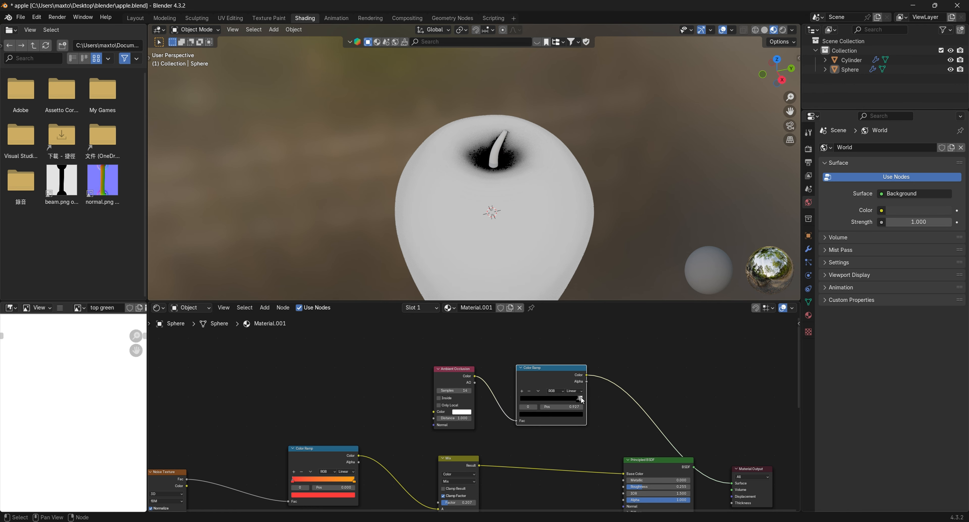
{"action": "middle_click_drag", "start_coordinate": [605, 292], "coordinate": [517, 177]}
{"action": "scroll", "coordinate": [515, 196], "scroll_direction": "down", "scroll_amount": 5}
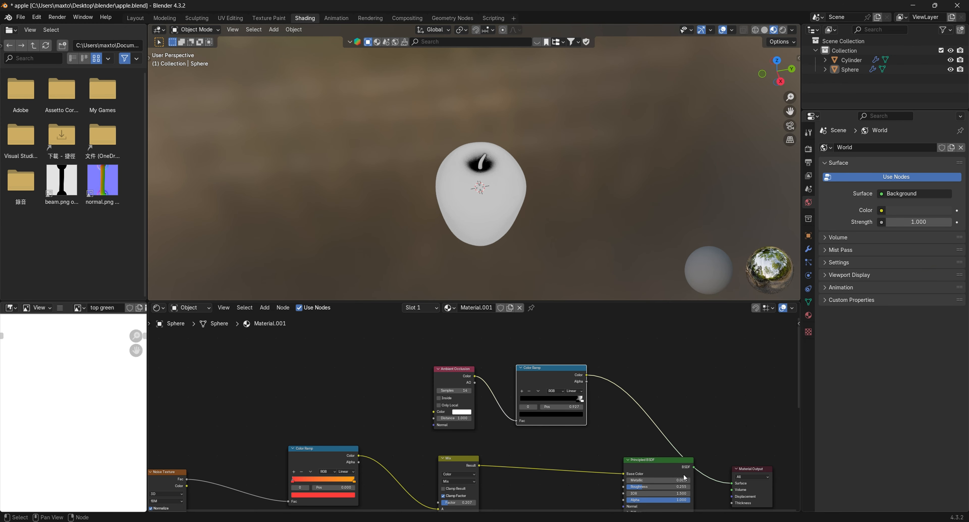
Step: Preview the Principled BSDF on the apple again and move that node away from the Mix node
{"action": "left_click", "coordinate": [666, 466], "text": "ctrl+shift"}
{"action": "left_click_drag", "start_coordinate": [666, 466], "coordinate": [723, 472]}
{"action": "left_click", "coordinate": [747, 471]}
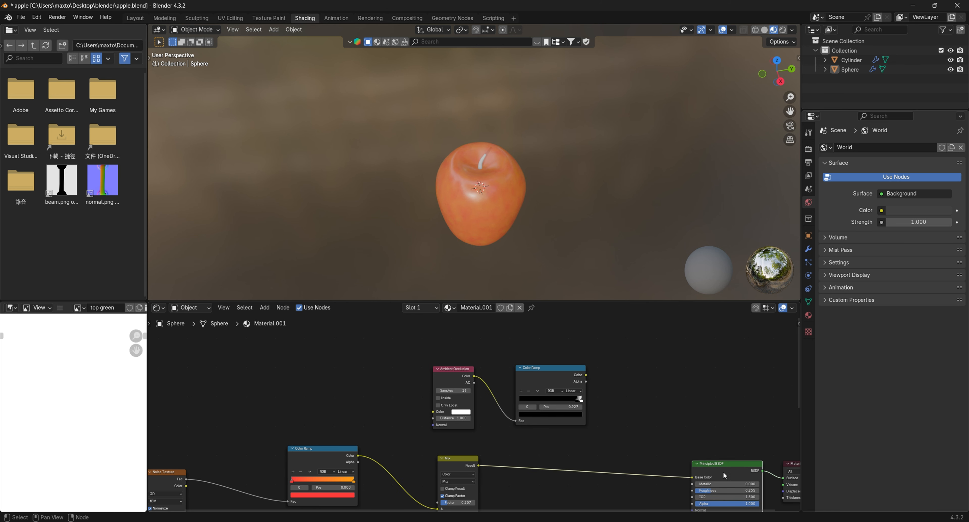
Step: Duplicate the Mix node onto the link before the Principled BSDF and drive its Factor with the Ambient Occlusion Color Ramp
{"action": "left_click", "coordinate": [458, 461]}
{"action": "key", "text": "shift+d"}
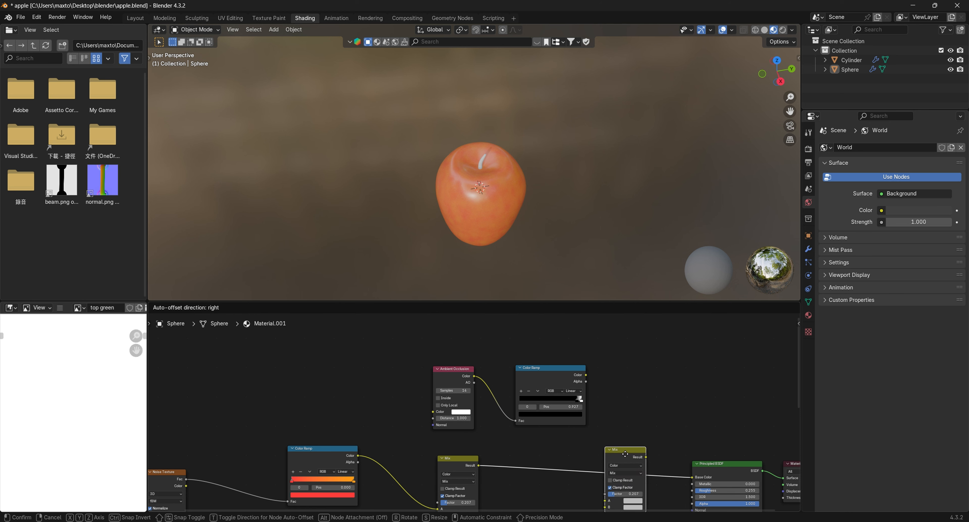
{"action": "left_click", "coordinate": [635, 448]}
{"action": "middle_click_drag", "start_coordinate": [634, 425], "coordinate": [645, 421]}
{"action": "mouse_move", "coordinate": [576, 369]}
{"action": "left_mouse_down"}
{"action": "mouse_move", "coordinate": [561, 379]}
{"action": "mouse_move", "coordinate": [603, 410]}
{"action": "mouse_move", "coordinate": [625, 480]}
{"action": "left_mouse_up"}
{"action": "left_click_drag", "start_coordinate": [548, 386], "coordinate": [561, 377]}
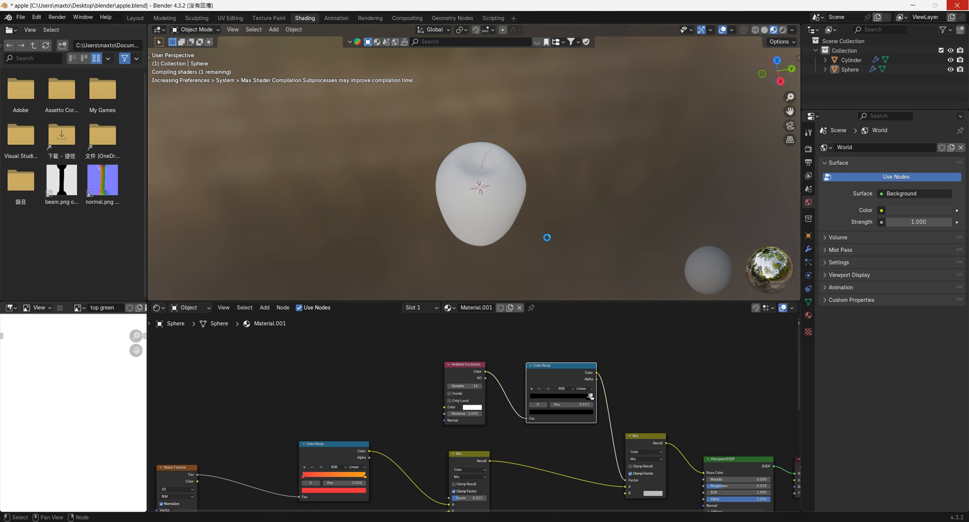
Step: Set the second Mix node's B color to green
{"action": "scroll", "coordinate": [546, 237], "scroll_direction": "up", "scroll_amount": 2}
{"action": "middle_click_drag", "start_coordinate": [546, 237], "coordinate": [536, 314]}
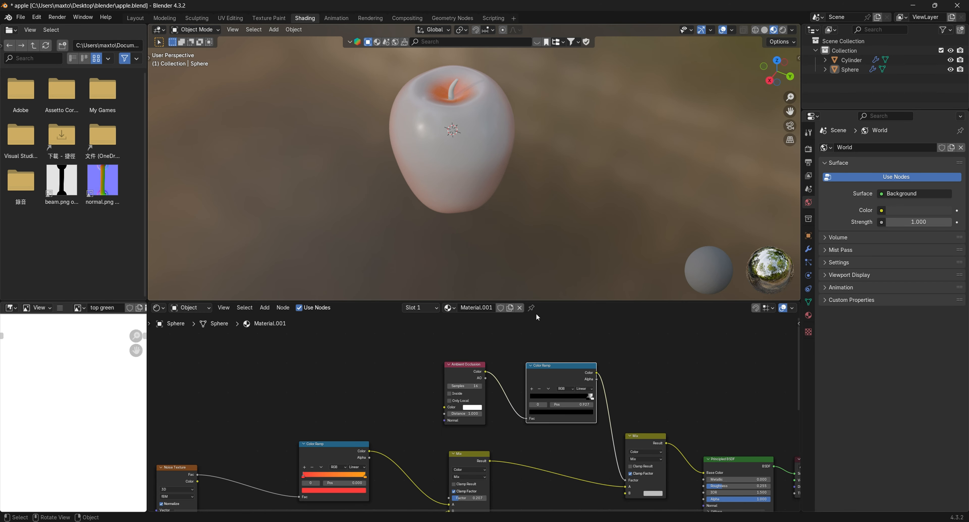
{"action": "left_click", "coordinate": [652, 493]}
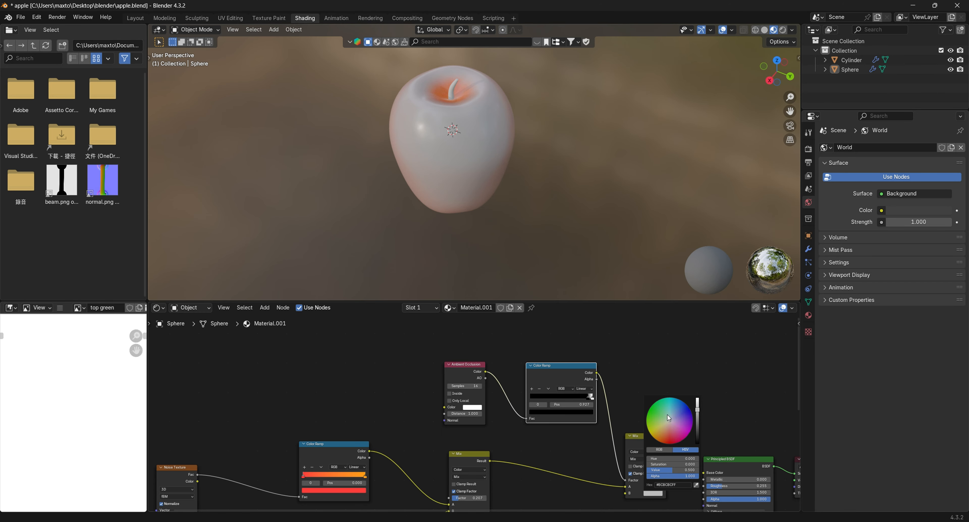
{"action": "left_click", "coordinate": [656, 412]}
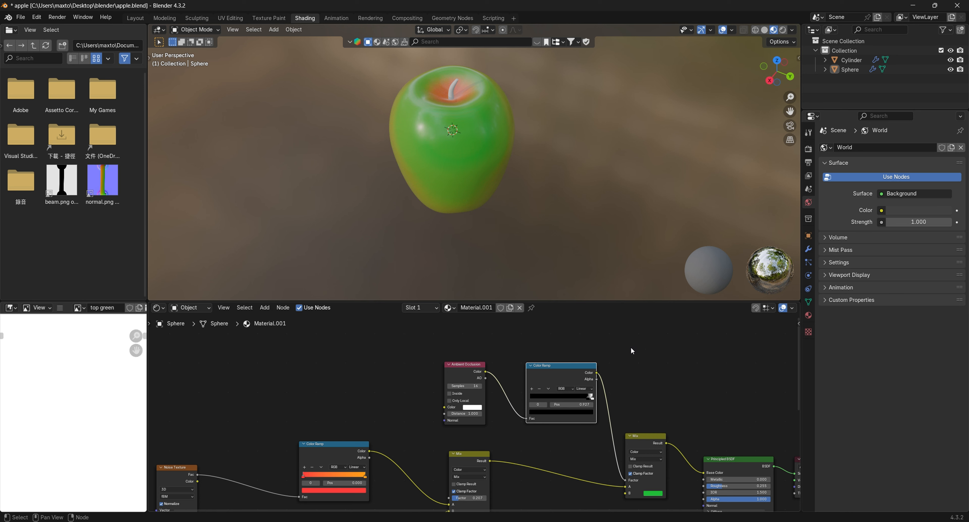
Step: Reverse the Ambient Occlusion Color Ramp's stops and move the white stop to about 0.93, next to the black one
{"action": "left_click_drag", "start_coordinate": [591, 396], "coordinate": [561, 401]}
{"action": "left_click", "coordinate": [589, 397]}
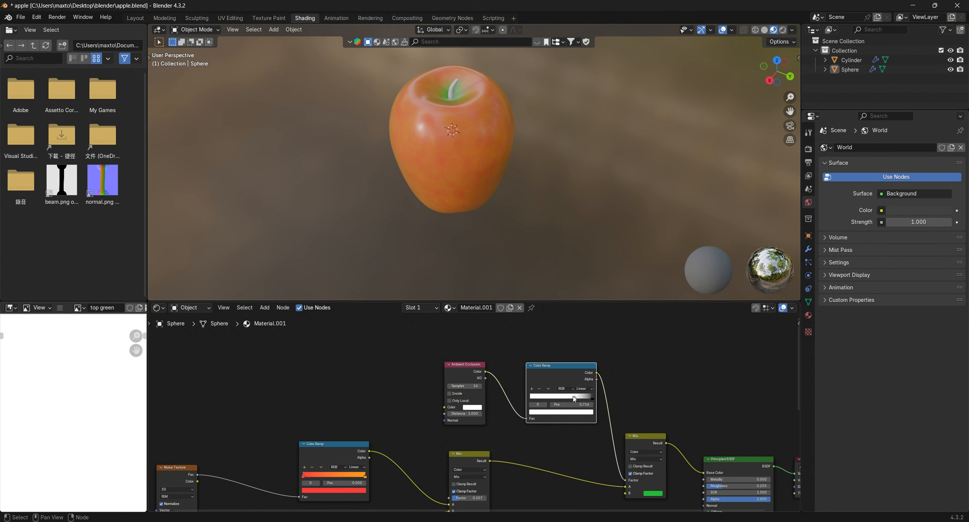
{"action": "left_click_drag", "start_coordinate": [586, 395], "coordinate": [589, 394]}
{"action": "middle_click_drag", "start_coordinate": [583, 255], "coordinate": [607, 191]}
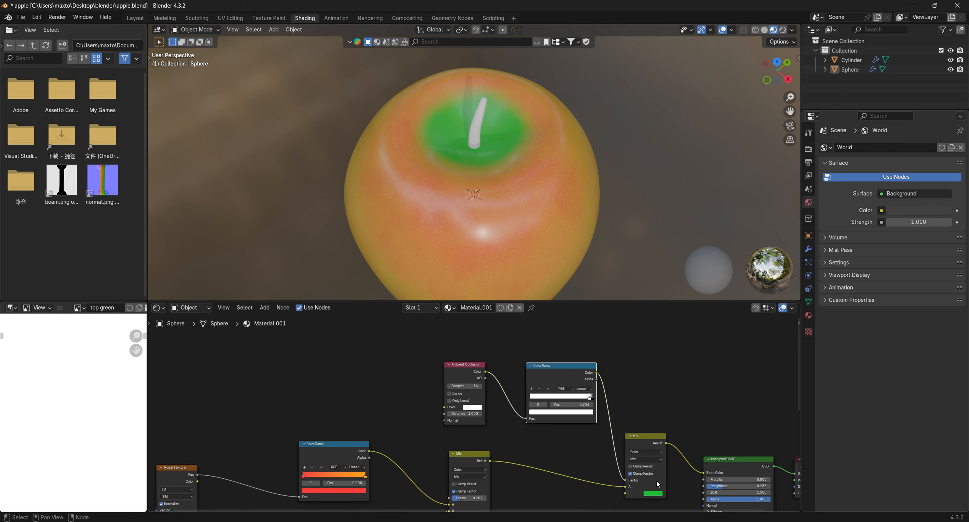
Step: Readjust the Ambient Occlusion Color Ramp's white stop to about 0.84 to soften the green around the stem
{"action": "left_click_drag", "start_coordinate": [589, 398], "coordinate": [480, 405]}
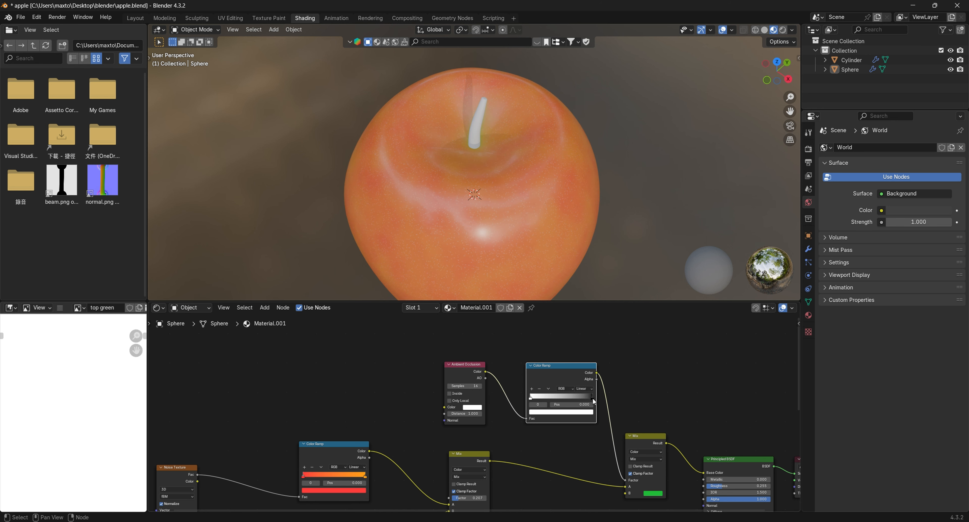
{"action": "left_click_drag", "start_coordinate": [592, 397], "coordinate": [577, 402]}
{"action": "left_click_drag", "start_coordinate": [528, 397], "coordinate": [553, 401]}
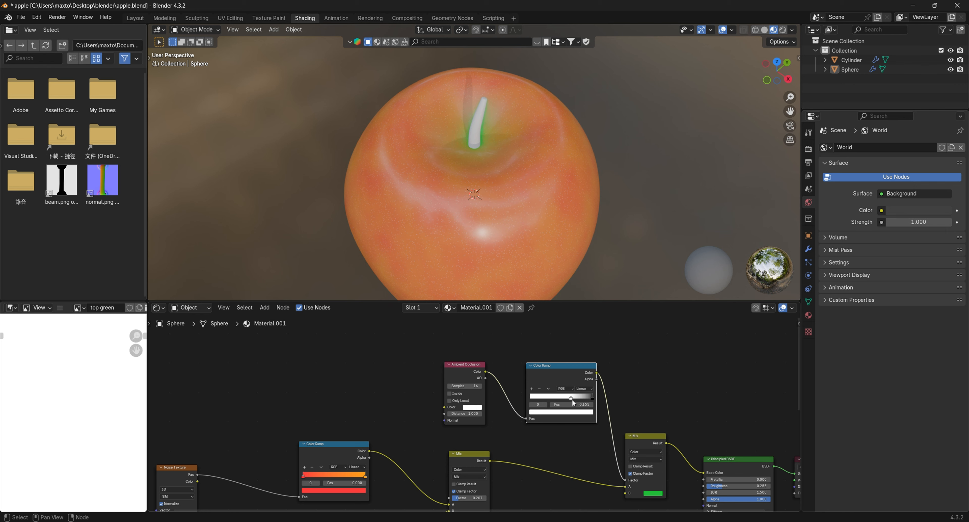
{"action": "scroll", "coordinate": [495, 209], "scroll_direction": "down", "scroll_amount": 6}
{"action": "middle_click_drag", "start_coordinate": [495, 209], "coordinate": [579, 215]}
{"action": "scroll", "coordinate": [548, 108], "scroll_direction": "up", "scroll_amount": 4}
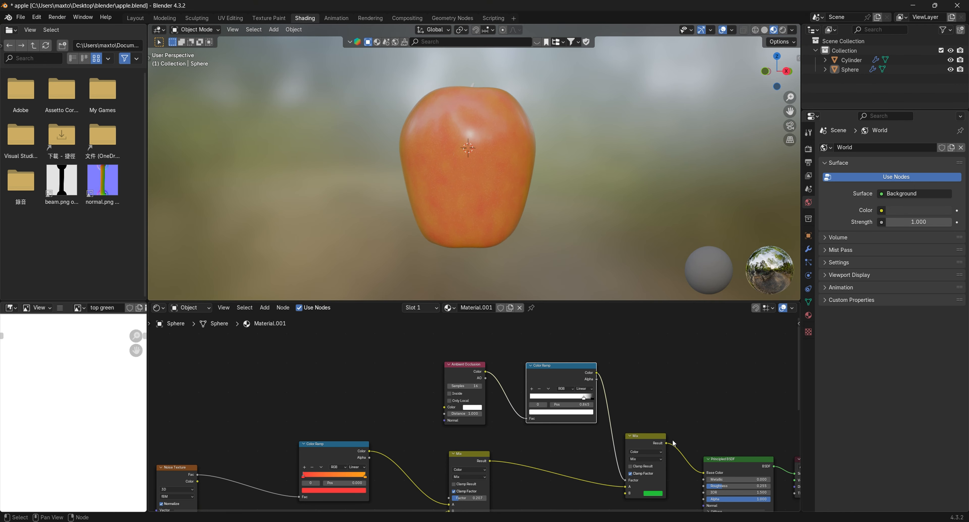
Step: Darken the second Mix node's green B color and check the stem cavity
{"action": "left_click", "coordinate": [657, 494]}
{"action": "left_click_drag", "start_coordinate": [697, 410], "coordinate": [698, 420]}
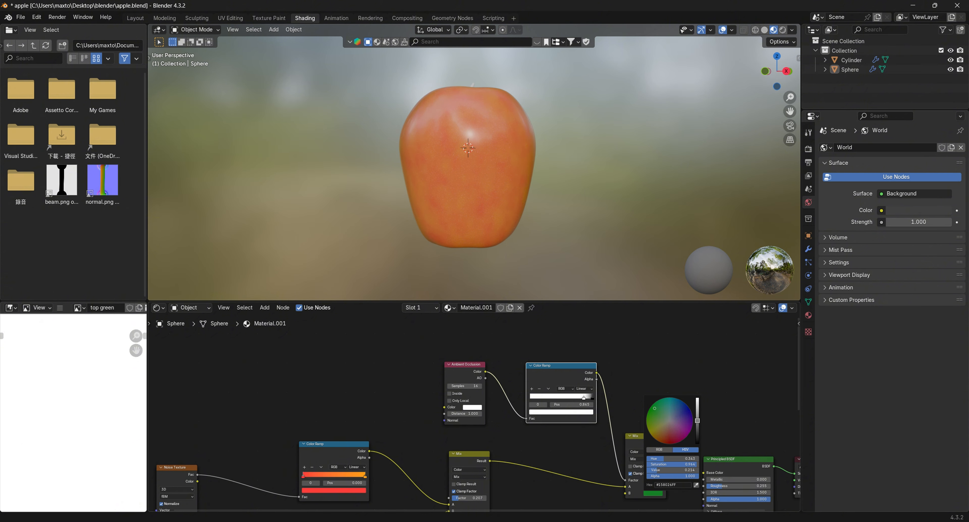
{"action": "middle_click_drag", "start_coordinate": [577, 213], "coordinate": [515, 199]}
{"action": "scroll", "coordinate": [574, 195], "scroll_direction": "up", "scroll_amount": 5}
{"action": "scroll", "coordinate": [504, 225], "scroll_direction": "down", "scroll_amount": 6}
{"action": "scroll", "coordinate": [515, 199], "scroll_direction": "down", "scroll_amount": 2}
{"action": "scroll", "coordinate": [706, 478], "scroll_direction": "down", "scroll_amount": 4}
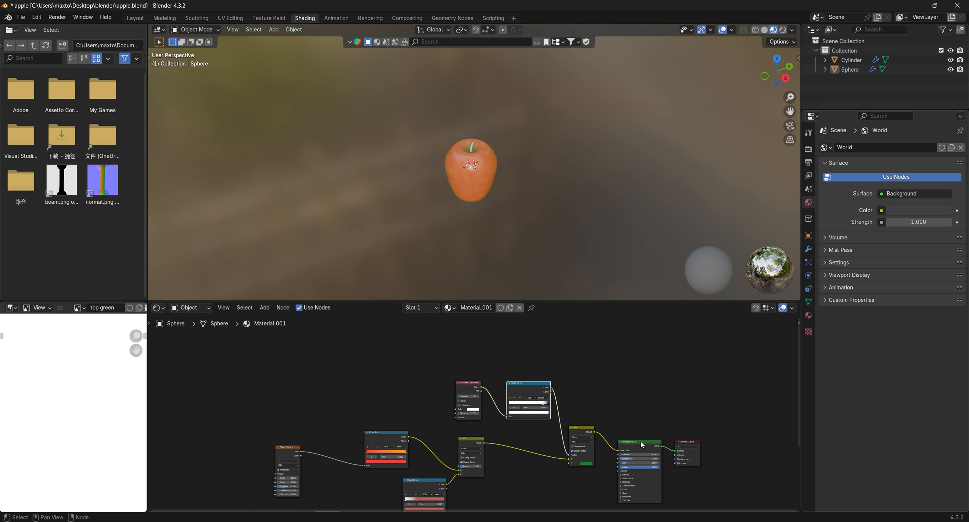
Step: Move the Principled BSDF and Material Output farther away, and connect a new Color Ramp to the second Mix node's B input
{"action": "left_click", "coordinate": [676, 447], "text": "shift"}
{"action": "left_click_drag", "start_coordinate": [676, 448], "coordinate": [761, 438]}
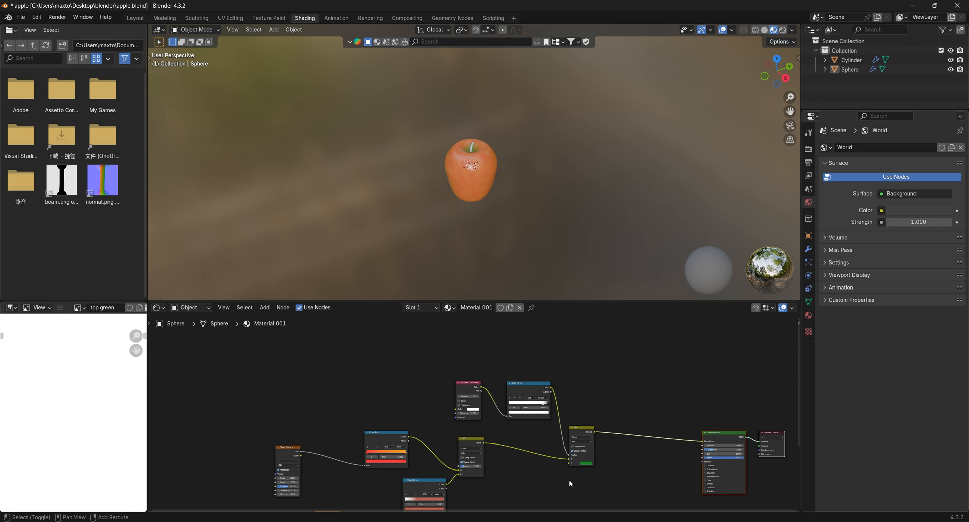
{"action": "key", "text": "shift+a"}
{"action": "left_click", "coordinate": [536, 396]}
{"action": "left_click", "coordinate": [567, 410]}
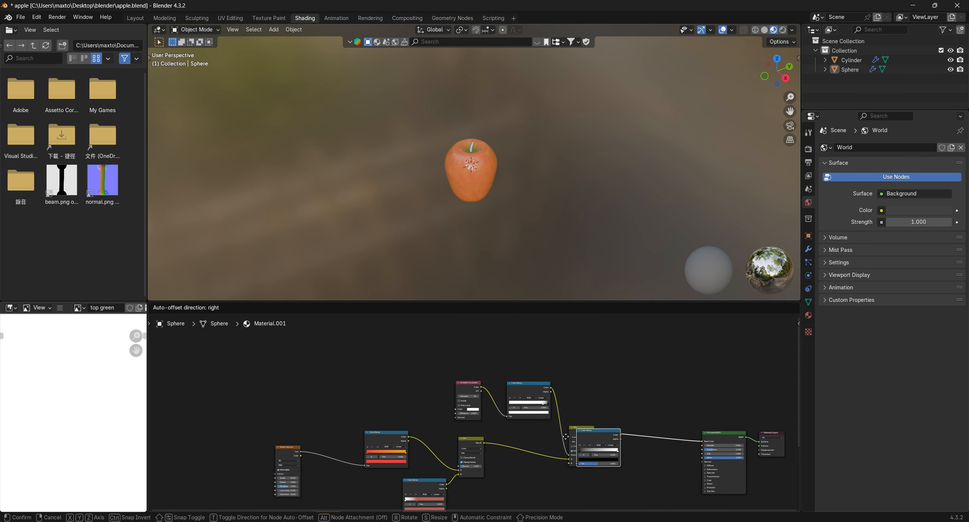
{"action": "left_click", "coordinate": [513, 462]}
{"action": "scroll", "coordinate": [512, 462], "scroll_direction": "up", "scroll_amount": 1}
{"action": "left_click_drag", "start_coordinate": [571, 478], "coordinate": [594, 472]}
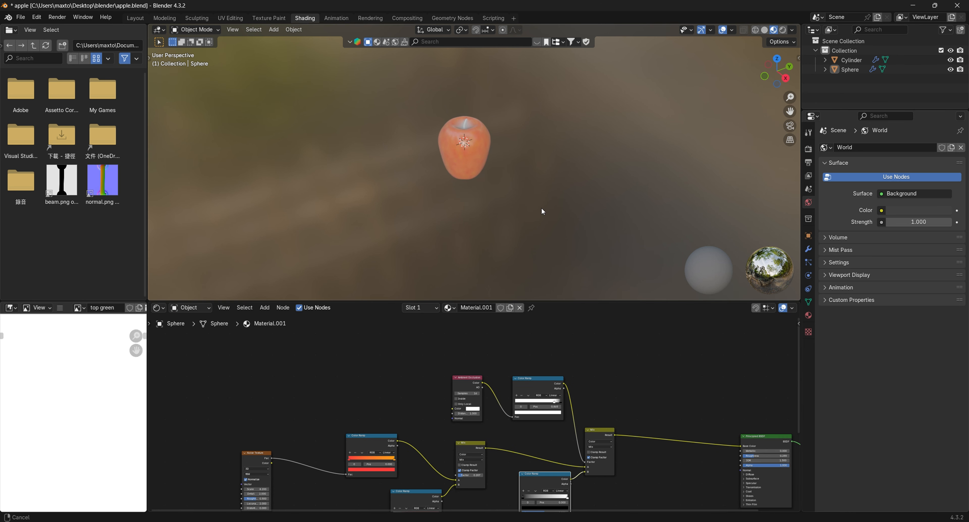
Step: Change the new Color Ramp's black stop to a bright green
{"action": "scroll", "coordinate": [538, 195], "scroll_direction": "up", "scroll_amount": 4}
{"action": "middle_click_drag", "start_coordinate": [537, 192], "coordinate": [570, 265], "text": "shift"}
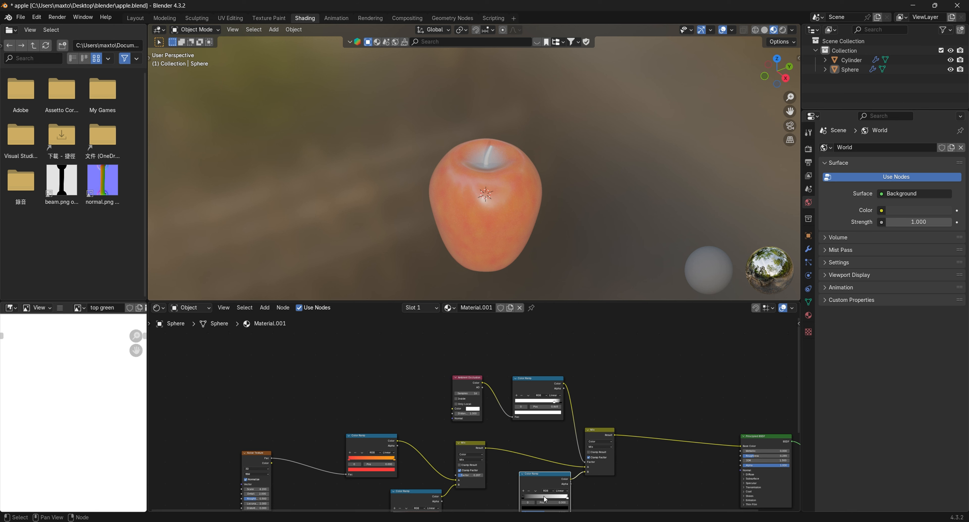
{"action": "middle_click_drag", "start_coordinate": [553, 479], "coordinate": [547, 381]}
{"action": "scroll", "coordinate": [547, 381], "scroll_direction": "up", "scroll_amount": 2}
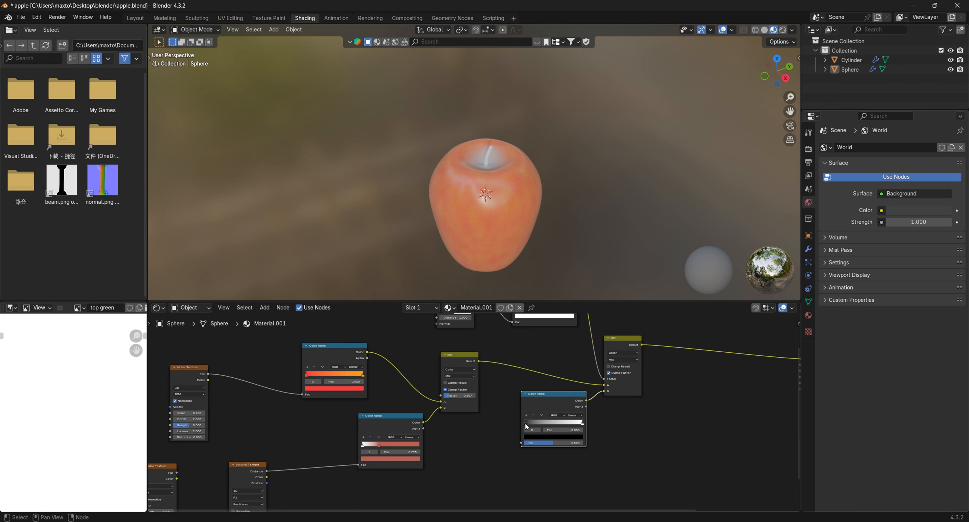
{"action": "left_click", "coordinate": [536, 436]}
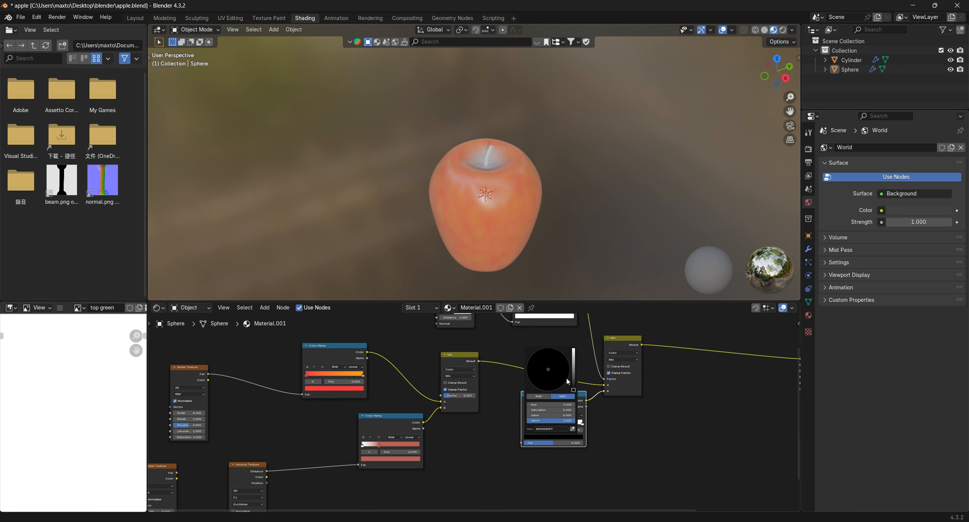
{"action": "left_click_drag", "start_coordinate": [574, 386], "coordinate": [536, 365]}
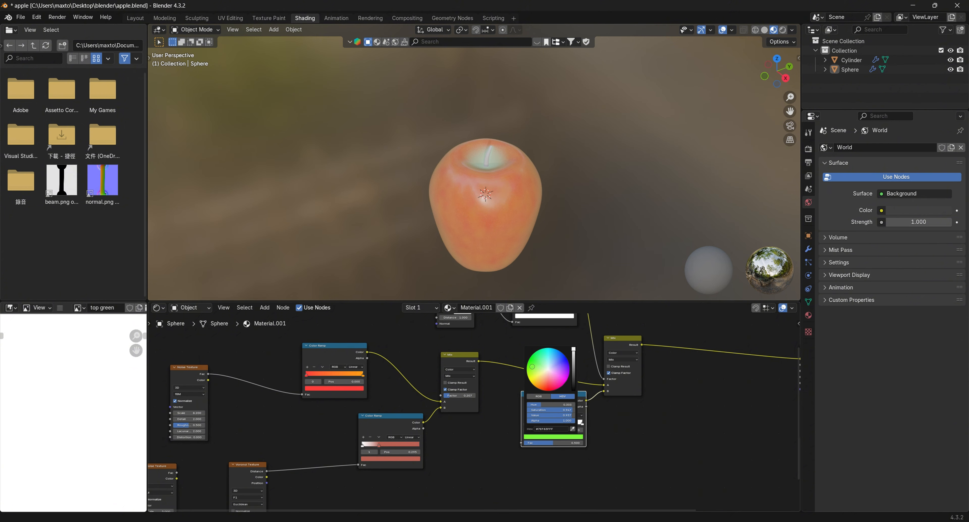
{"action": "scroll", "coordinate": [544, 200], "scroll_direction": "up", "scroll_amount": 5}
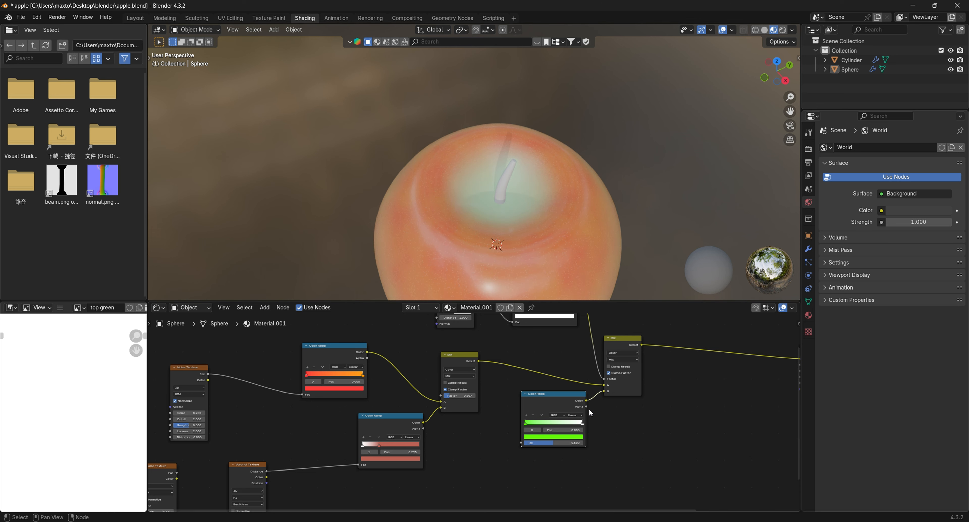
Step: Change the new Color Ramp's white stop to a light yellowish green
{"action": "left_click", "coordinate": [582, 423]}
{"action": "left_click", "coordinate": [552, 436]}
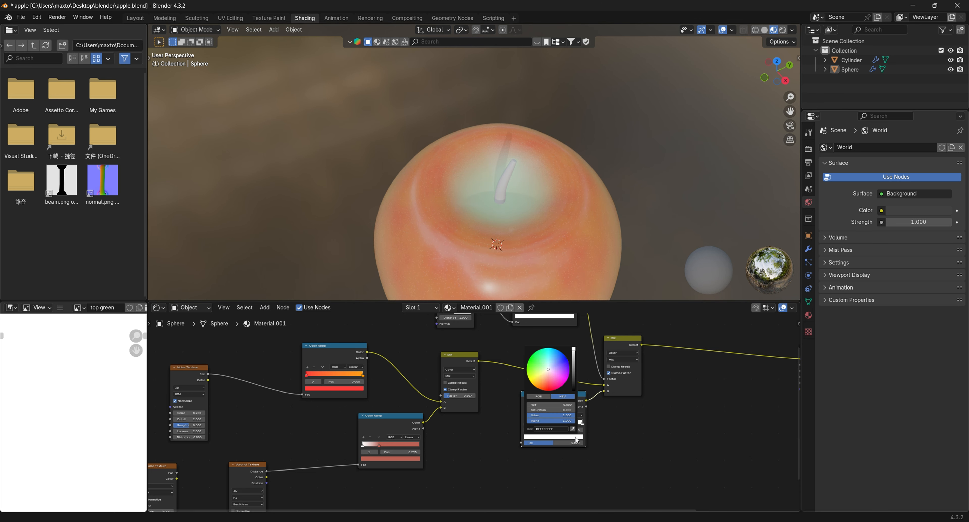
{"action": "left_click_drag", "start_coordinate": [547, 370], "coordinate": [529, 367]}
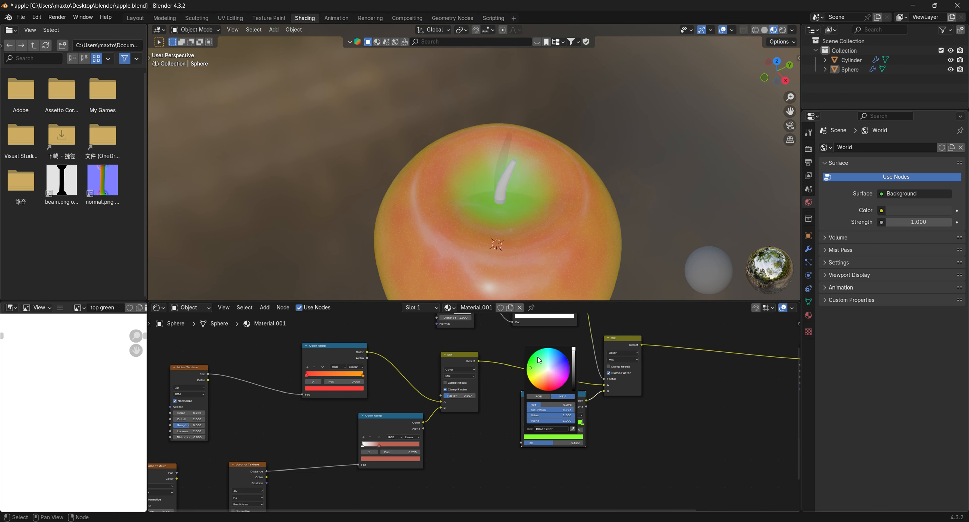
Step: Darken the end stop of the stem cavity's green Color Ramp and move it to position 0.796
{"action": "mouse_move", "coordinate": [625, 183]}
{"action": "middle_mouse_down"}
{"action": "mouse_move", "coordinate": [581, 149]}
{"action": "mouse_move", "coordinate": [636, 165]}
{"action": "mouse_move", "coordinate": [627, 201]}
{"action": "middle_mouse_up"}
{"action": "scroll", "coordinate": [627, 200], "scroll_direction": "up", "scroll_amount": 2}
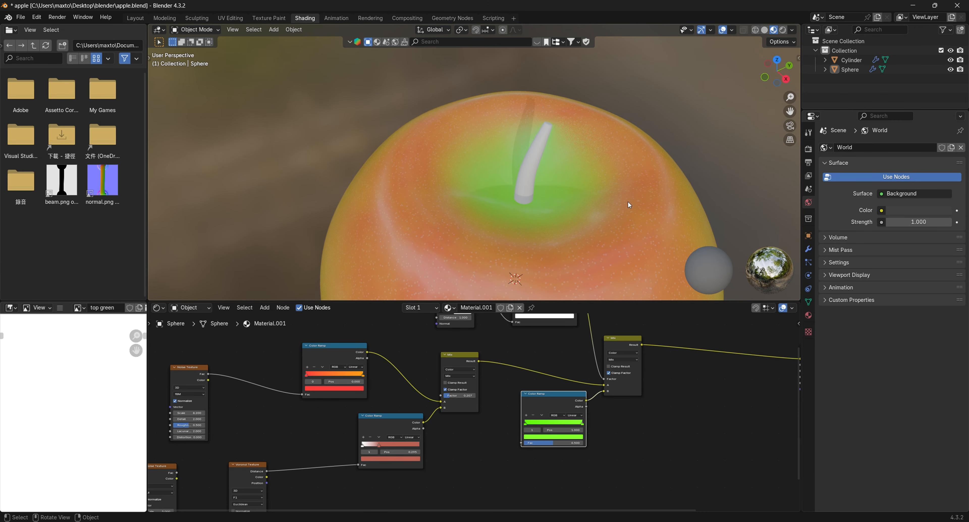
{"action": "scroll", "coordinate": [604, 411], "scroll_direction": "up", "scroll_amount": 2}
{"action": "left_click", "coordinate": [597, 440]}
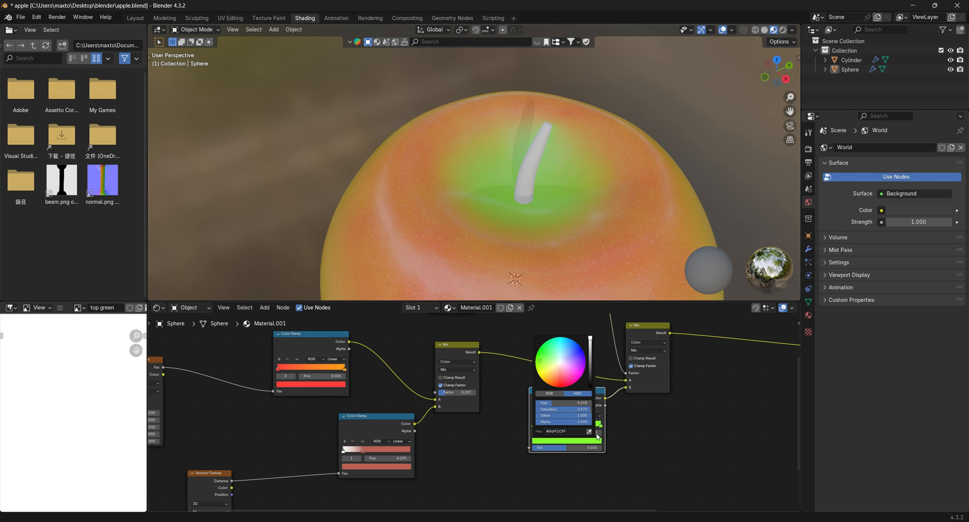
{"action": "left_click_drag", "start_coordinate": [590, 340], "coordinate": [591, 363]}
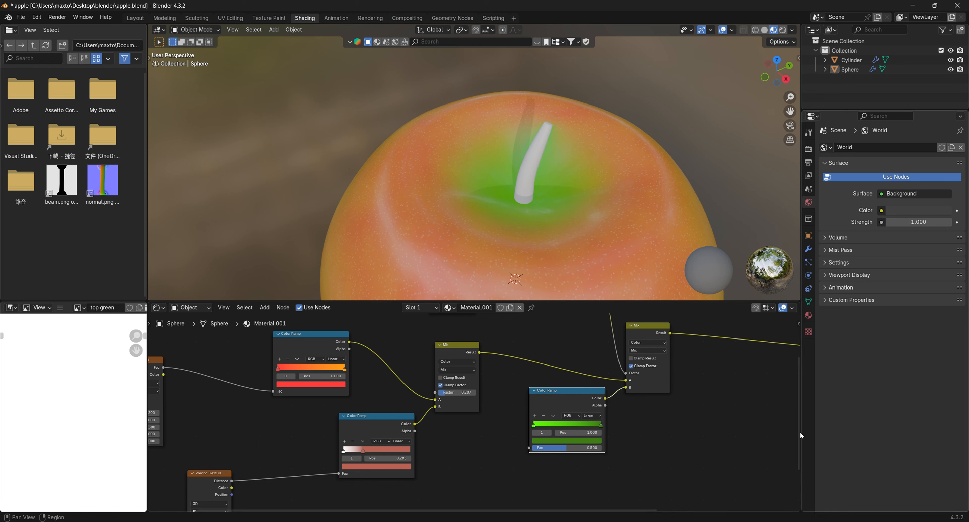
{"action": "left_click_drag", "start_coordinate": [601, 429], "coordinate": [587, 426]}
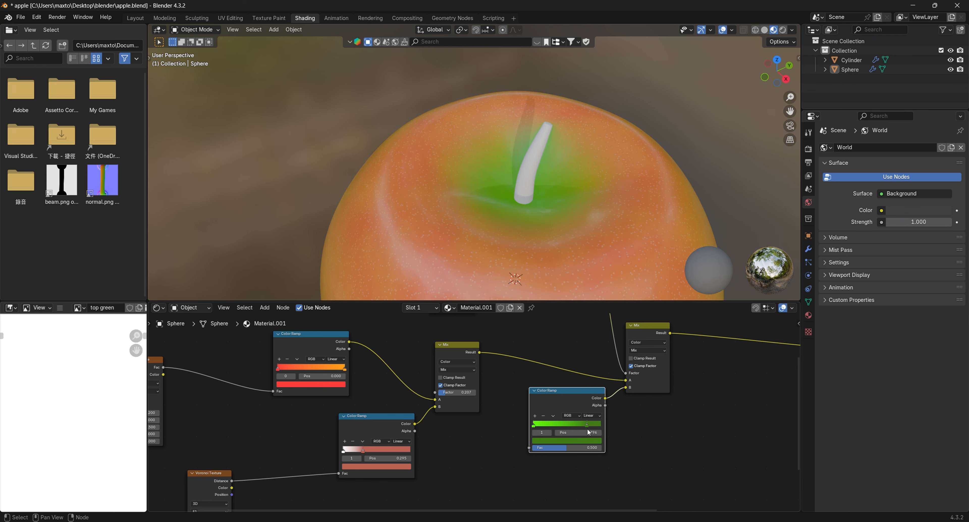
{"action": "scroll", "coordinate": [575, 167], "scroll_direction": "down", "scroll_amount": 4}
{"action": "middle_click_drag", "start_coordinate": [575, 166], "coordinate": [493, 33]}
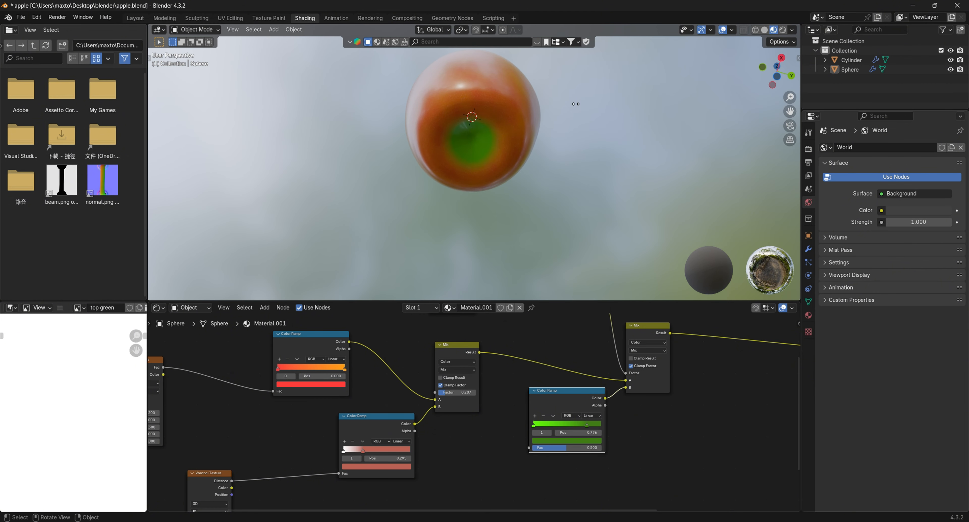
{"action": "middle_click_drag", "start_coordinate": [574, 102], "coordinate": [650, 188]}
{"action": "scroll", "coordinate": [577, 226], "scroll_direction": "down", "scroll_amount": 4}
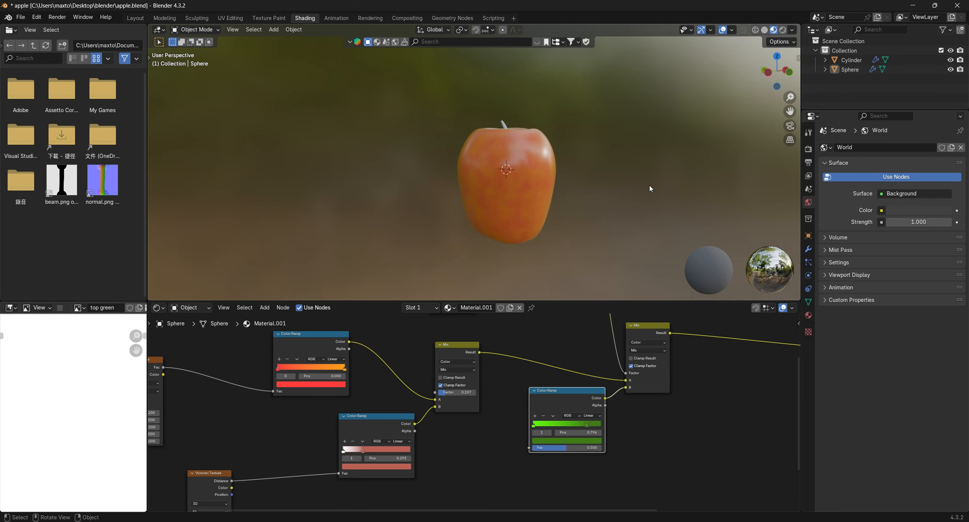
Step: Raise the Principled BSDF's Roughness to 0.422 and check the apple's reflections
{"action": "scroll", "coordinate": [650, 188], "scroll_direction": "up", "scroll_amount": 2}
{"action": "middle_click_drag", "start_coordinate": [760, 391], "coordinate": [600, 396]}
{"action": "scroll", "coordinate": [600, 394], "scroll_direction": "up", "scroll_amount": 2}
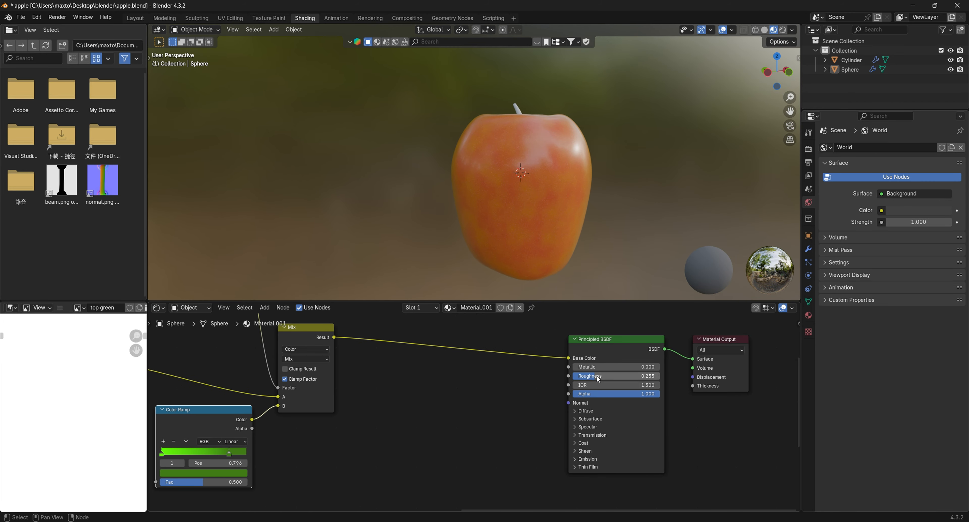
{"action": "left_click_drag", "start_coordinate": [596, 376], "coordinate": [606, 375]}
{"action": "middle_click_drag", "start_coordinate": [579, 195], "coordinate": [526, 191]}
{"action": "scroll", "coordinate": [526, 191], "scroll_direction": "up", "scroll_amount": 2}
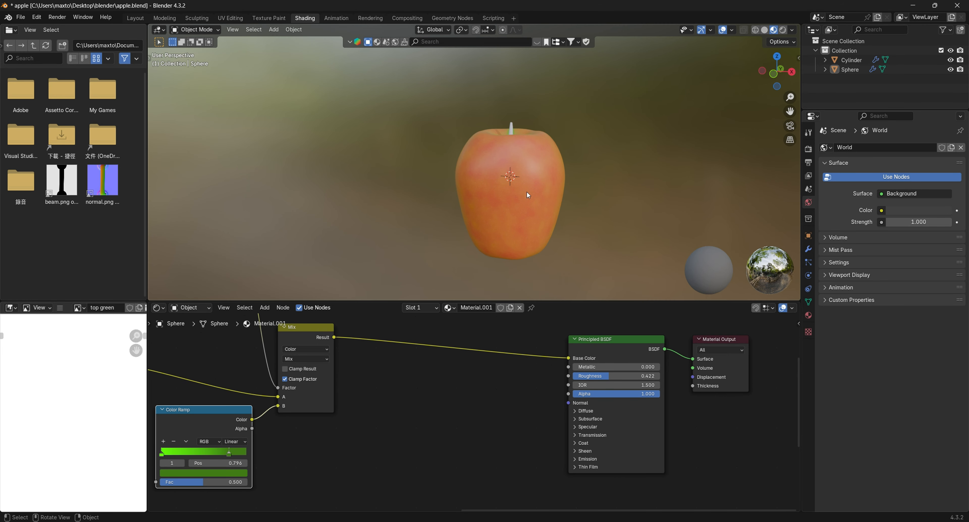
Step: Add Texture Coordinate and Mapping nodes to the Noise Texture feeding the red-orange Color Ramp, and space them away from it
{"action": "middle_click_drag", "start_coordinate": [401, 383], "coordinate": [614, 382]}
{"action": "scroll", "coordinate": [602, 398], "scroll_direction": "down", "scroll_amount": 5}
{"action": "middle_click_drag", "start_coordinate": [513, 209], "coordinate": [525, 150]}
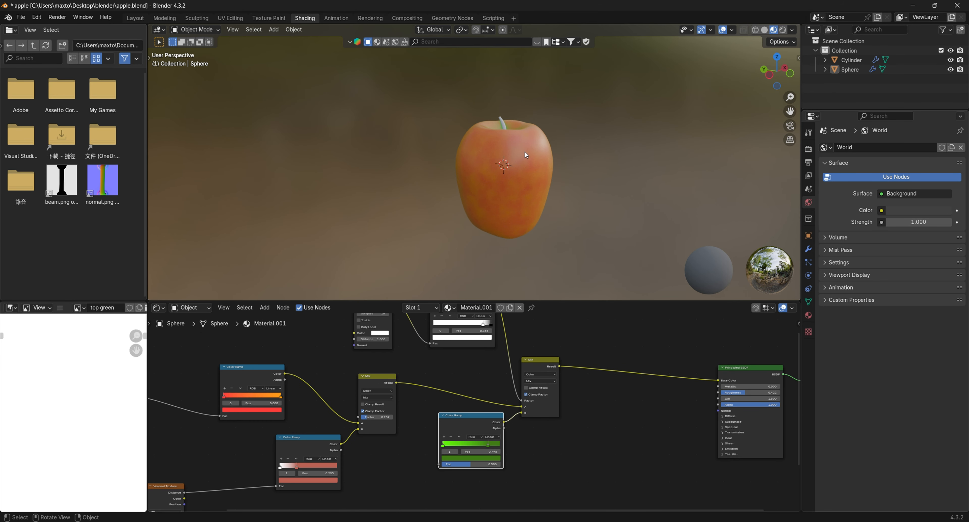
{"action": "middle_click_drag", "start_coordinate": [387, 402], "coordinate": [589, 433]}
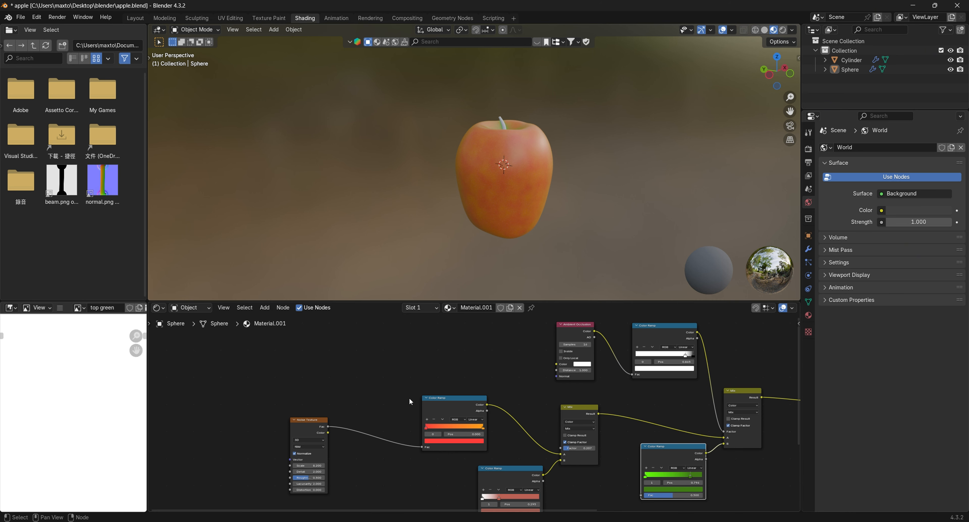
{"action": "middle_click_drag", "start_coordinate": [409, 397], "coordinate": [515, 352]}
{"action": "middle_click_drag", "start_coordinate": [340, 411], "coordinate": [398, 409]}
{"action": "left_click", "coordinate": [464, 377]}
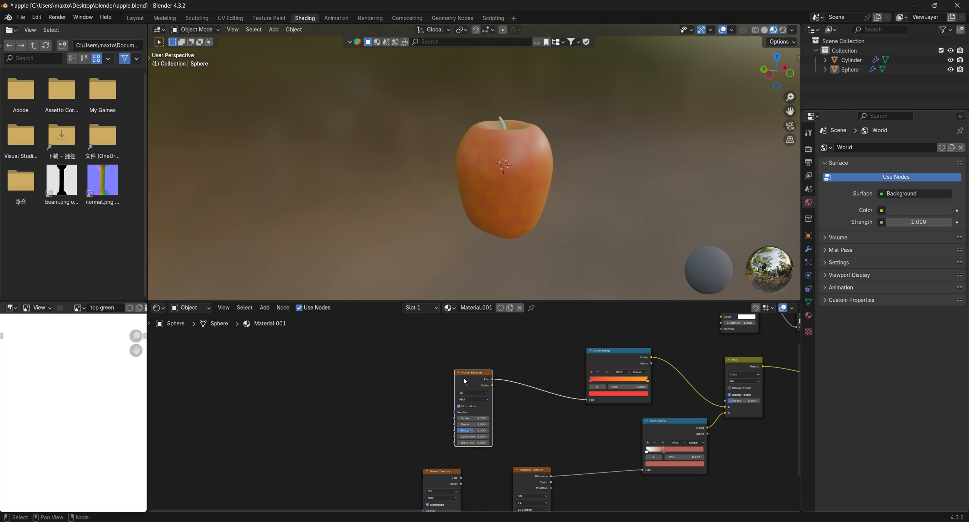
{"action": "key", "text": "ctrl+t"}
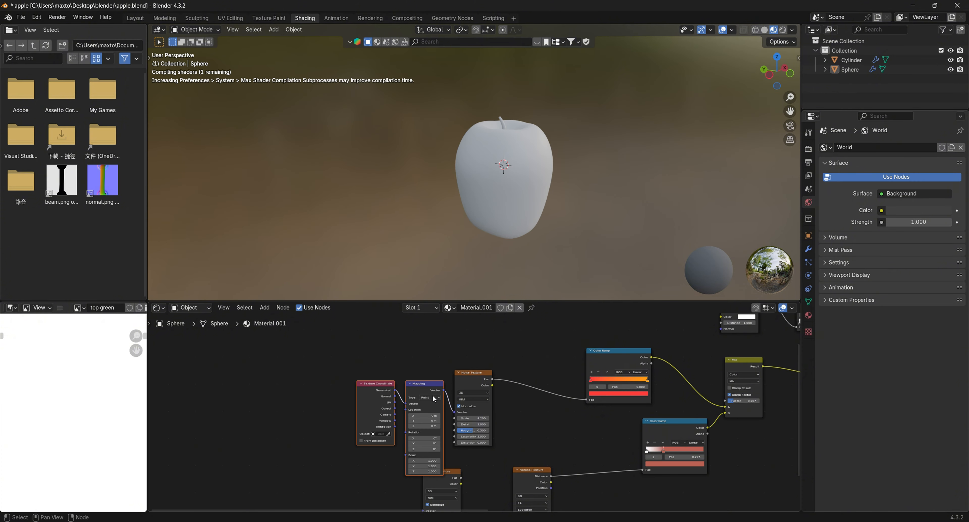
{"action": "left_click_drag", "start_coordinate": [422, 386], "coordinate": [352, 379]}
{"action": "scroll", "coordinate": [424, 452], "scroll_direction": "up", "scroll_amount": 4}
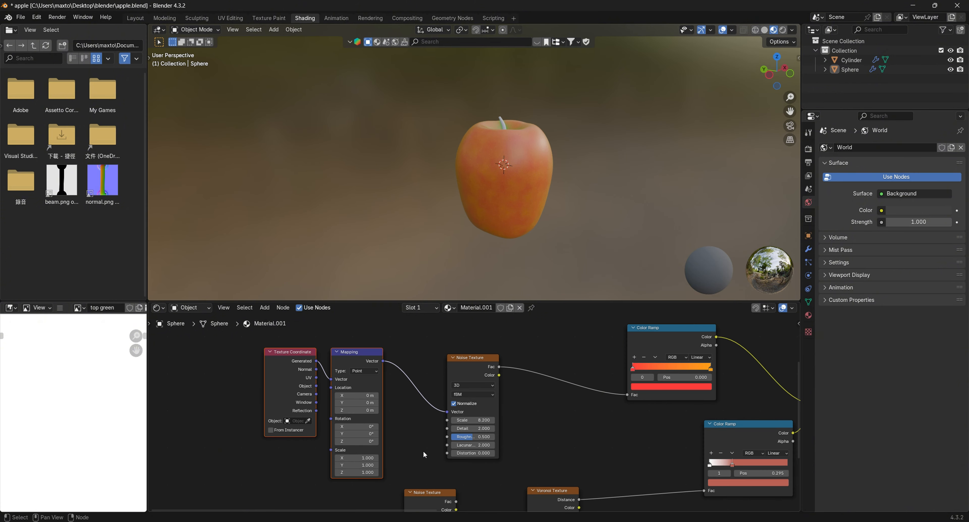
Step: Set the Mapping node's Z scale to 0
{"action": "left_click", "coordinate": [355, 474]}
{"action": "key", "text": "BackSpace"}
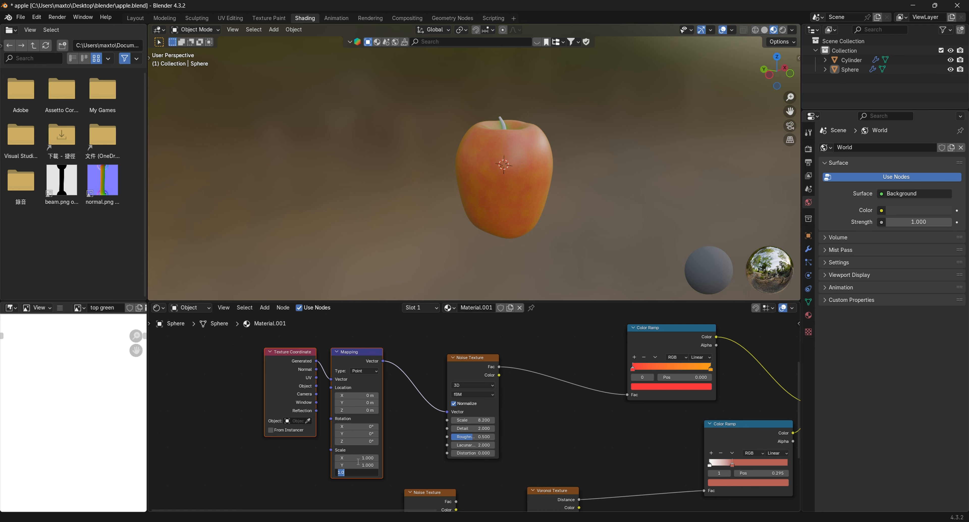
{"action": "key", "text": "Return"}
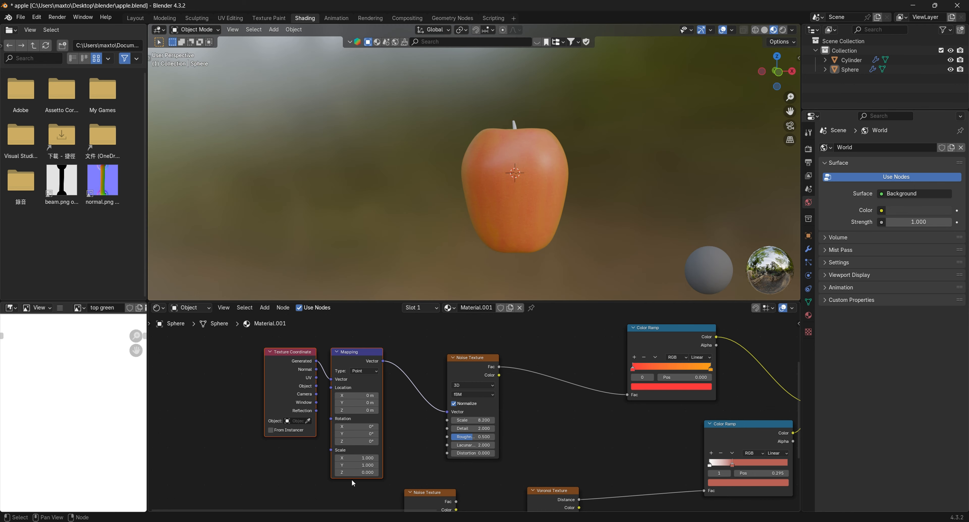
Step: Examine the stretched noise pattern on the apple's skin from several angles and distances
{"action": "middle_click_drag", "start_coordinate": [579, 165], "coordinate": [651, 180]}
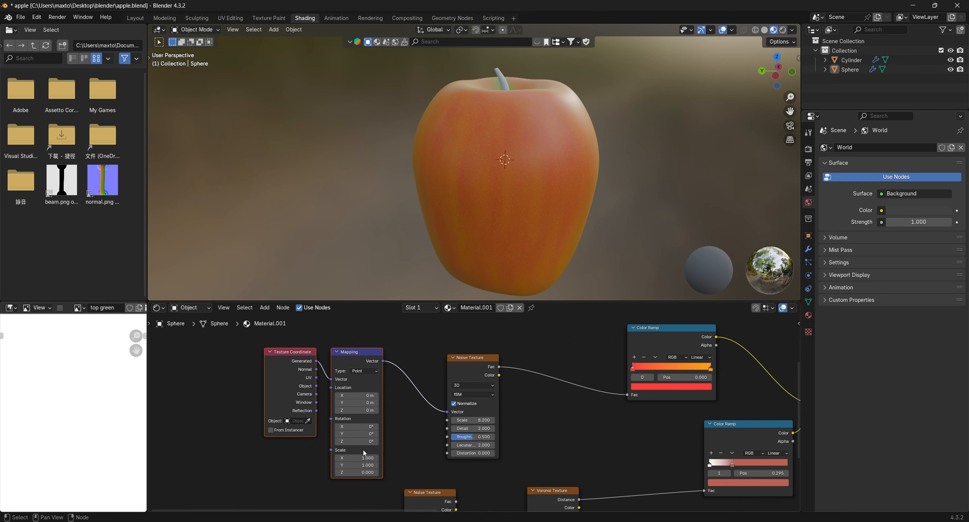
{"action": "middle_click_drag", "start_coordinate": [545, 270], "coordinate": [518, 119]}
{"action": "scroll", "coordinate": [498, 188], "scroll_direction": "up", "scroll_amount": 3}
{"action": "scroll", "coordinate": [517, 119], "scroll_direction": "down", "scroll_amount": 5}
{"action": "scroll", "coordinate": [458, 166], "scroll_direction": "up", "scroll_amount": 3}
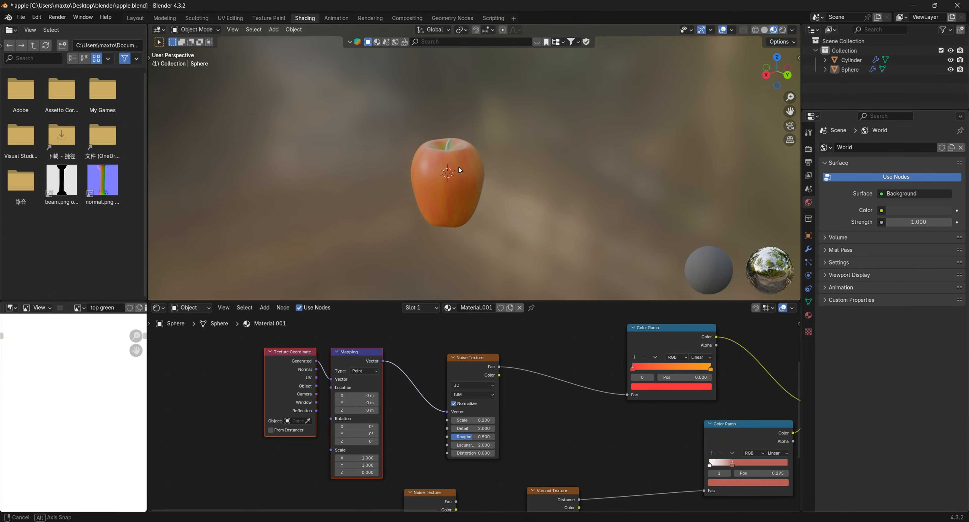
{"action": "scroll", "coordinate": [468, 165], "scroll_direction": "up", "scroll_amount": 4}
{"action": "middle_click_drag", "start_coordinate": [468, 166], "coordinate": [457, 113]}
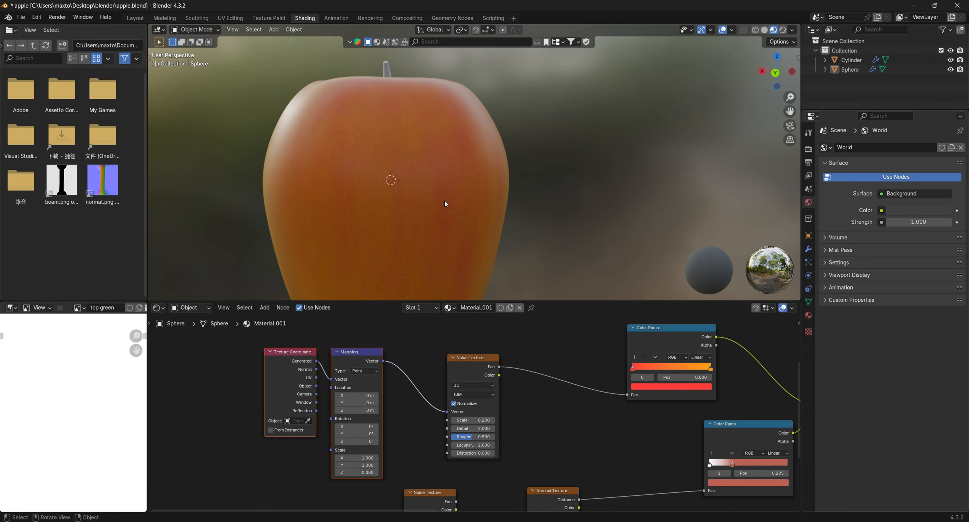
{"action": "scroll", "coordinate": [414, 409], "scroll_direction": "down", "scroll_amount": 6}
{"action": "middle_click_drag", "start_coordinate": [414, 409], "coordinate": [309, 408]}
{"action": "middle_click_drag", "start_coordinate": [514, 139], "coordinate": [559, 133]}
{"action": "middle_click_drag", "start_coordinate": [531, 151], "coordinate": [590, 221]}
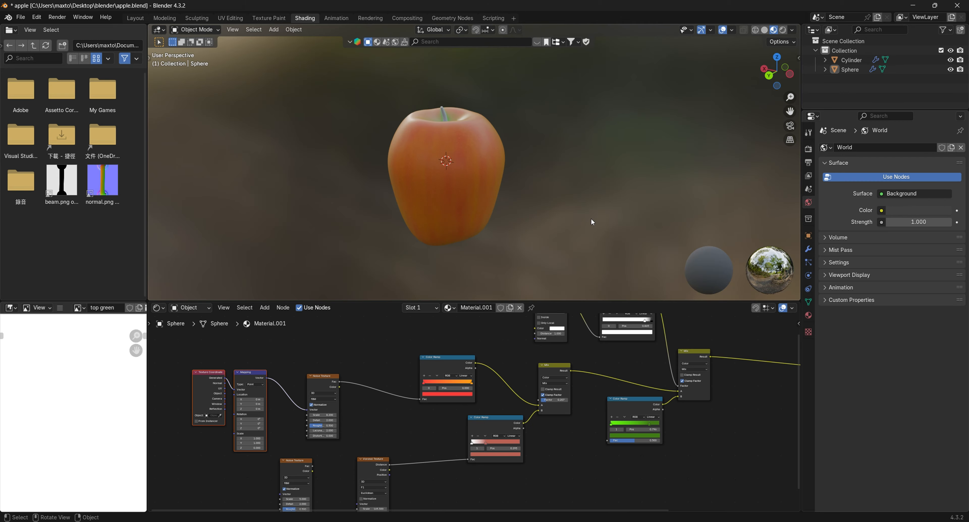
Step: Add a new Noise Texture node between the green Color Ramp and the Principled BSDF
{"action": "middle_click_drag", "start_coordinate": [746, 413], "coordinate": [526, 404]}
{"action": "key", "text": "shift+a"}
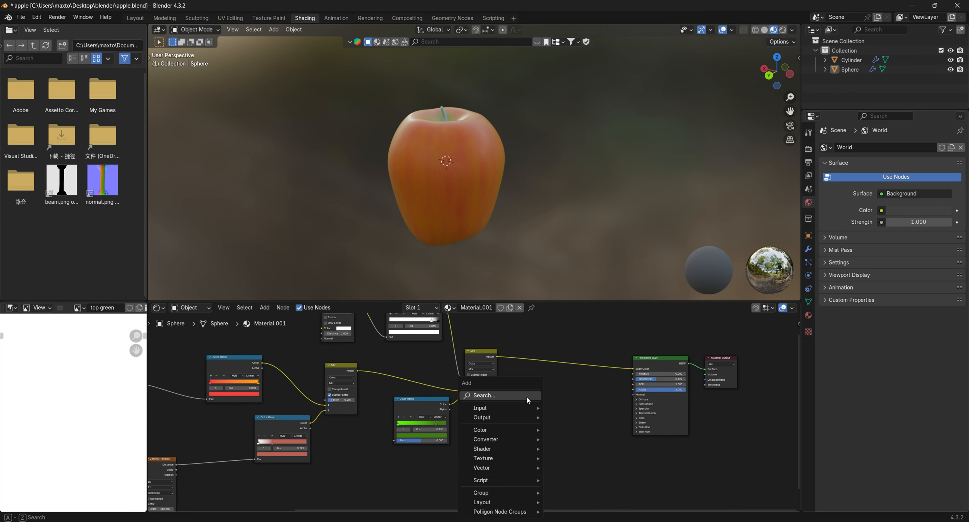
{"action": "left_click", "coordinate": [525, 399]}
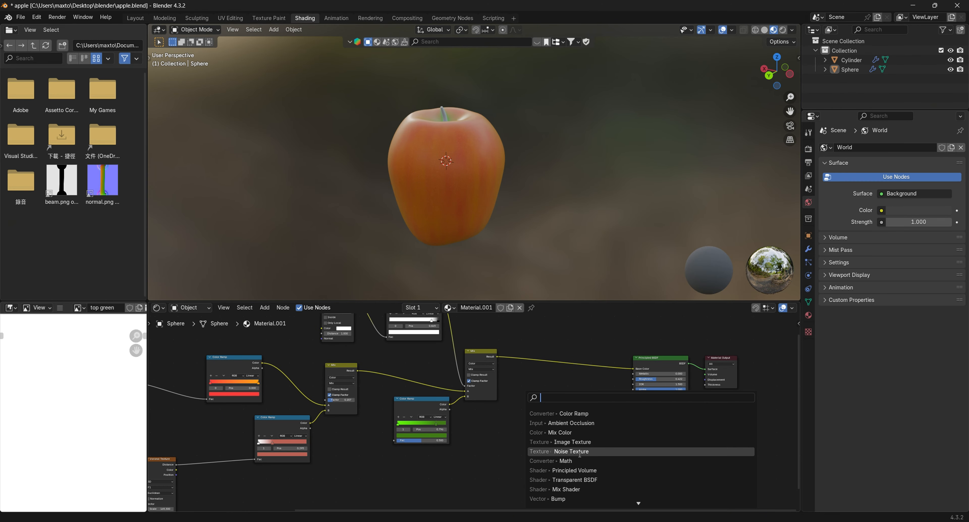
{"action": "left_click", "coordinate": [571, 451]}
{"action": "left_click", "coordinate": [524, 400]}
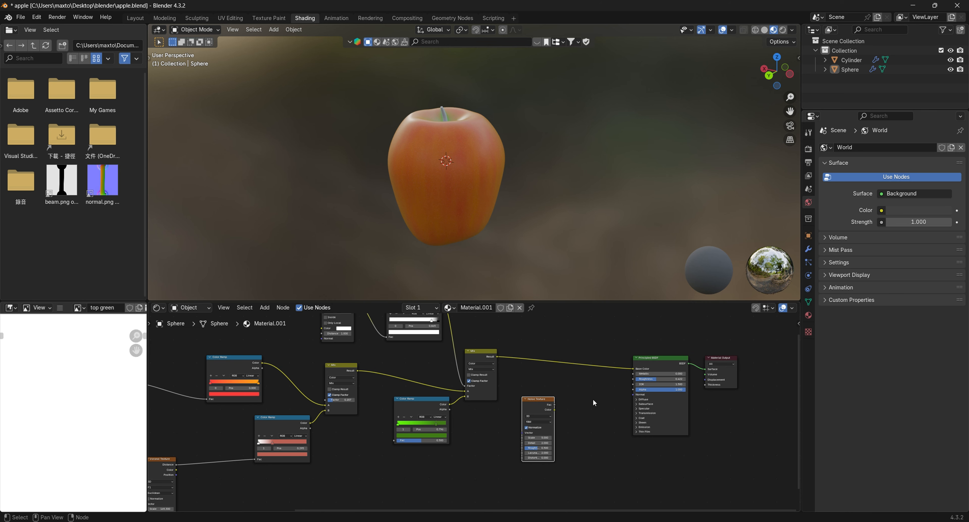
Step: Add a Bump node between the new Noise Texture and the Principled BSDF
{"action": "key", "text": "shift+a"}
{"action": "left_click", "coordinate": [607, 398]}
{"action": "type", "text": "BU"}
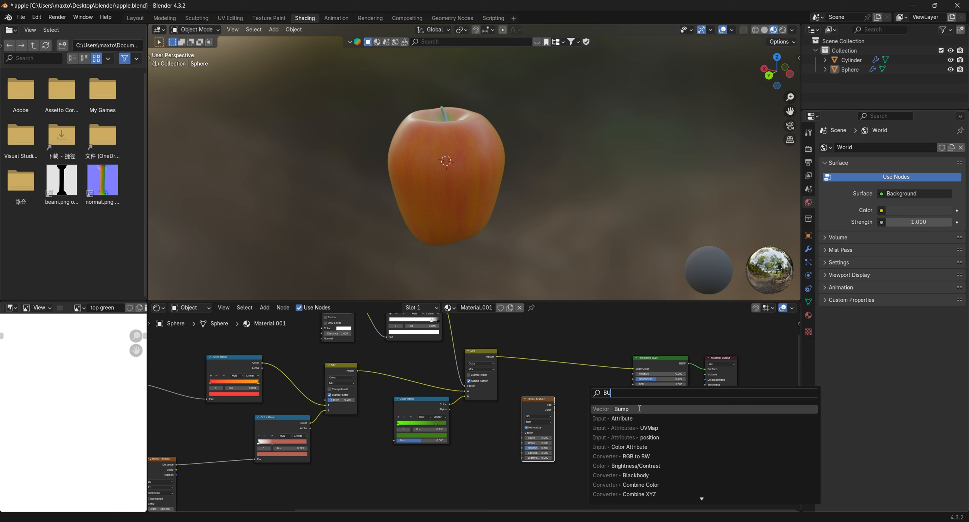
{"action": "left_click", "coordinate": [639, 409]}
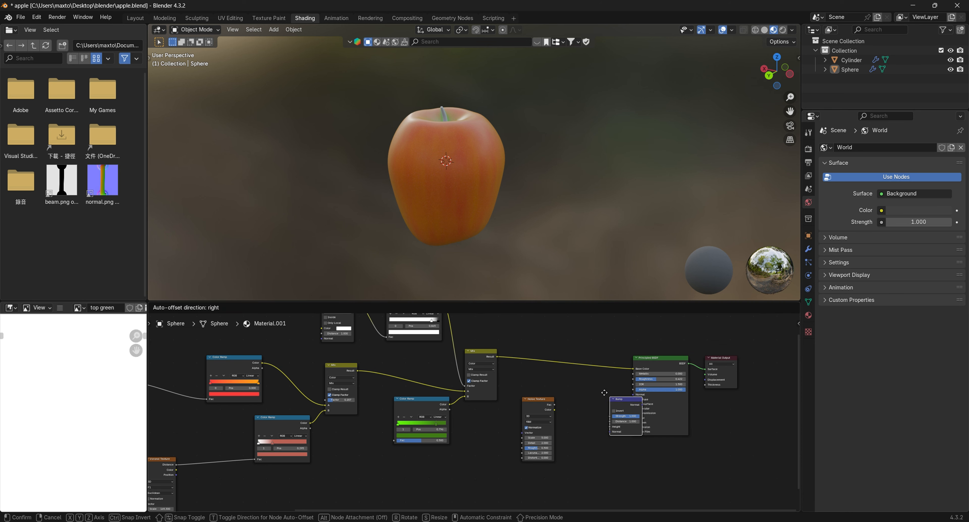
{"action": "left_click", "coordinate": [623, 404]}
Step: Connect the Bump node's Normal to the Principled BSDF's Normal, and the new Noise Texture's Color to the Bump's Height
{"action": "scroll", "coordinate": [624, 405], "scroll_direction": "up", "scroll_amount": 2}
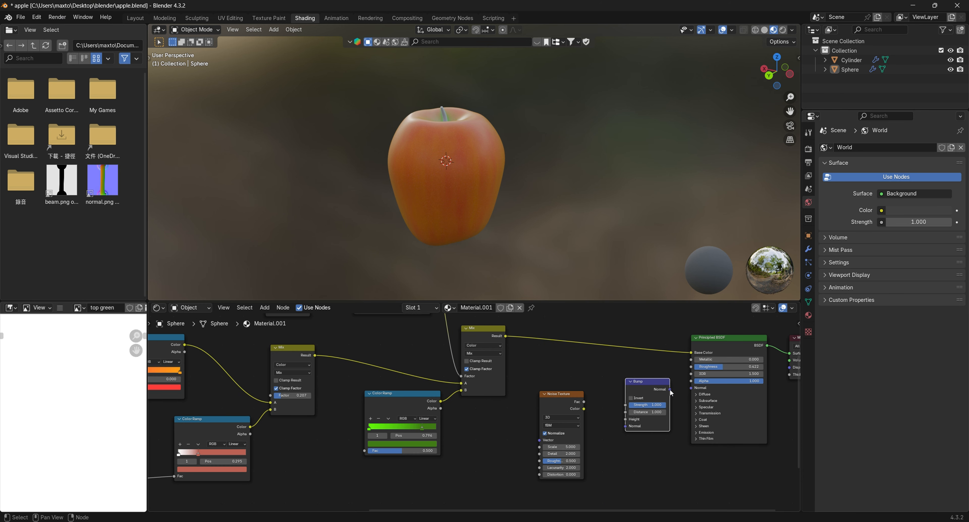
{"action": "scroll", "coordinate": [577, 432], "scroll_direction": "up", "scroll_amount": 1}
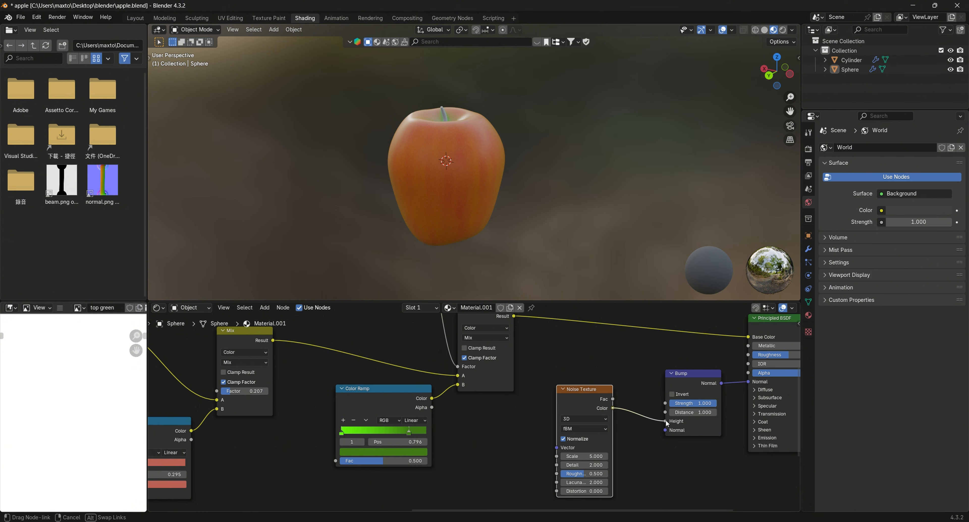
{"action": "left_click_drag", "start_coordinate": [666, 422], "coordinate": [666, 421]}
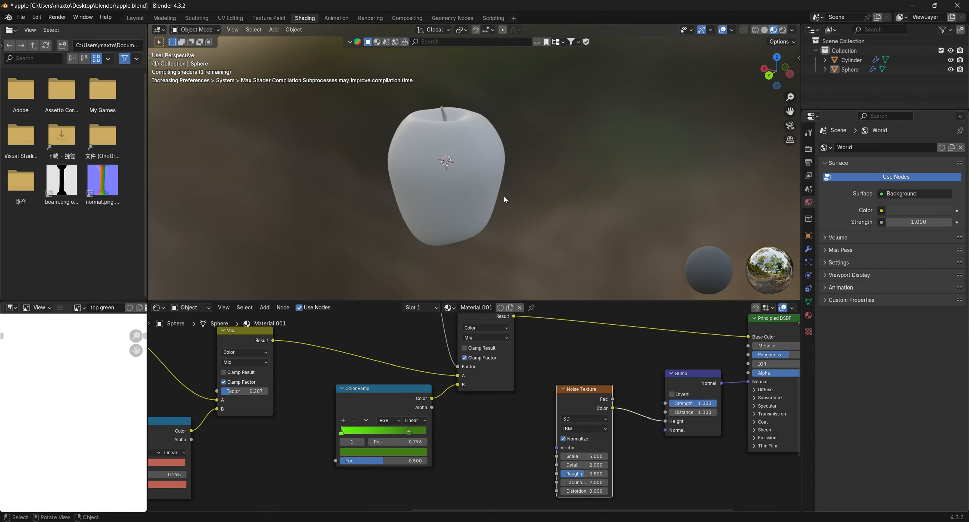
Step: Raise the Scale of the Noise Texture driving the bump to 21.1
{"action": "scroll", "coordinate": [510, 195], "scroll_direction": "up", "scroll_amount": 2}
{"action": "middle_click_drag", "start_coordinate": [523, 195], "coordinate": [576, 162]}
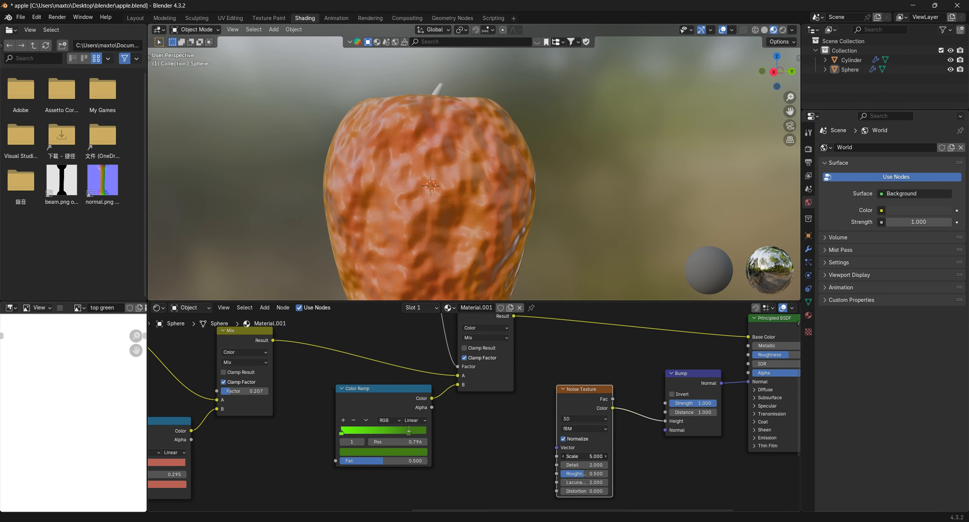
{"action": "left_click_drag", "start_coordinate": [579, 456], "coordinate": [580, 457]}
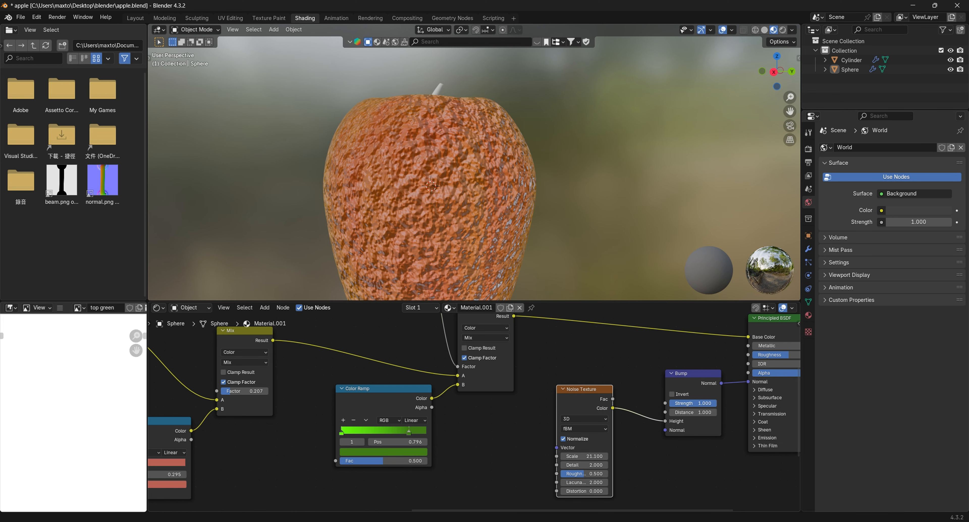
Step: Reduce the Bump node's Strength to 0.023, checking the skin relief around the apple
{"action": "left_click_drag", "start_coordinate": [706, 403], "coordinate": [671, 403]}
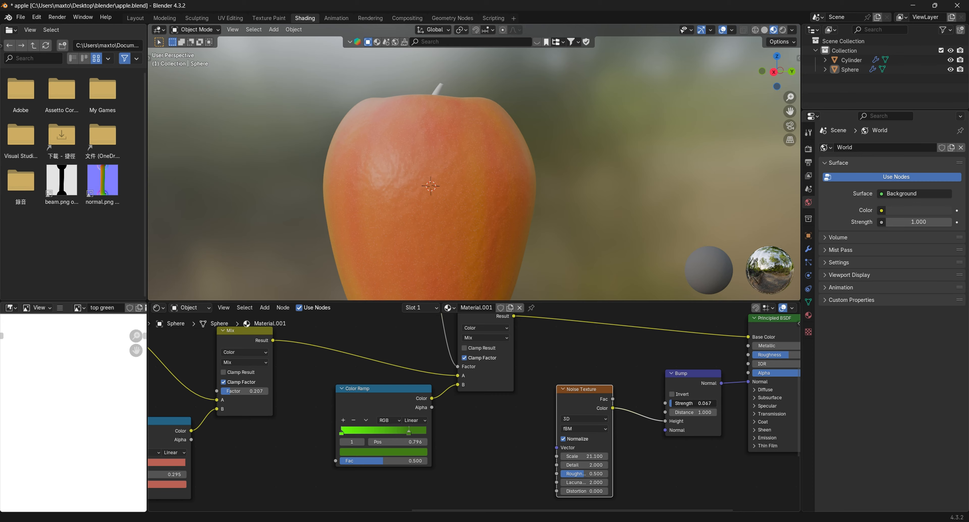
{"action": "middle_click_drag", "start_coordinate": [480, 164], "coordinate": [504, 159]}
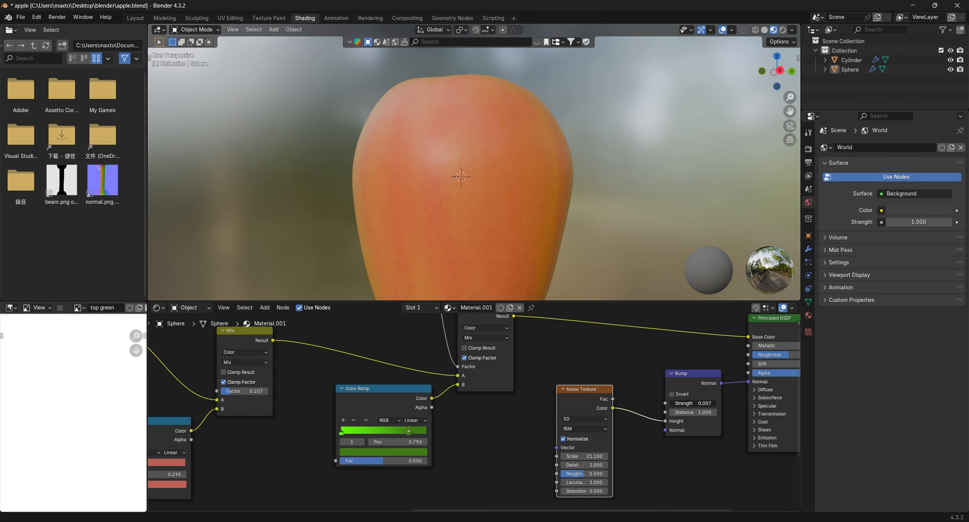
{"action": "middle_click_drag", "start_coordinate": [478, 205], "coordinate": [601, 251]}
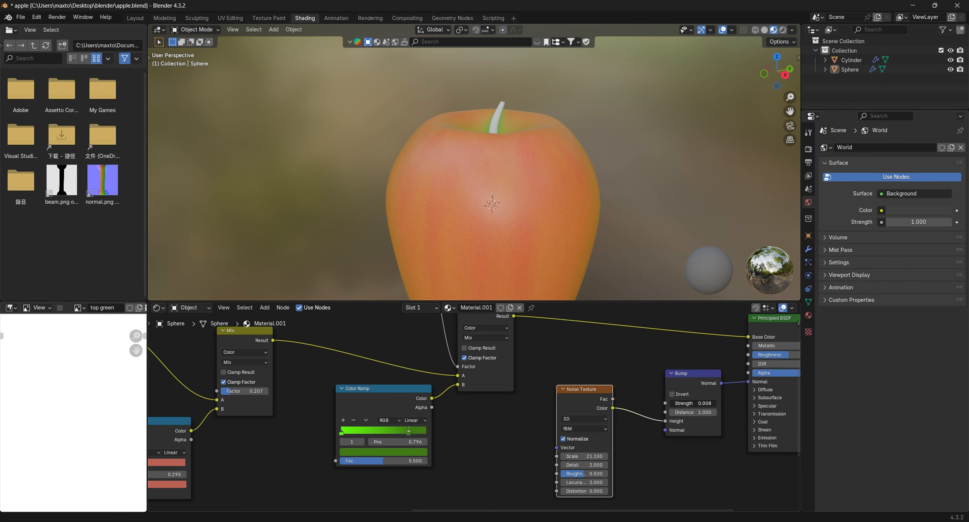
{"action": "middle_click_drag", "start_coordinate": [553, 176], "coordinate": [575, 162]}
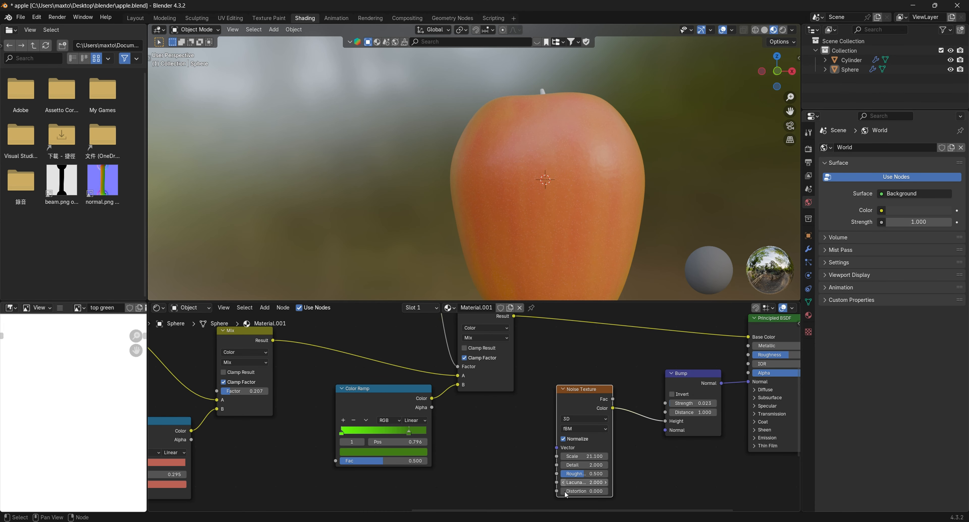
Step: Set the bump Noise Texture's Distortion to 1.4 and check the skin up close and farther away
{"action": "scroll", "coordinate": [584, 196], "scroll_direction": "up", "scroll_amount": 5}
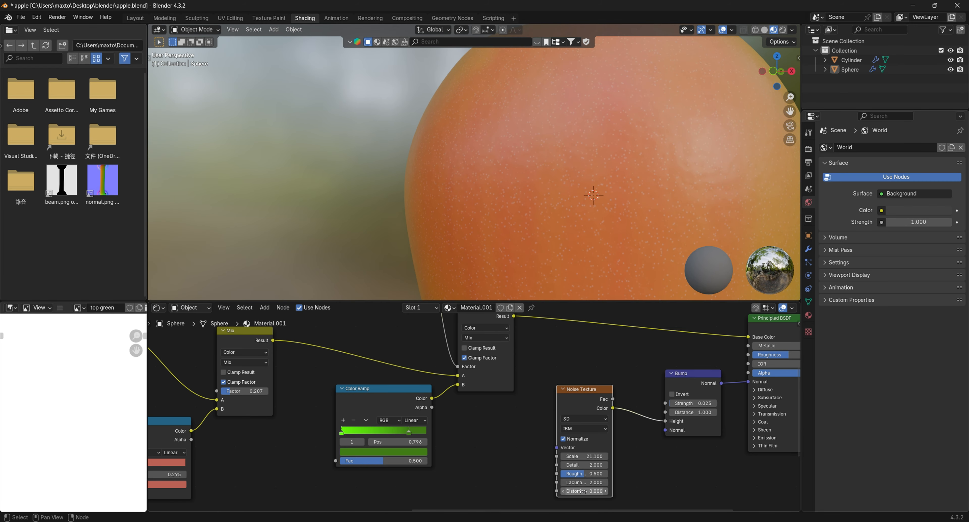
{"action": "scroll", "coordinate": [611, 215], "scroll_direction": "down", "scroll_amount": 8}
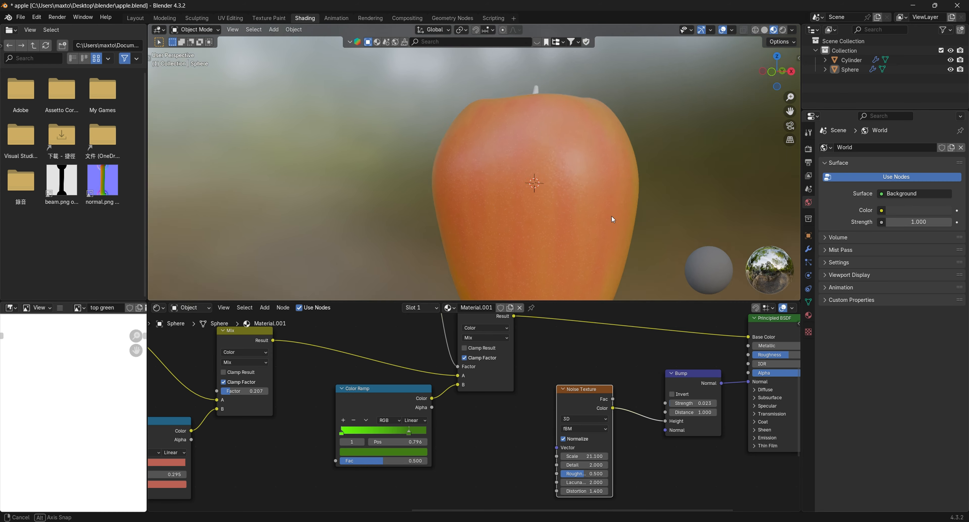
Step: Move the darker green stop of the stem-cavity Color Ramp to position 0.615
{"action": "middle_click_drag", "start_coordinate": [528, 206], "coordinate": [605, 140]}
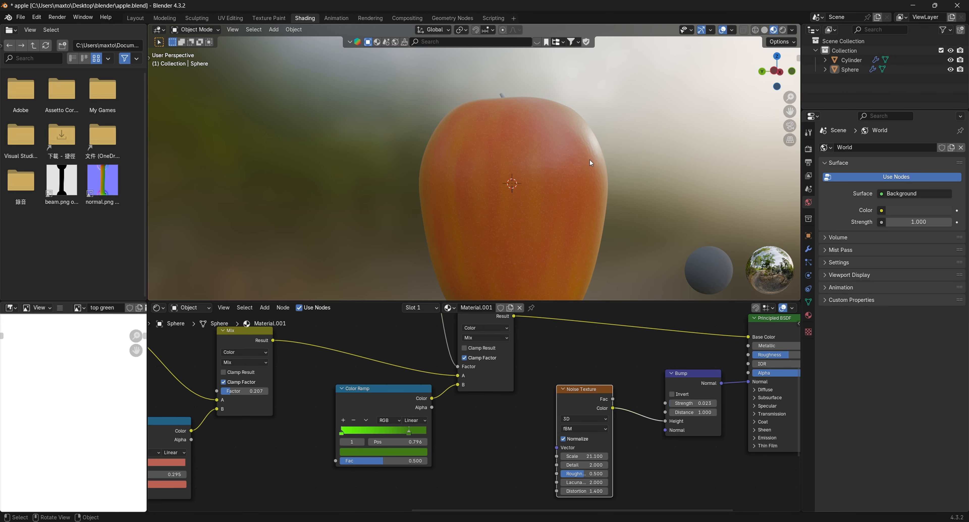
{"action": "middle_click_drag", "start_coordinate": [603, 216], "coordinate": [645, 199]}
{"action": "scroll", "coordinate": [584, 178], "scroll_direction": "down", "scroll_amount": 4}
{"action": "scroll", "coordinate": [473, 163], "scroll_direction": "up", "scroll_amount": 3}
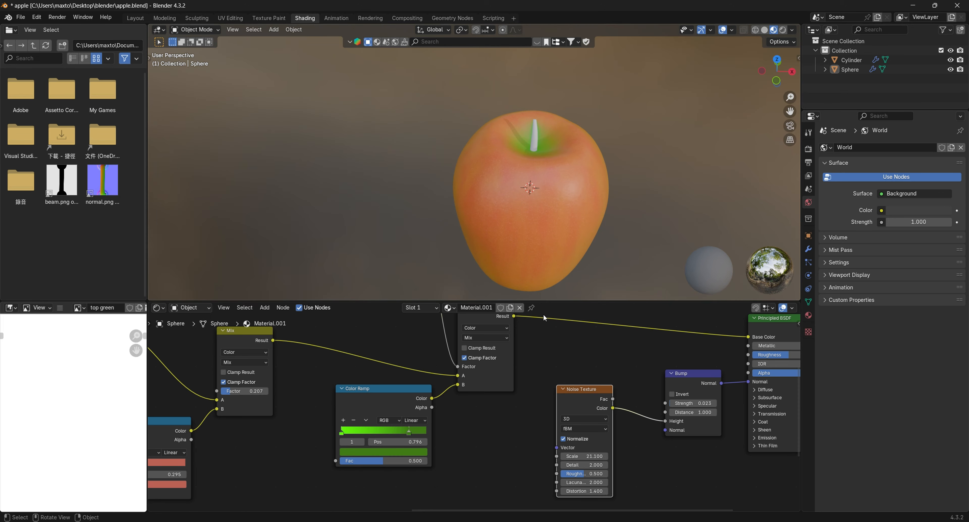
{"action": "left_click_drag", "start_coordinate": [397, 432], "coordinate": [393, 432]}
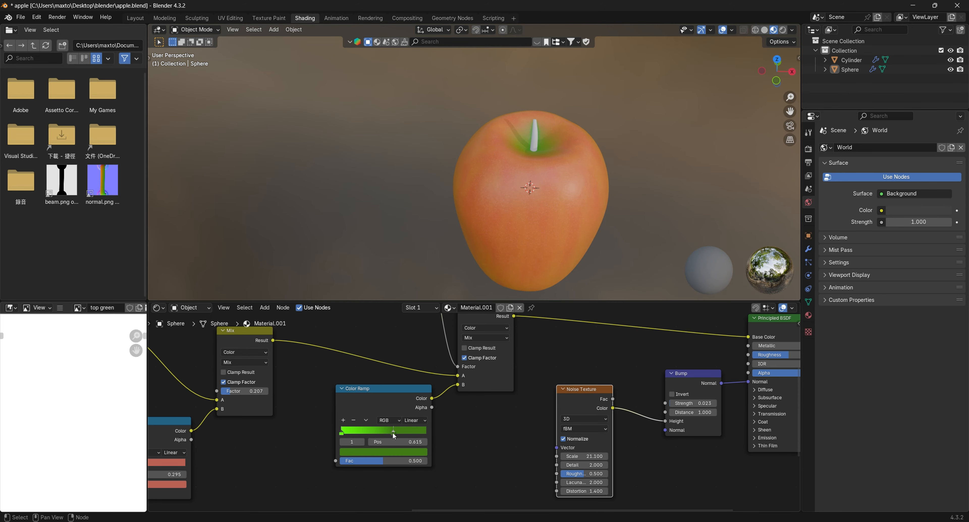
Step: Create a new material for the stem and add a Noise Texture node beside its Principled BSDF
{"action": "middle_click_drag", "start_coordinate": [542, 229], "coordinate": [552, 208]}
{"action": "left_click", "coordinate": [526, 156]}
{"action": "middle_click_drag", "start_coordinate": [526, 156], "coordinate": [499, 300]}
{"action": "left_click", "coordinate": [498, 309]}
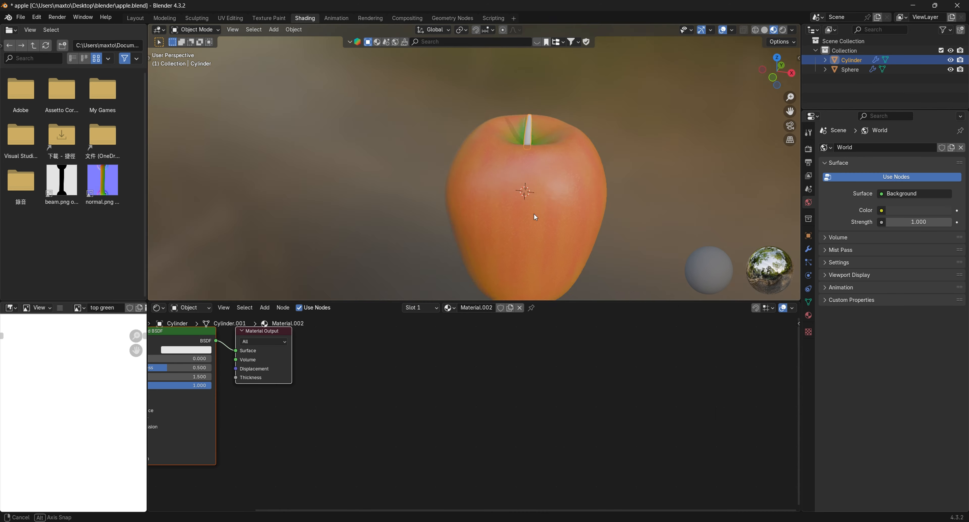
{"action": "key", "text": "shift+a"}
{"action": "left_click", "coordinate": [331, 384]}
{"action": "left_click", "coordinate": [334, 408]}
{"action": "left_click", "coordinate": [230, 401]}
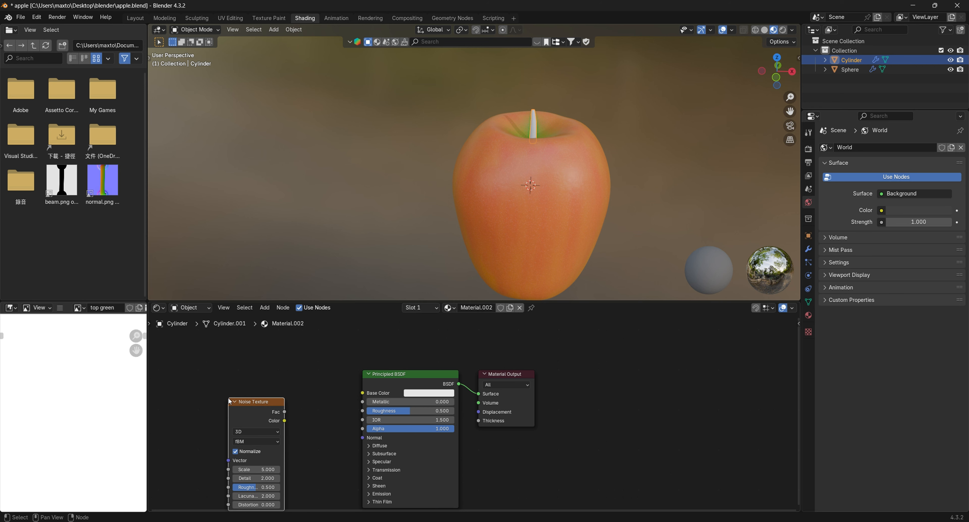
Step: Add a Bump node feeding the stem shader's Normal and connect the Noise Texture's Color to its Height
{"action": "key", "text": "shift+a"}
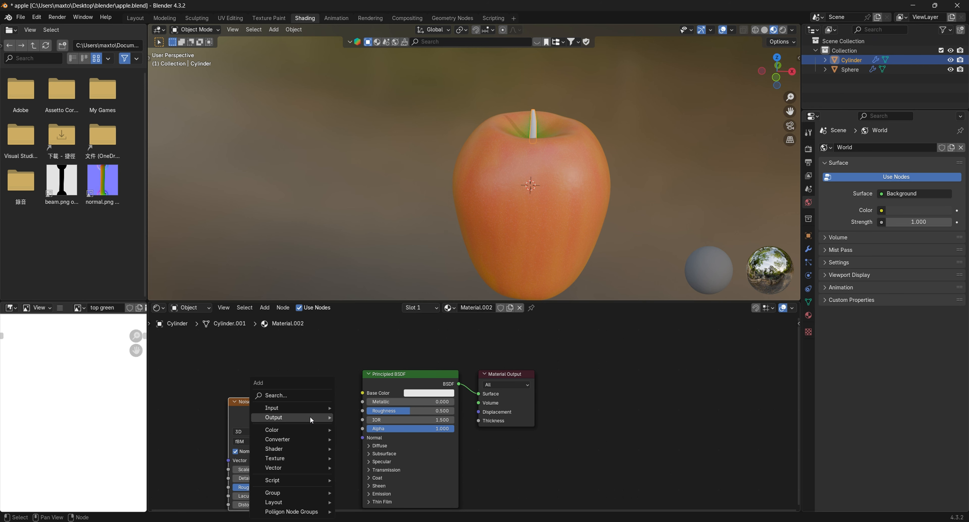
{"action": "type", "text": "bump"}
{"action": "key", "text": "Return"}
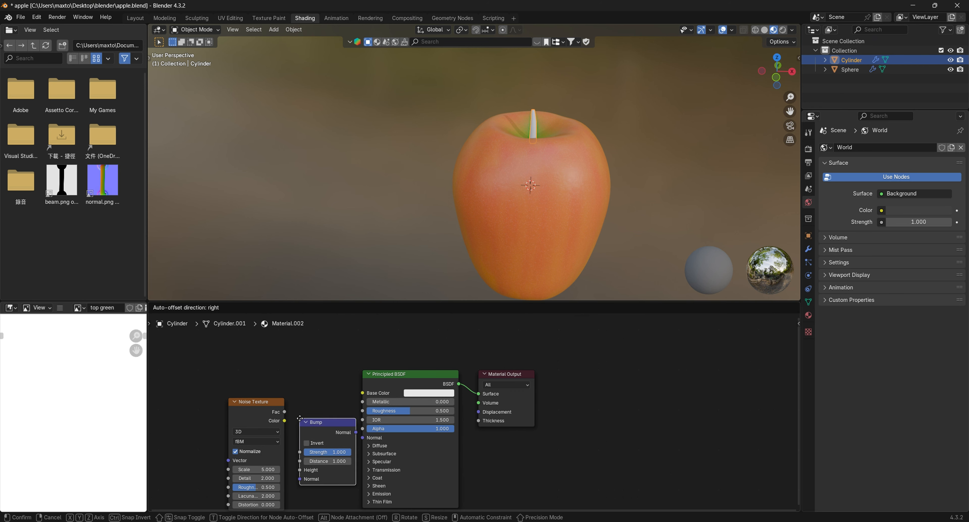
{"action": "left_click", "coordinate": [357, 435]}
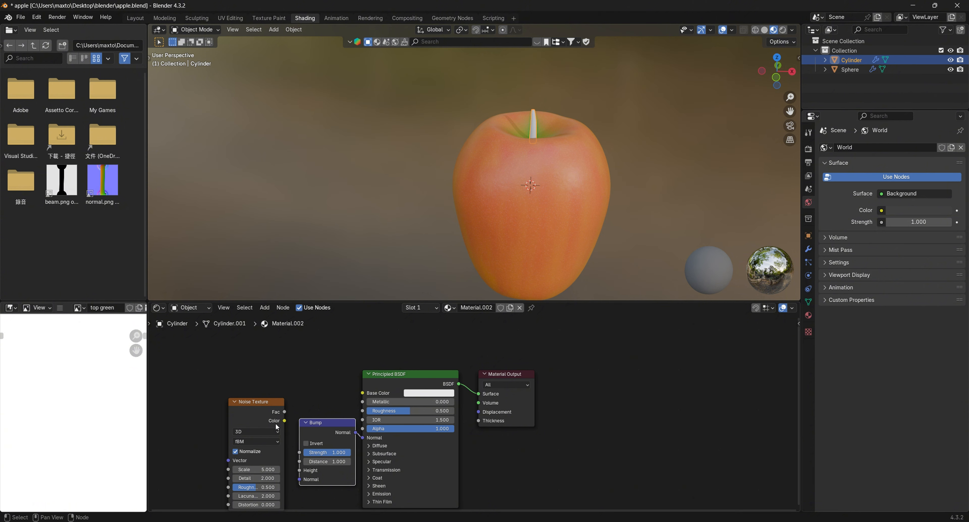
{"action": "left_click_drag", "start_coordinate": [297, 470], "coordinate": [298, 469]}
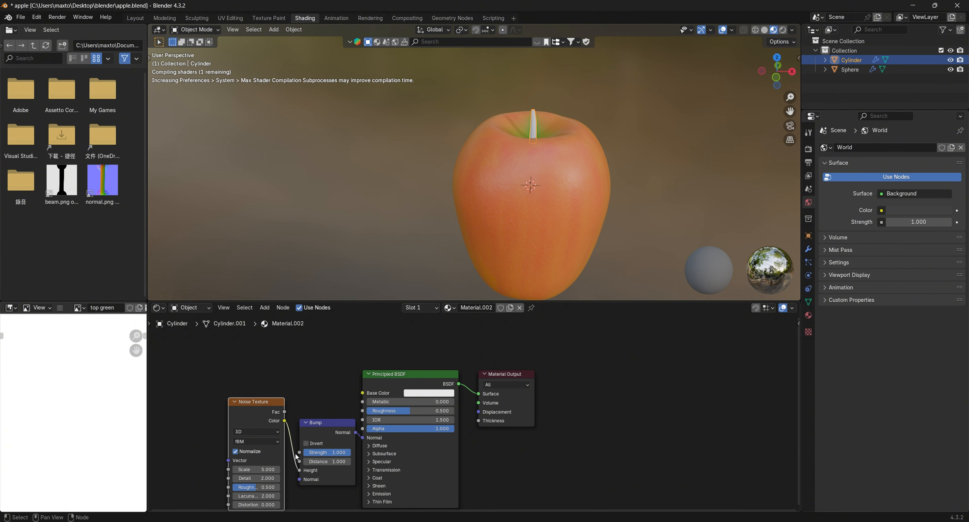
{"action": "left_click_drag", "start_coordinate": [259, 402], "coordinate": [216, 437]}
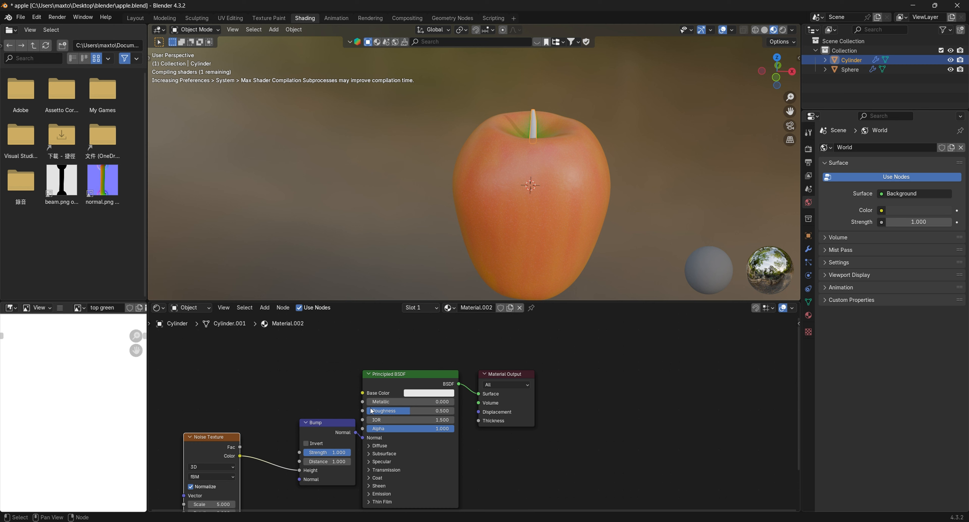
Step: Set the stem's Base Color to dark brown #4C3818 and check the stem up close
{"action": "left_click", "coordinate": [422, 395]}
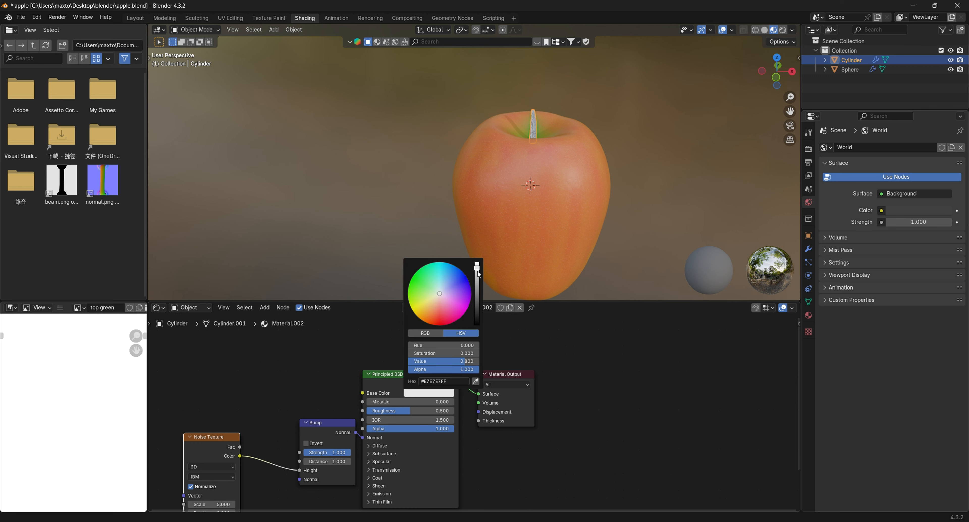
{"action": "left_click_drag", "start_coordinate": [479, 275], "coordinate": [477, 306]}
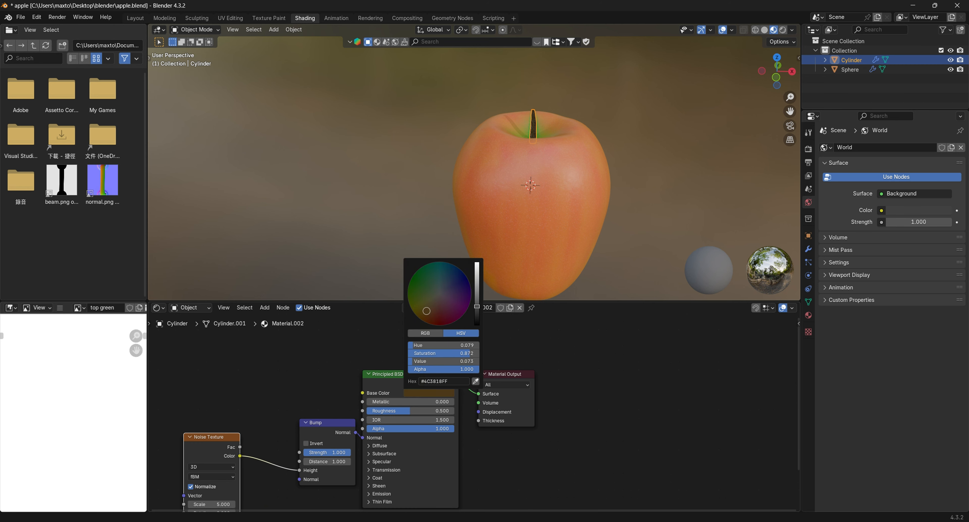
{"action": "scroll", "coordinate": [591, 199], "scroll_direction": "up", "scroll_amount": 8}
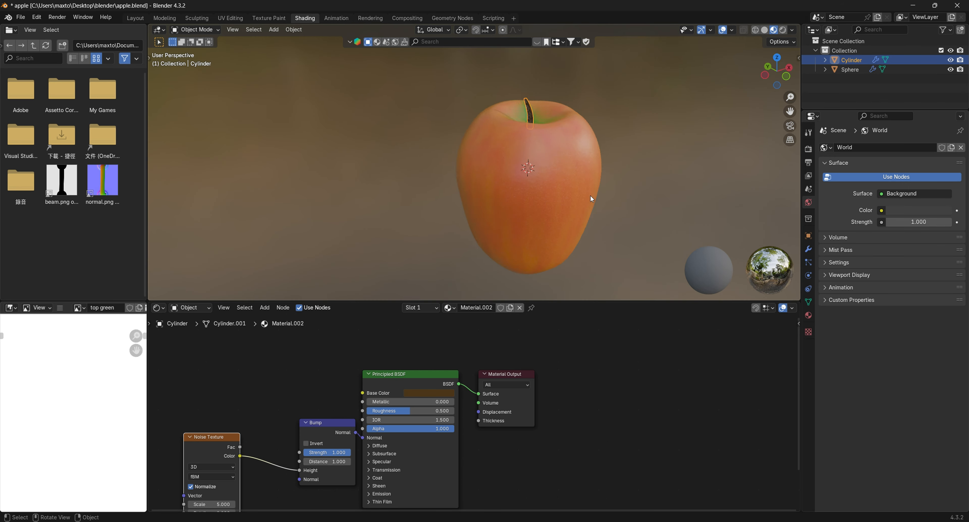
{"action": "scroll", "coordinate": [544, 201], "scroll_direction": "up", "scroll_amount": 5}
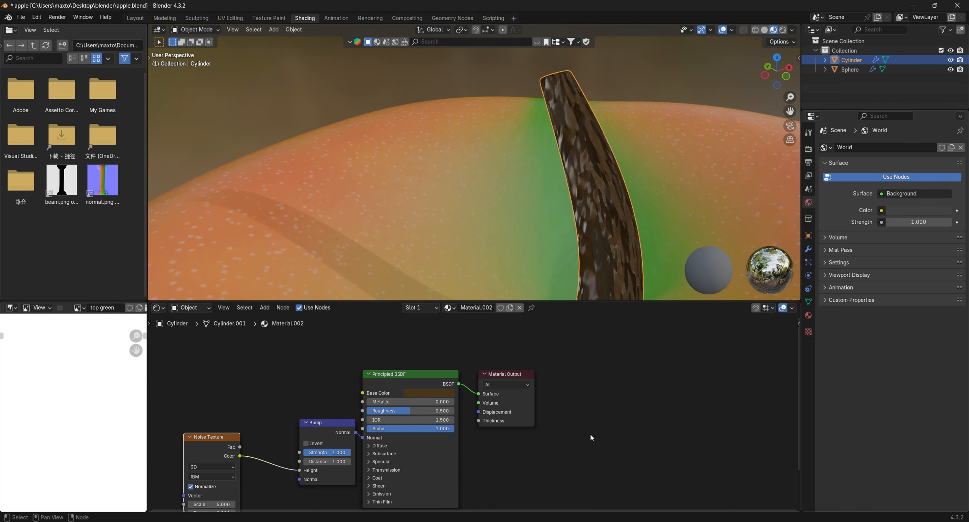
Step: Raise the Scale of the stem's Noise Texture to 125.8, checking the bark grain from several angles
{"action": "middle_click_drag", "start_coordinate": [380, 470], "coordinate": [516, 452]}
{"action": "left_click_drag", "start_coordinate": [341, 483], "coordinate": [406, 483]}
{"action": "scroll", "coordinate": [584, 201], "scroll_direction": "down", "scroll_amount": 5}
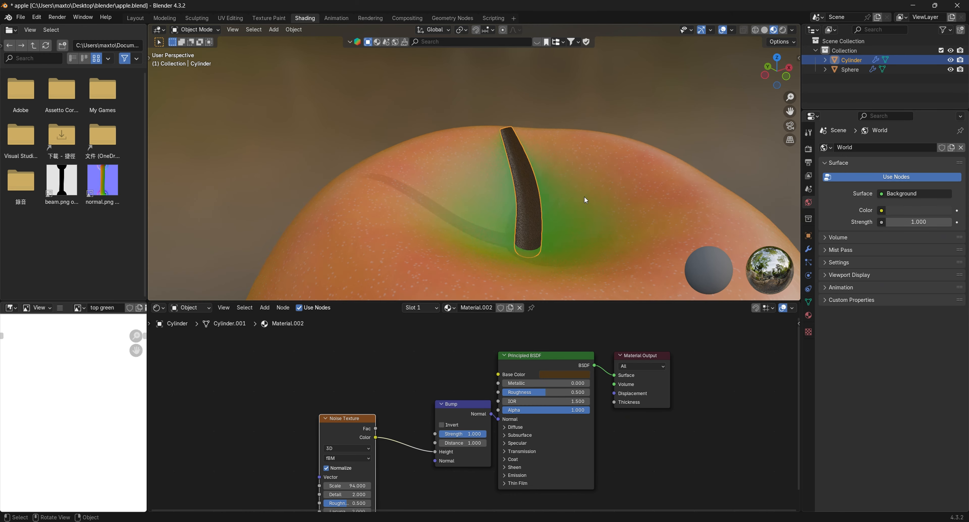
{"action": "middle_click_drag", "start_coordinate": [584, 201], "coordinate": [534, 196]}
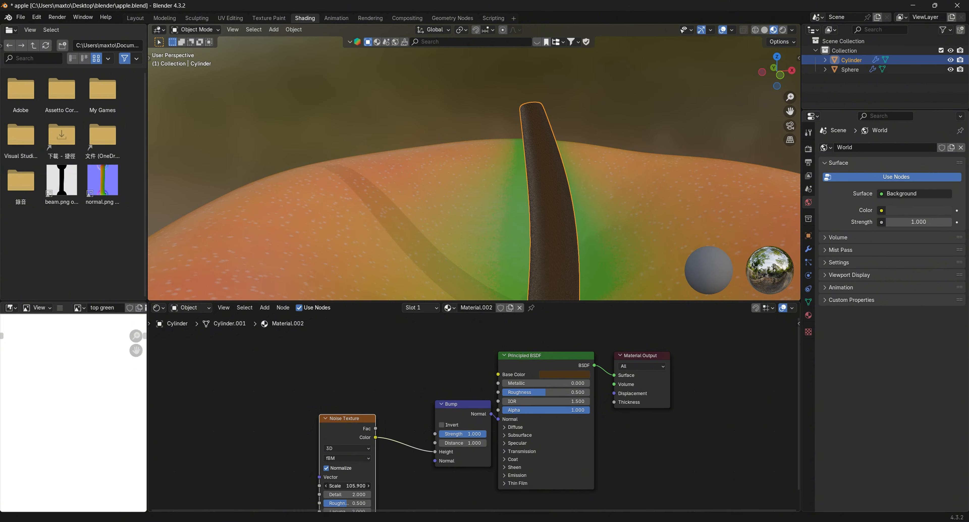
{"action": "scroll", "coordinate": [406, 218], "scroll_direction": "down", "scroll_amount": 4}
{"action": "middle_click_drag", "start_coordinate": [406, 218], "coordinate": [304, 219]}
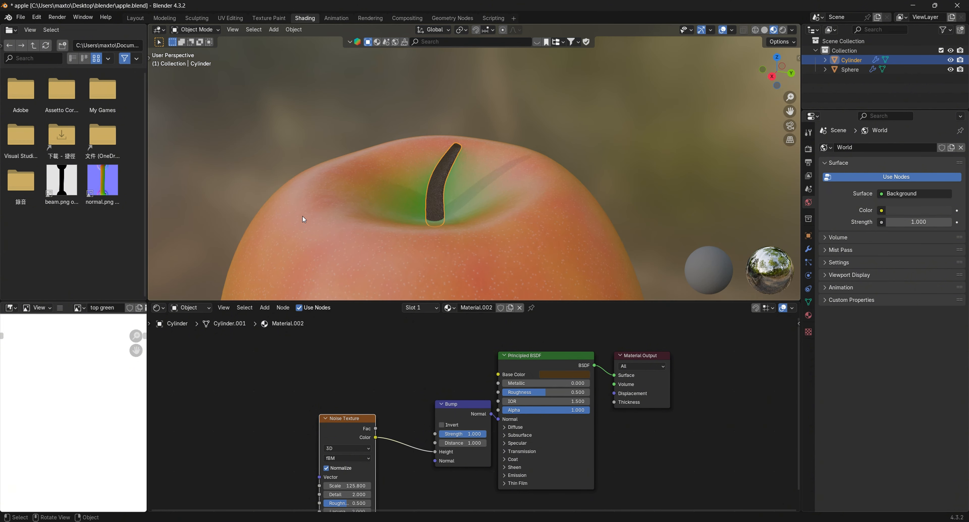
{"action": "left_click", "coordinate": [422, 98]}
Step: Raise the Roughness of the stem's Principled BSDF to 1.0
{"action": "middle_click_drag", "start_coordinate": [425, 116], "coordinate": [612, 197]}
{"action": "scroll", "coordinate": [478, 104], "scroll_direction": "down", "scroll_amount": 7}
{"action": "scroll", "coordinate": [524, 204], "scroll_direction": "up", "scroll_amount": 4}
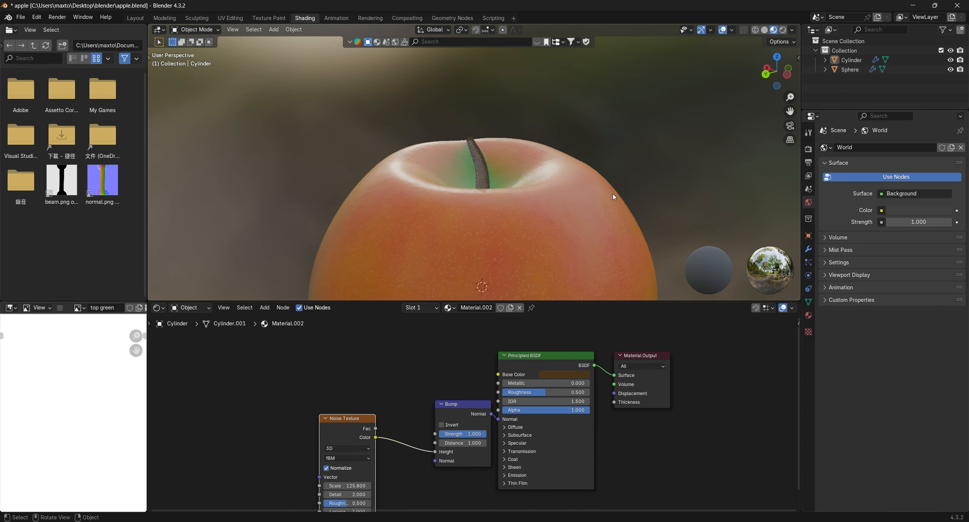
{"action": "scroll", "coordinate": [563, 200], "scroll_direction": "up", "scroll_amount": 8}
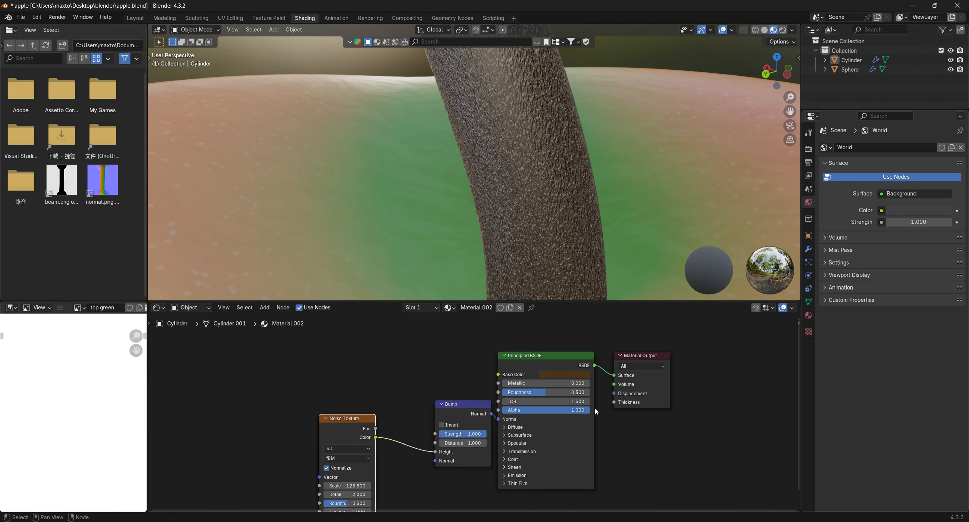
{"action": "scroll", "coordinate": [564, 419], "scroll_direction": "up", "scroll_amount": 2, "text": "shift"}
{"action": "left_click_drag", "start_coordinate": [545, 412], "coordinate": [575, 413]}
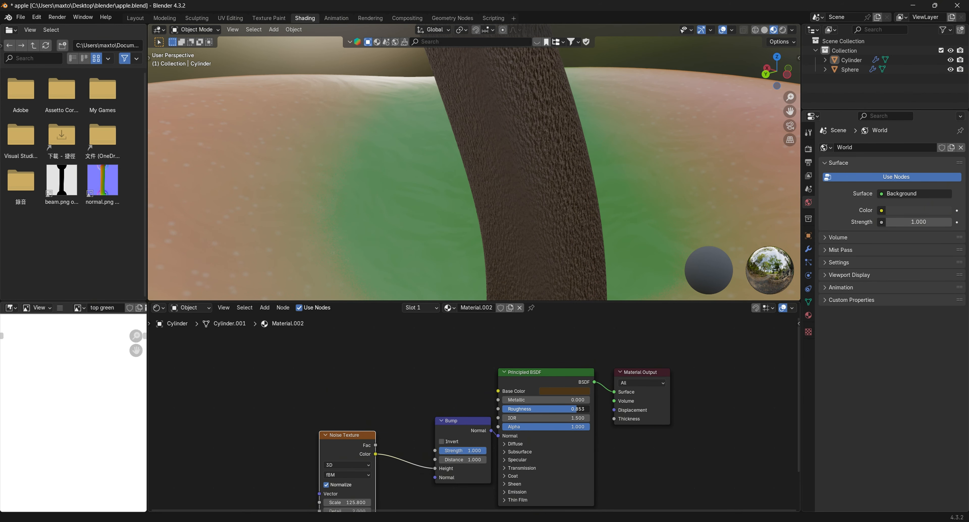
{"action": "scroll", "coordinate": [531, 169], "scroll_direction": "down", "scroll_amount": 8}
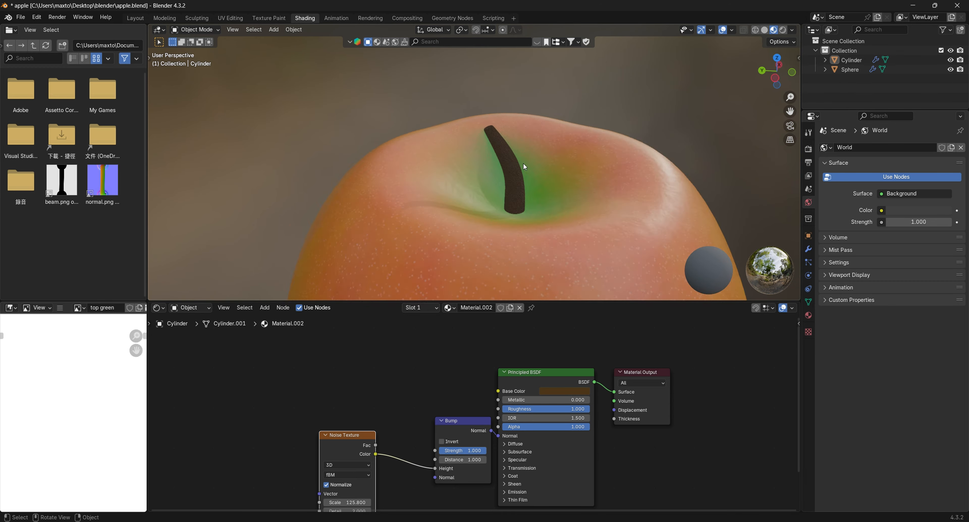
Step: Examine the shaded apple, its stem and the green stem cavity from several angles and distances
{"action": "middle_click_drag", "start_coordinate": [530, 164], "coordinate": [525, 194]}
{"action": "scroll", "coordinate": [418, 155], "scroll_direction": "down", "scroll_amount": 6}
{"action": "scroll", "coordinate": [509, 174], "scroll_direction": "up", "scroll_amount": 5}
{"action": "scroll", "coordinate": [502, 189], "scroll_direction": "up", "scroll_amount": 3}
{"action": "scroll", "coordinate": [534, 186], "scroll_direction": "down", "scroll_amount": 3}
{"action": "scroll", "coordinate": [533, 185], "scroll_direction": "down", "scroll_amount": 2}
{"action": "scroll", "coordinate": [520, 188], "scroll_direction": "up", "scroll_amount": 3}
{"action": "scroll", "coordinate": [510, 194], "scroll_direction": "down", "scroll_amount": 6}
{"action": "scroll", "coordinate": [456, 206], "scroll_direction": "up", "scroll_amount": 4}
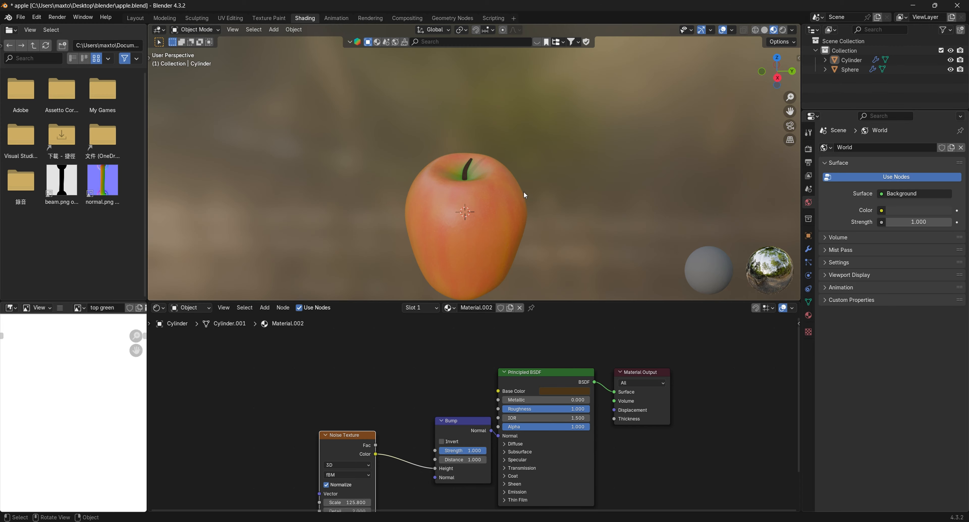
{"action": "middle_click_drag", "start_coordinate": [464, 202], "coordinate": [602, 188]}
{"action": "scroll", "coordinate": [539, 190], "scroll_direction": "up", "scroll_amount": 3}
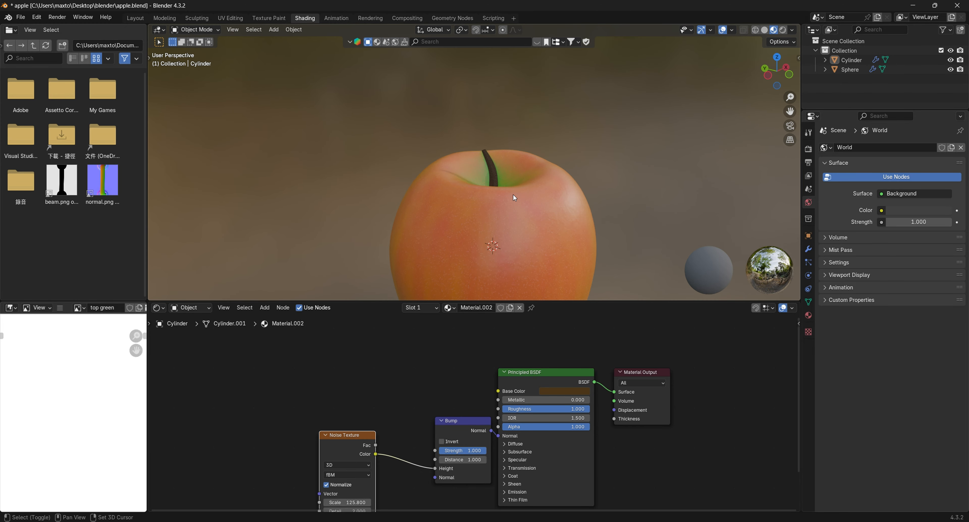